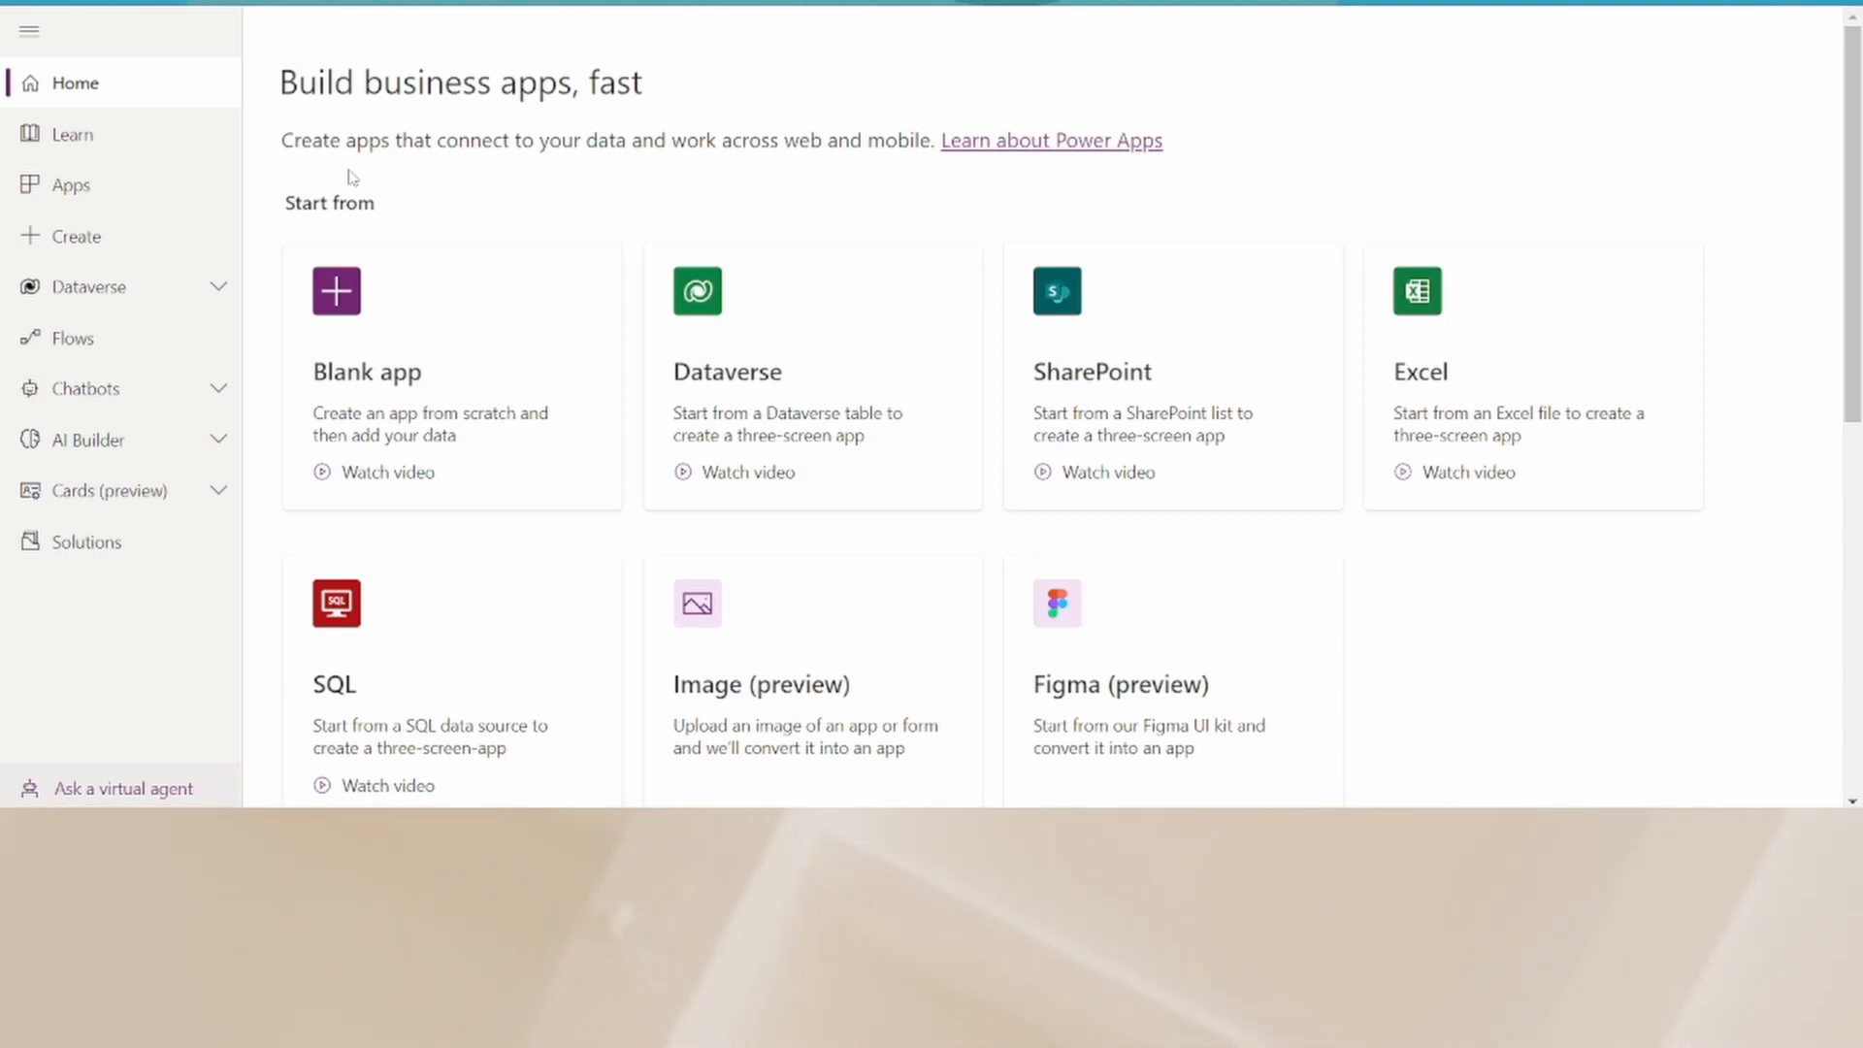
# - Create a new chatbot from the Chatbots section and start the Power Virtual Agents free trial for India
pyautogui.click(218, 387)
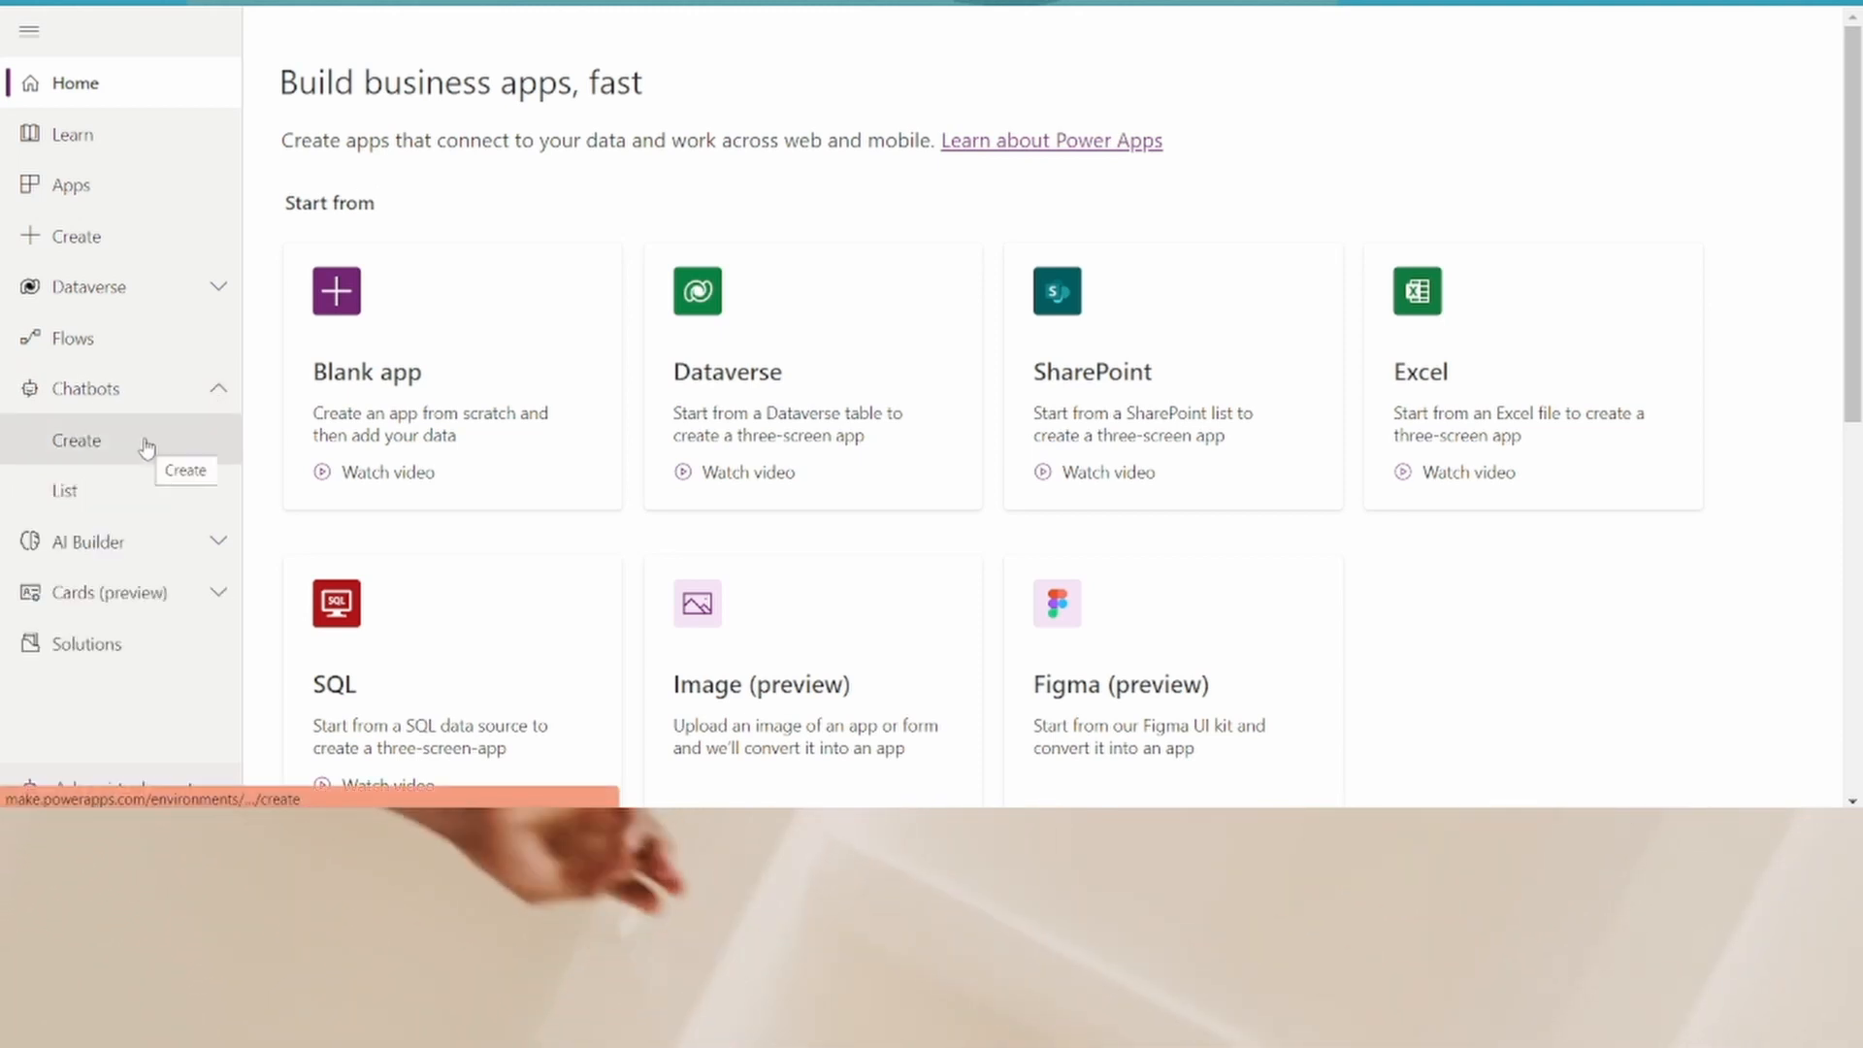
pyautogui.click(146, 447)
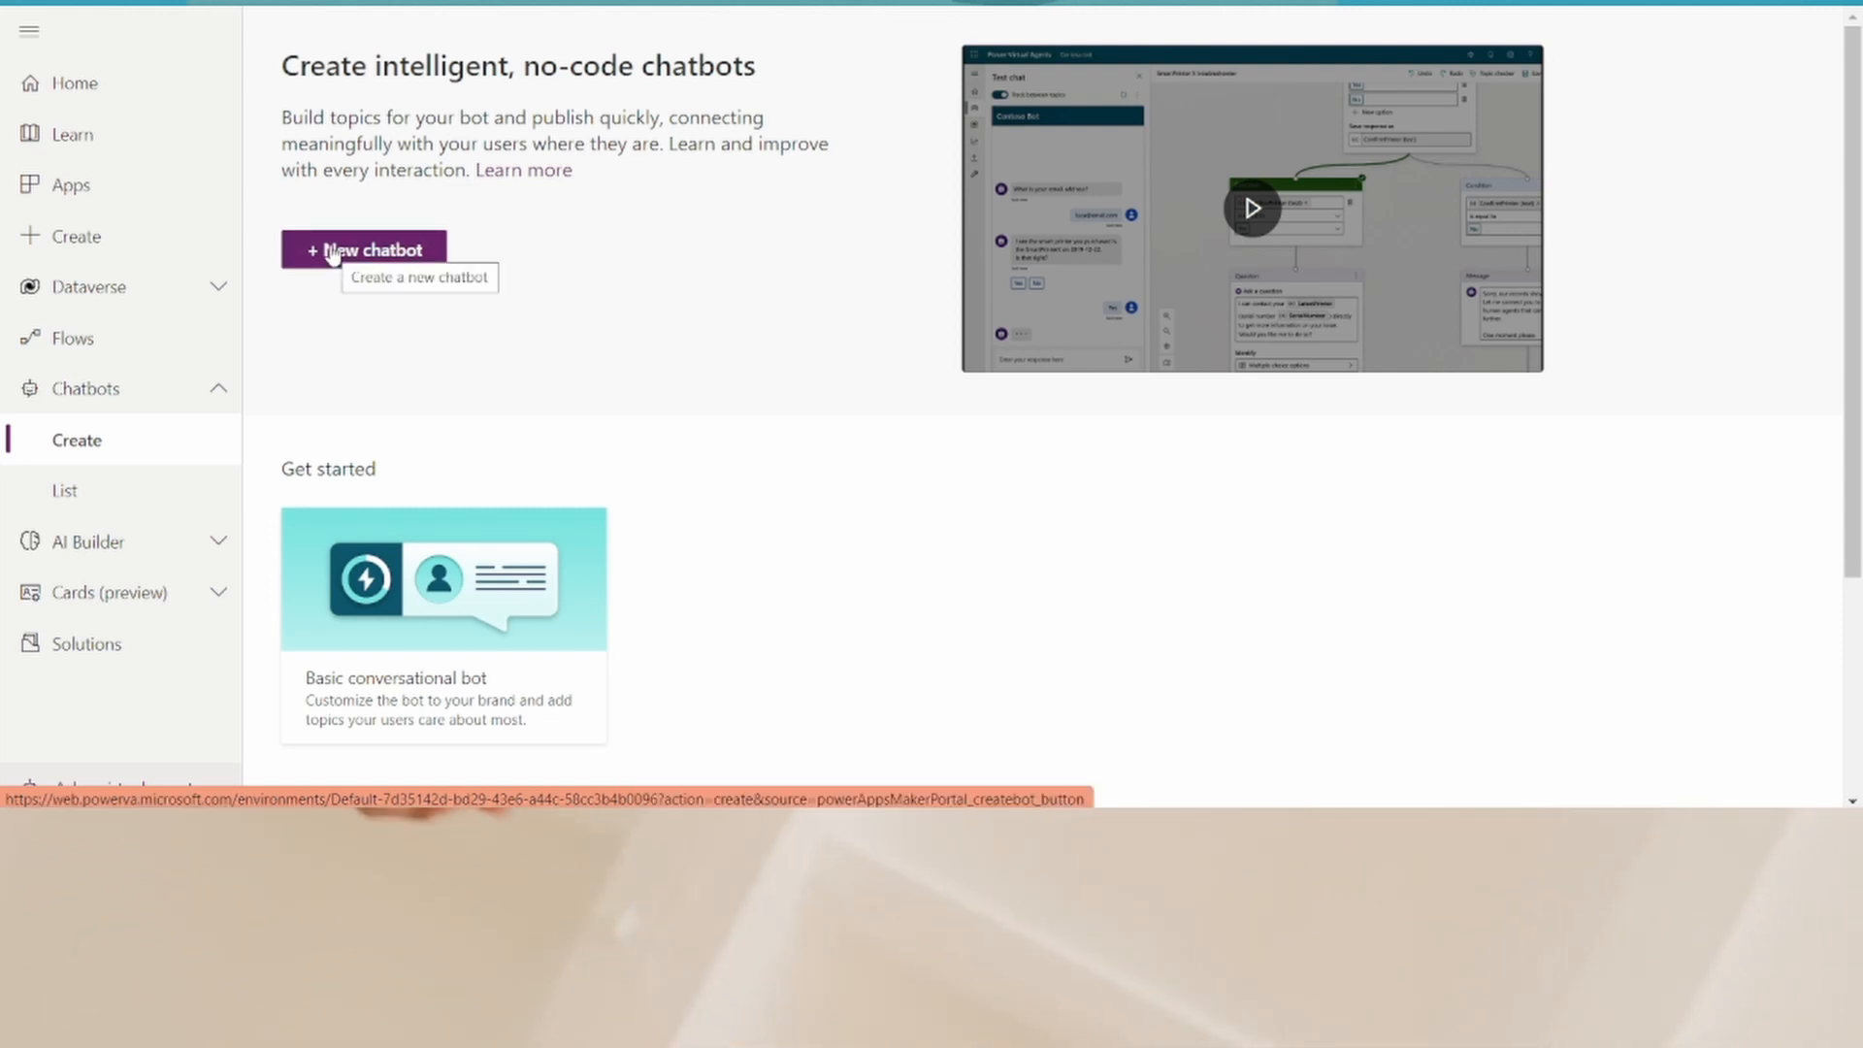
pyautogui.click(332, 252)
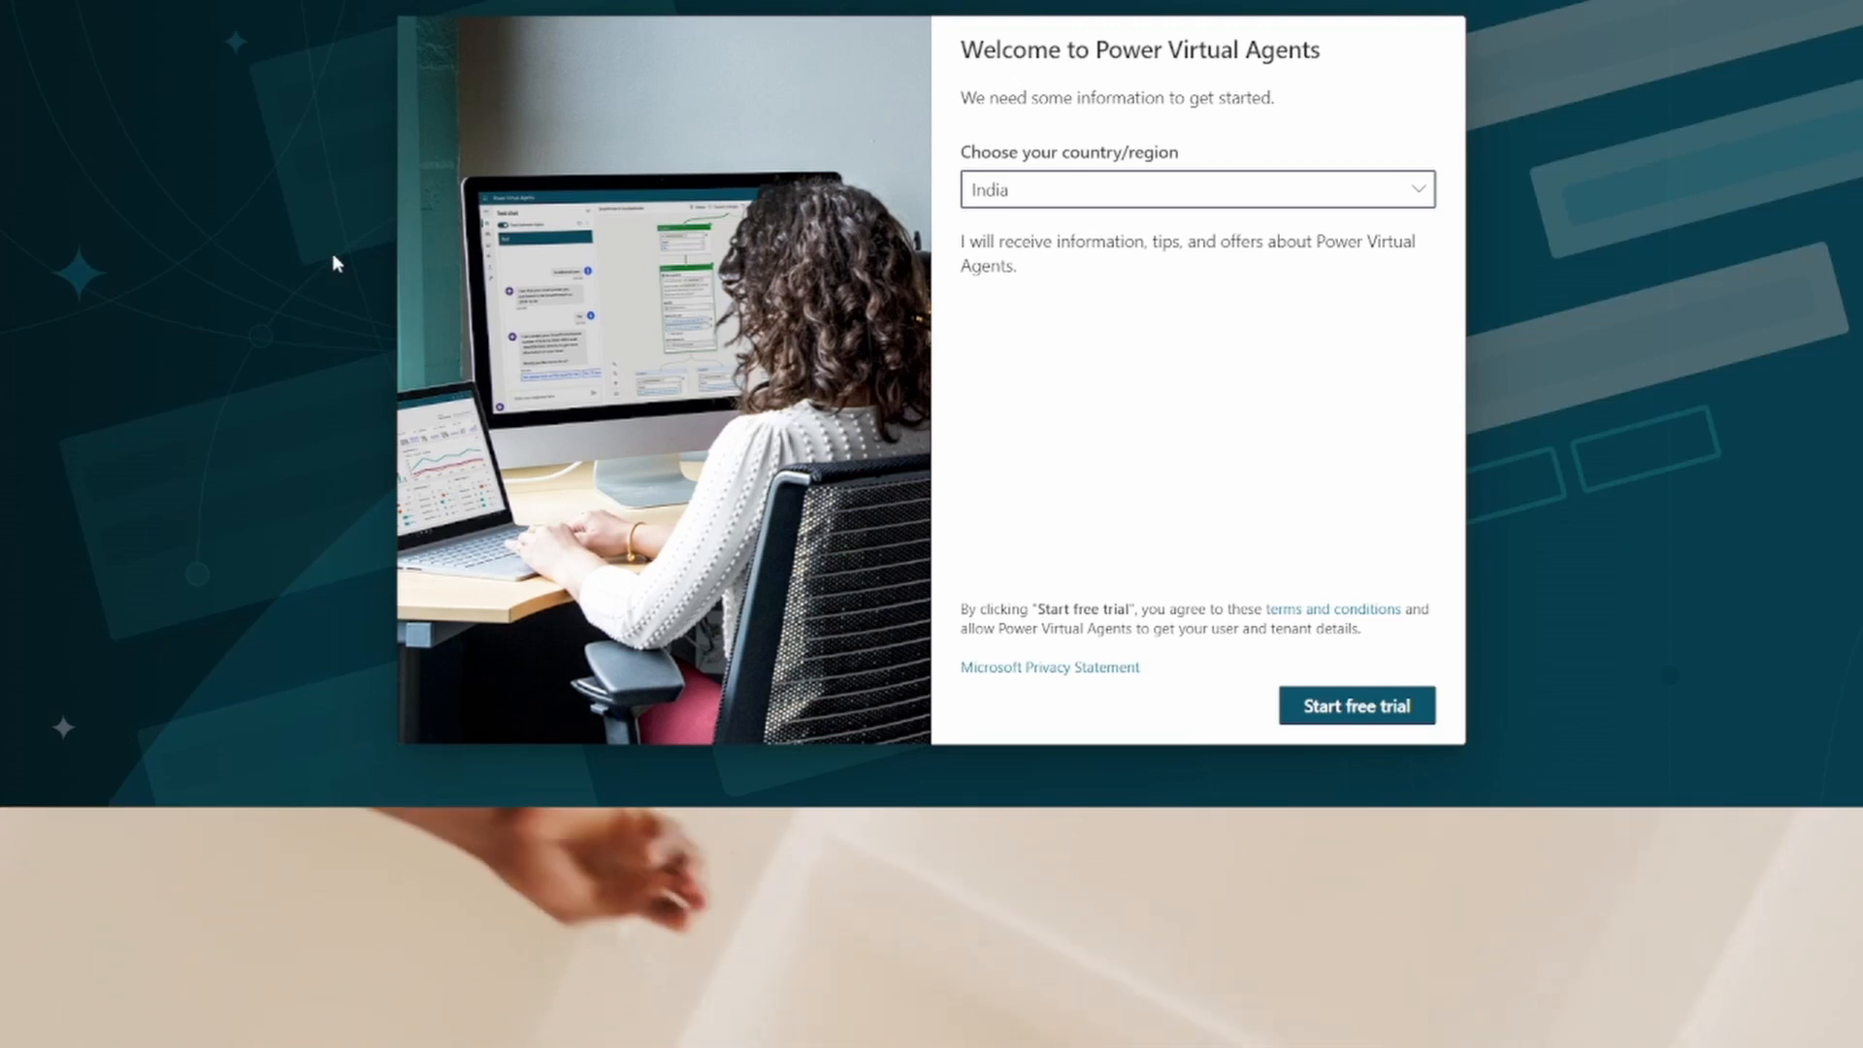
pyautogui.click(1356, 705)
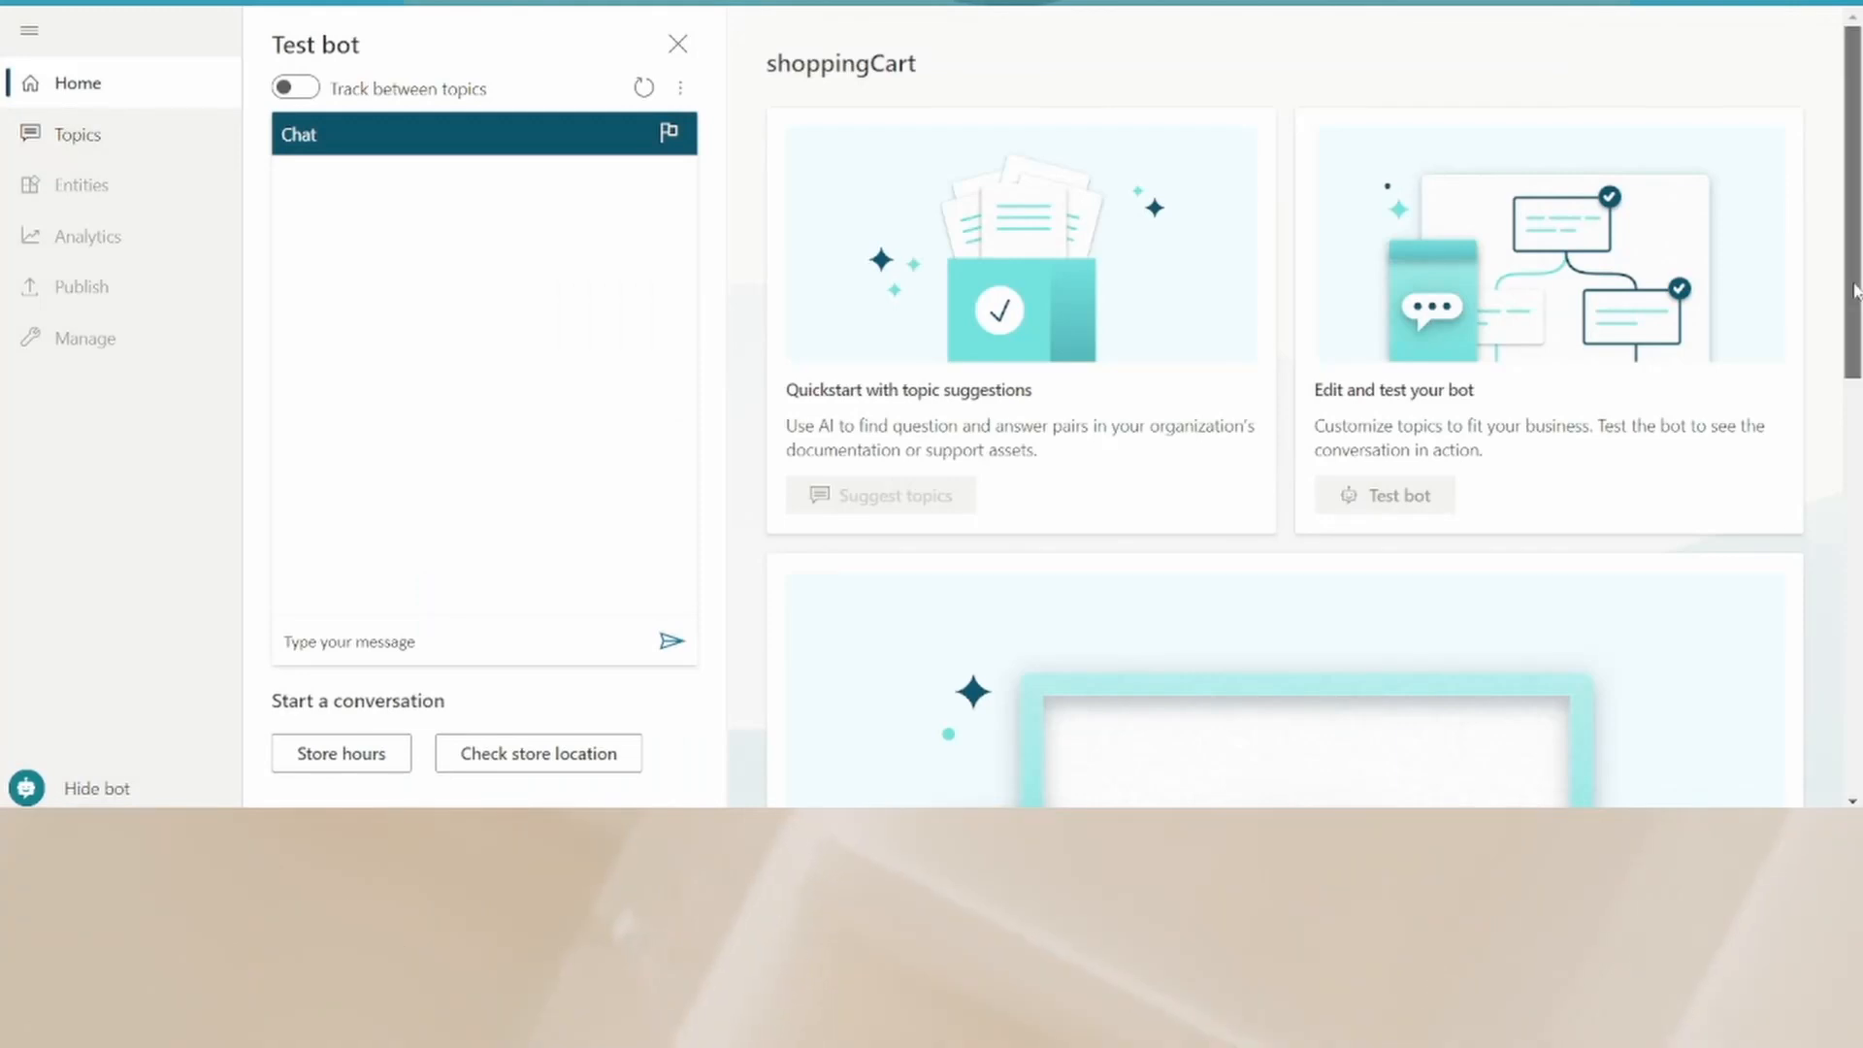
# - Open the Topics list and review the Lesson 1 simple topic's trigger phrases and messages
pyautogui.moveTo(1853, 282)
pyautogui.mouseDown()
pyautogui.moveTo(1853, 364)
pyautogui.moveTo(1858, 300)
pyautogui.mouseUp()
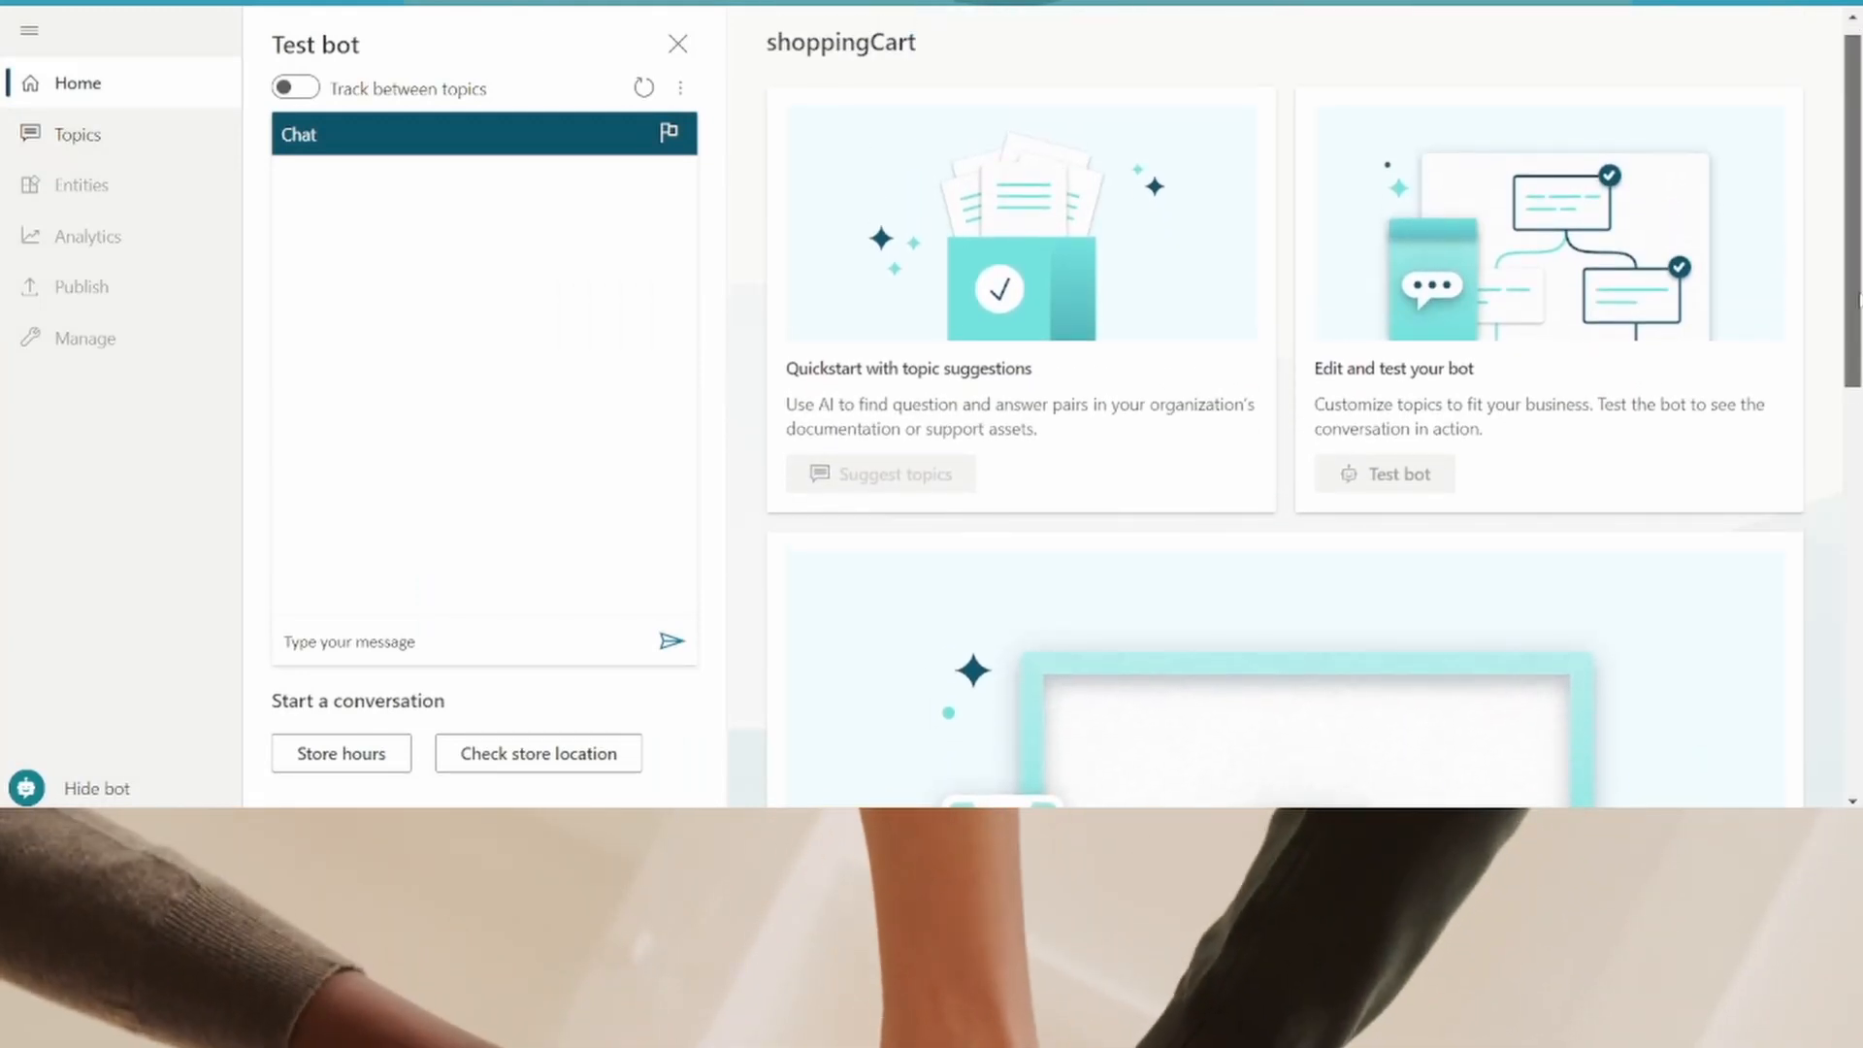
pyautogui.moveTo(1858, 301)
pyautogui.mouseDown()
pyautogui.moveTo(1856, 633)
pyautogui.moveTo(1858, 276)
pyautogui.mouseUp()
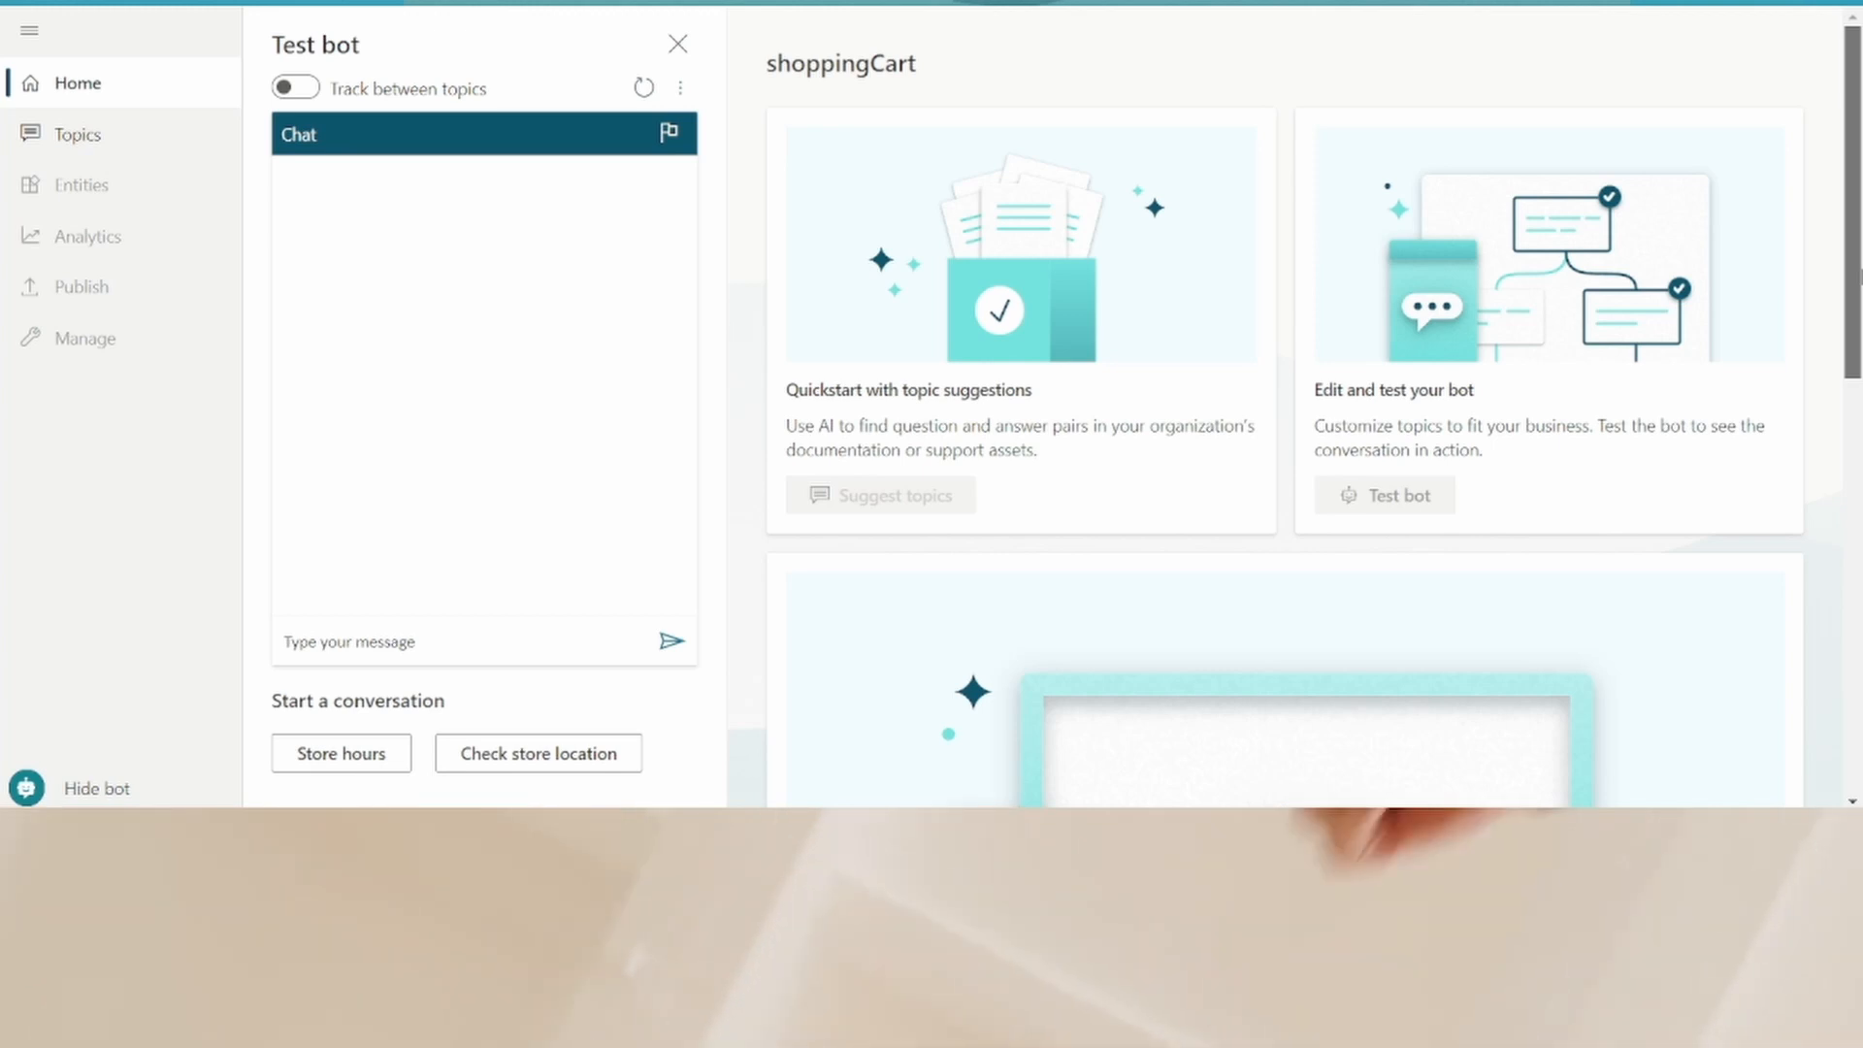
pyautogui.click(114, 141)
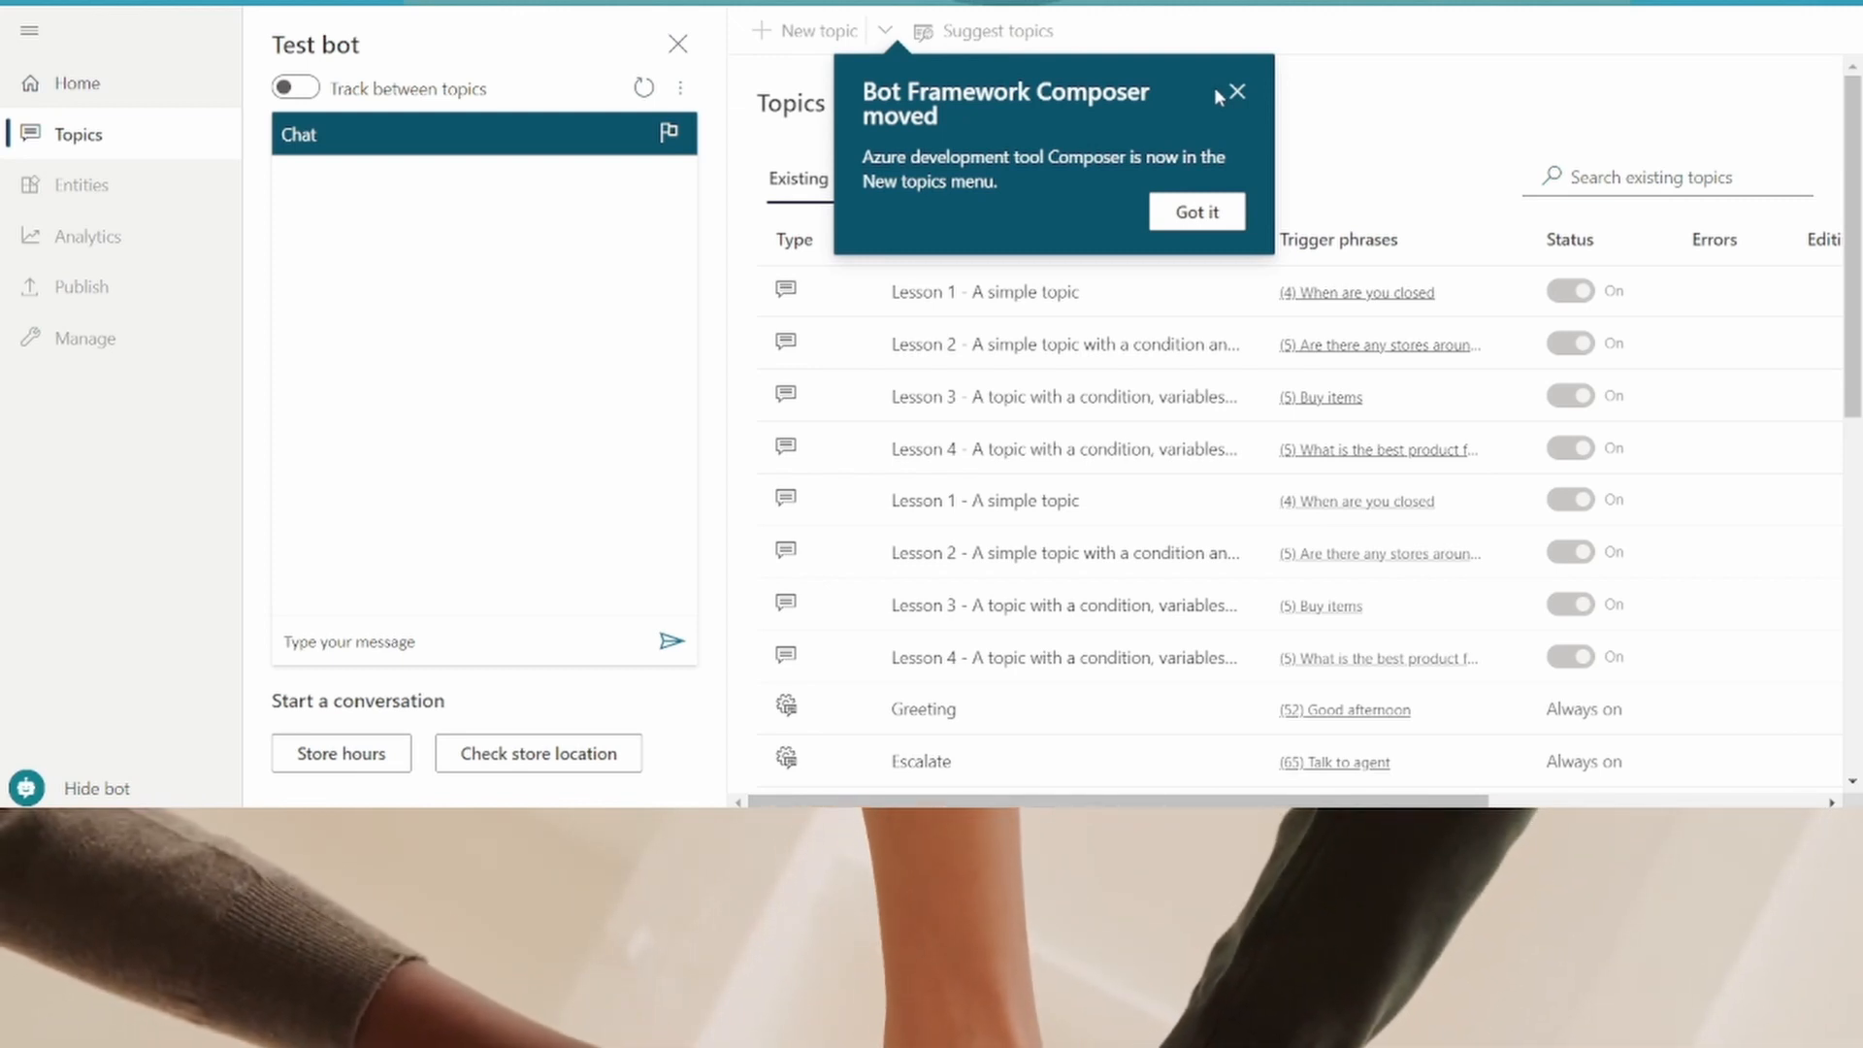
pyautogui.click(1224, 90)
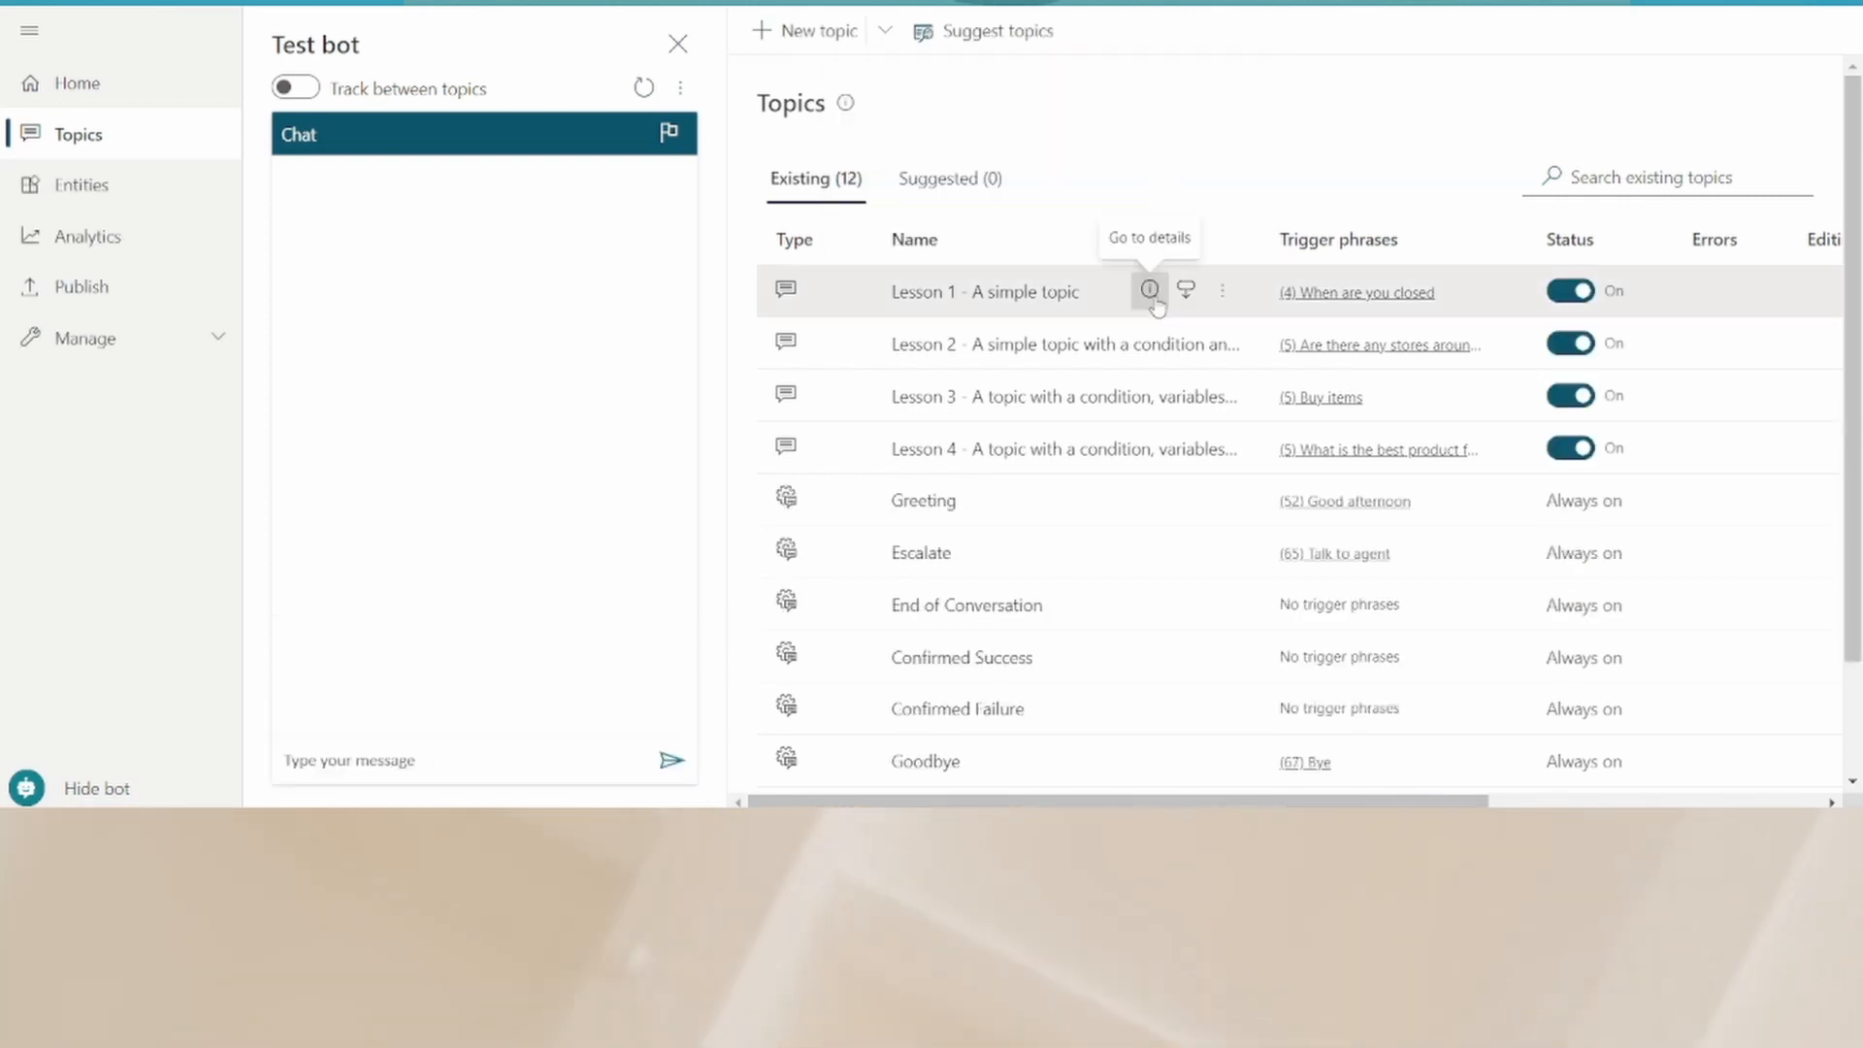
pyautogui.click(1152, 289)
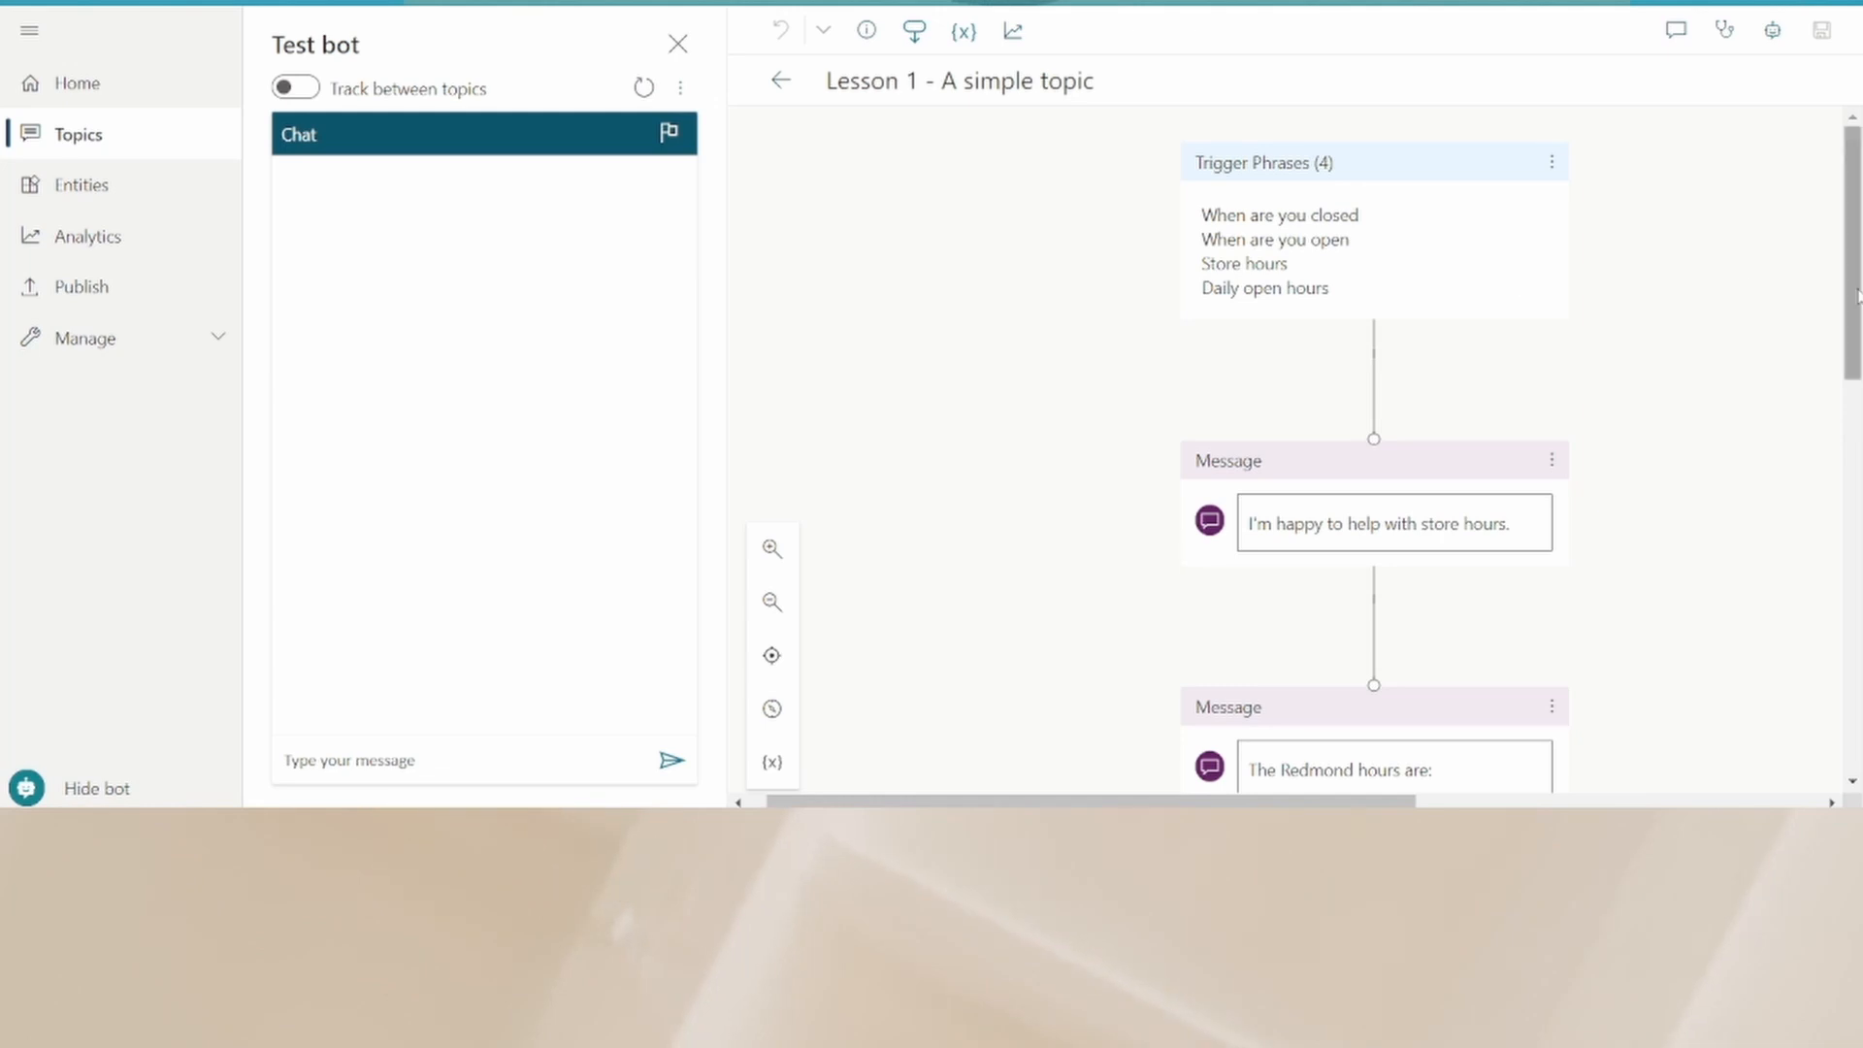
pyautogui.moveTo(1856, 298); pyautogui.dragTo(1855, 258)
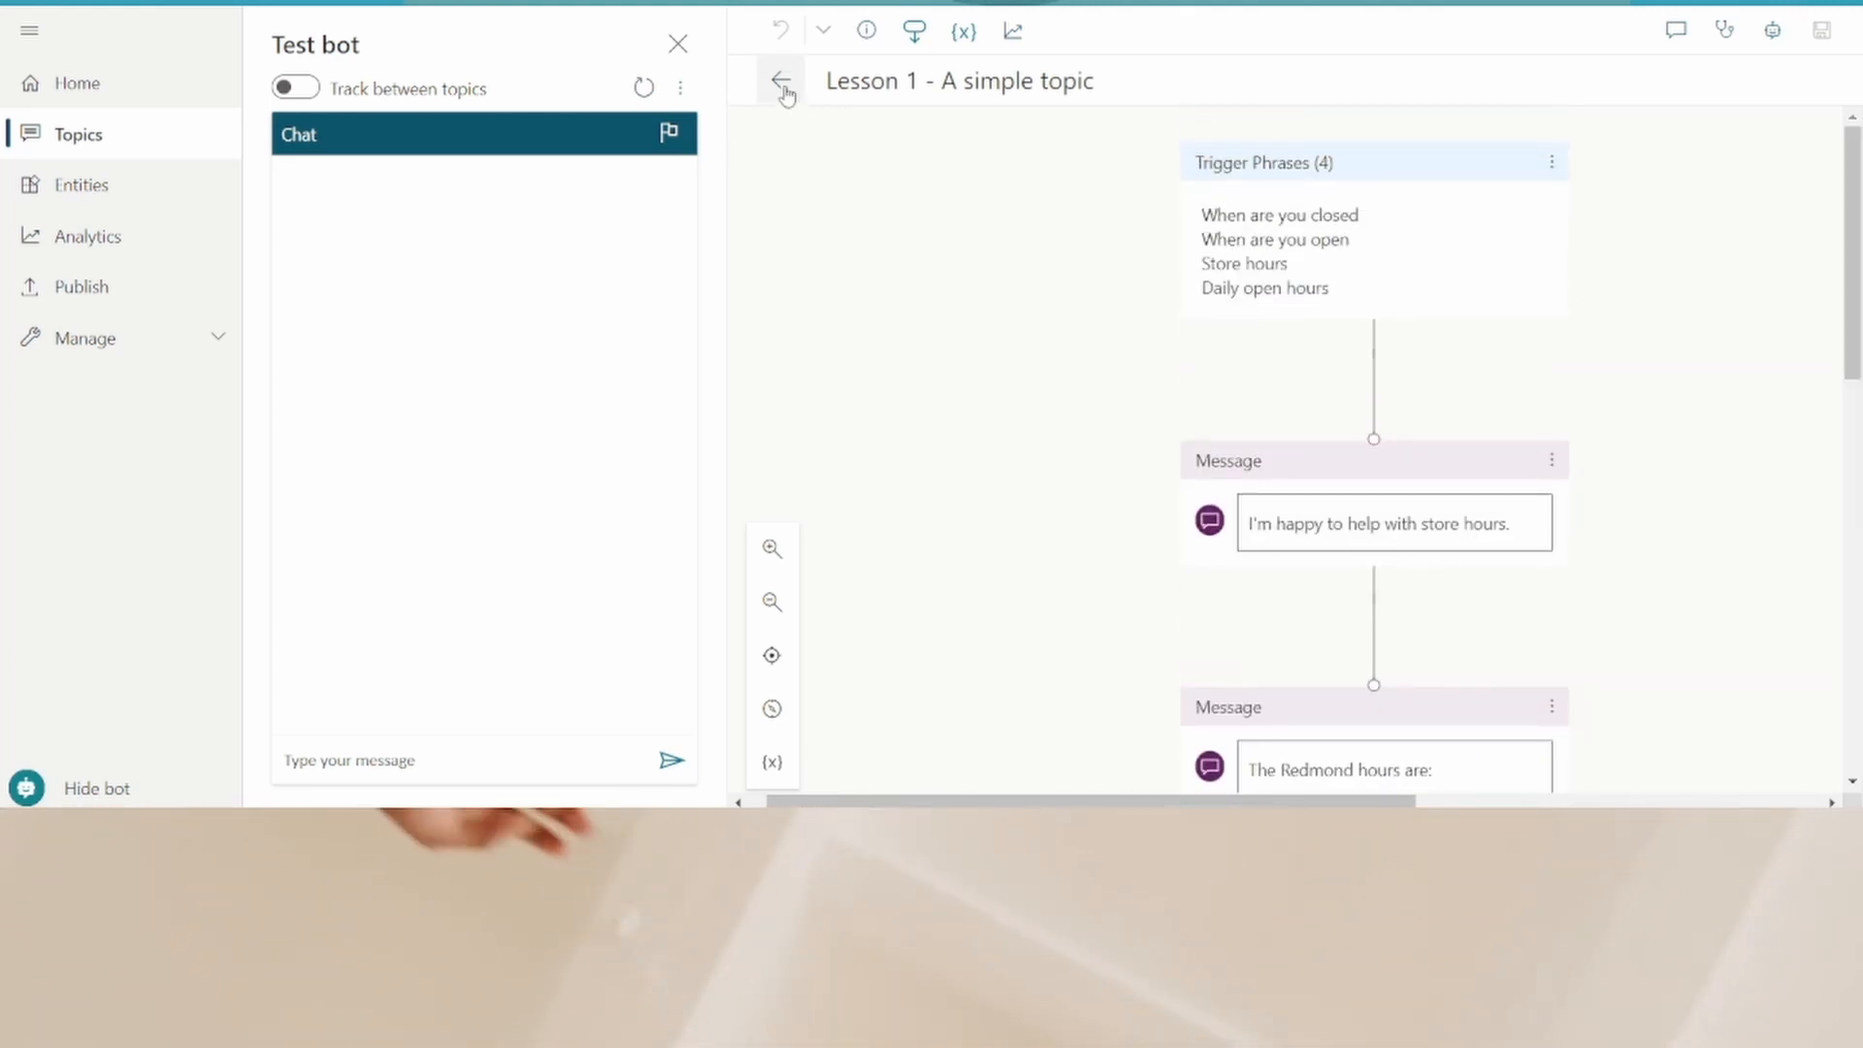
pyautogui.click(781, 85)
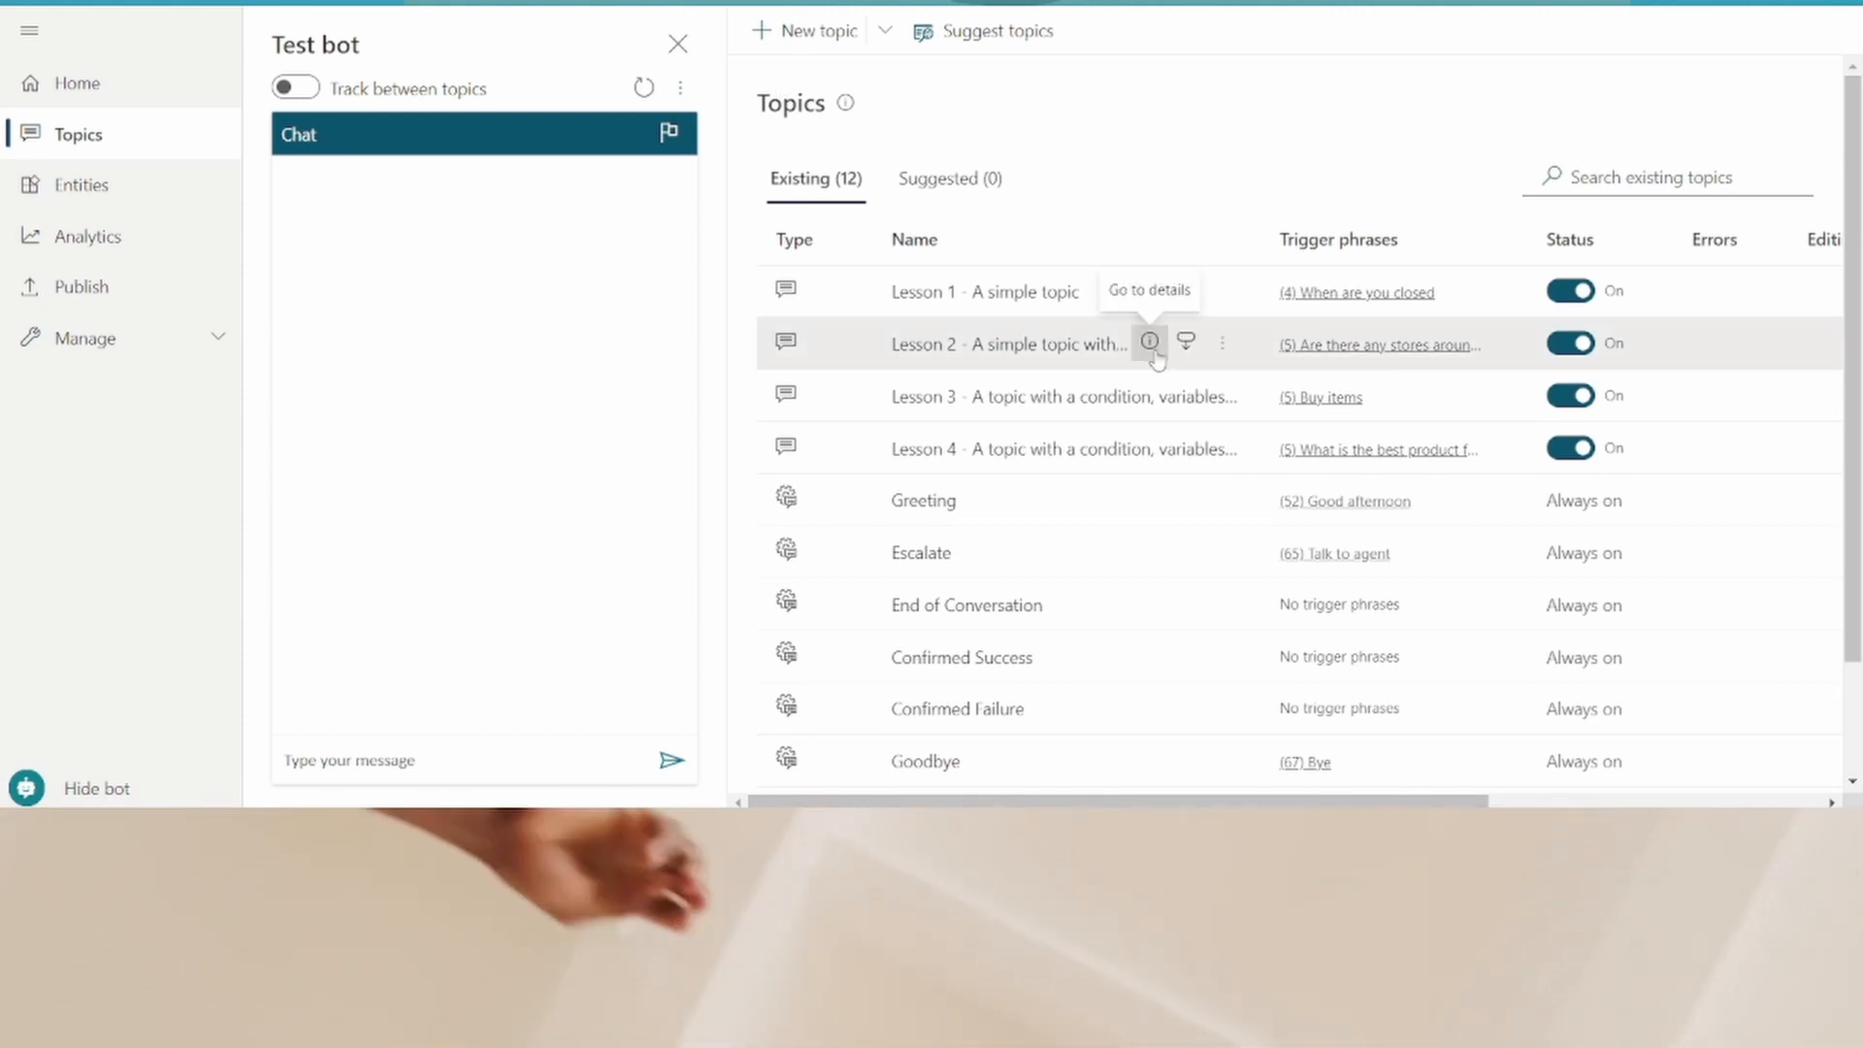
# - Open the Lesson 2 topic and review its trigger phrases, message and question
pyautogui.click(1153, 351)
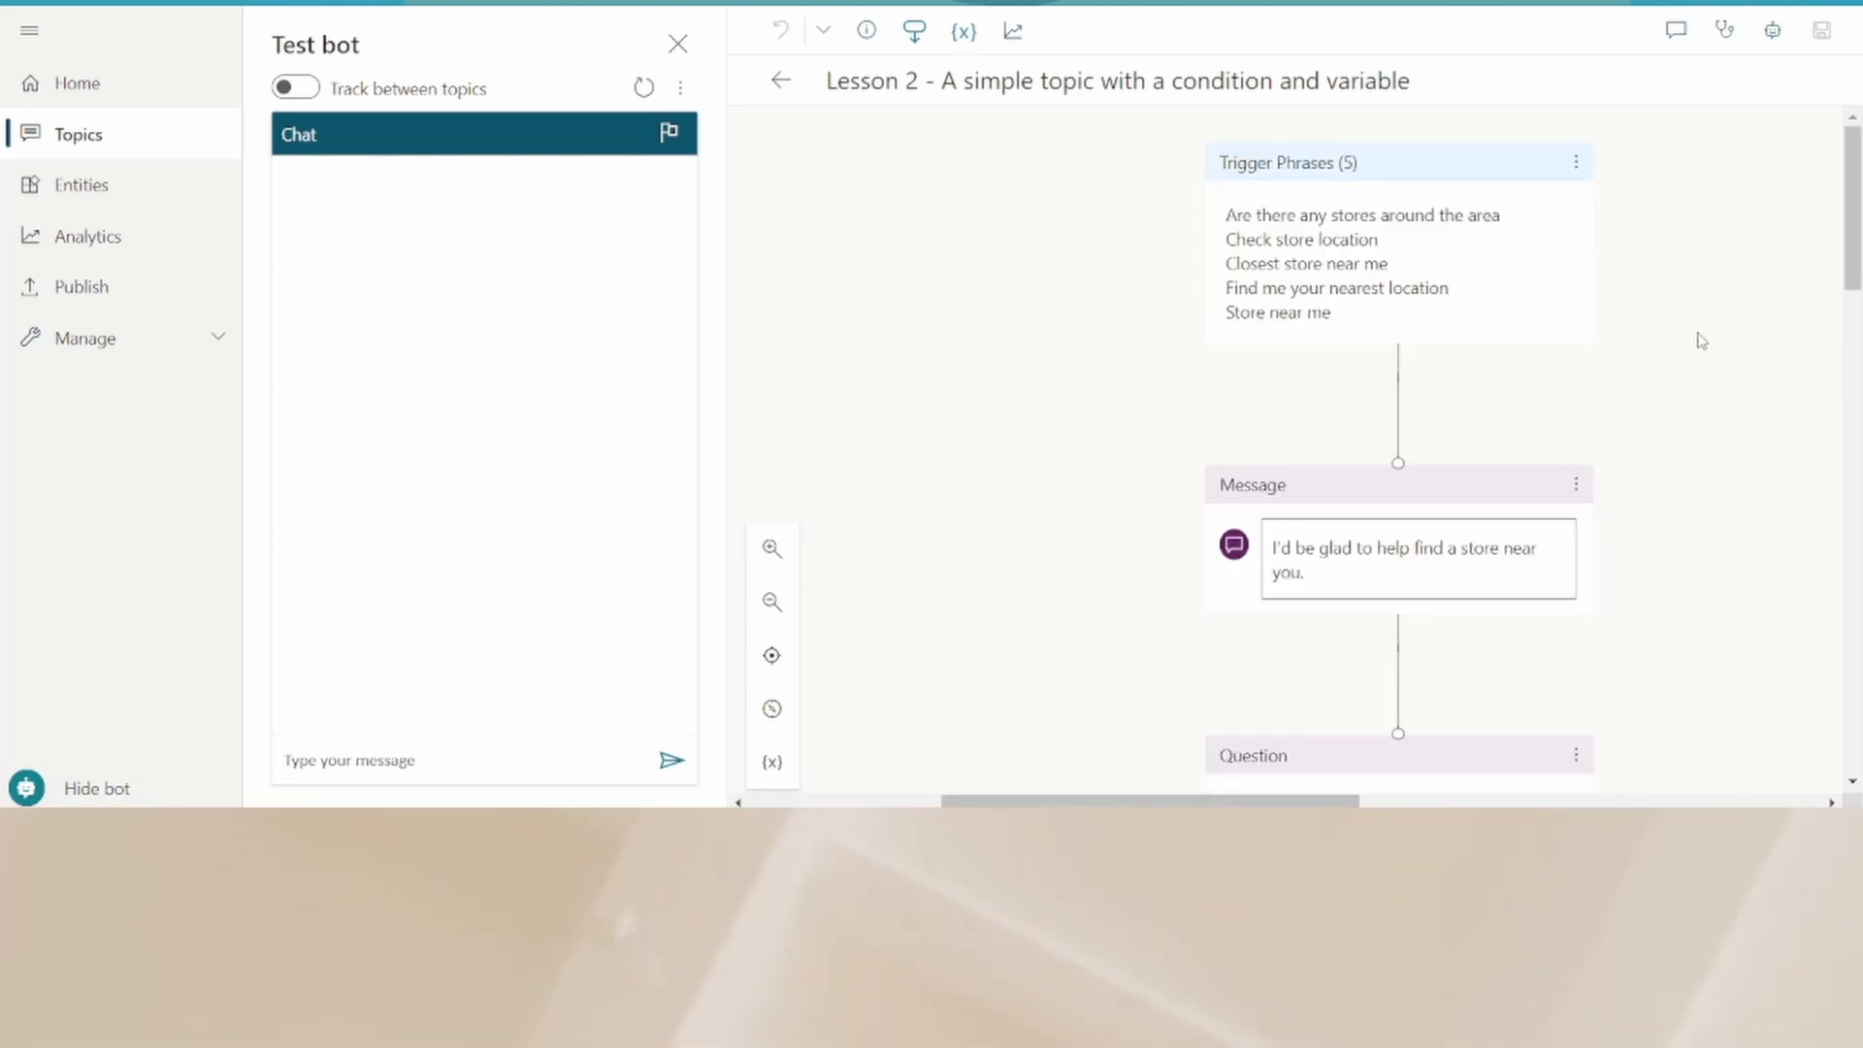
pyautogui.moveTo(1853, 165); pyautogui.dragTo(1855, 241)
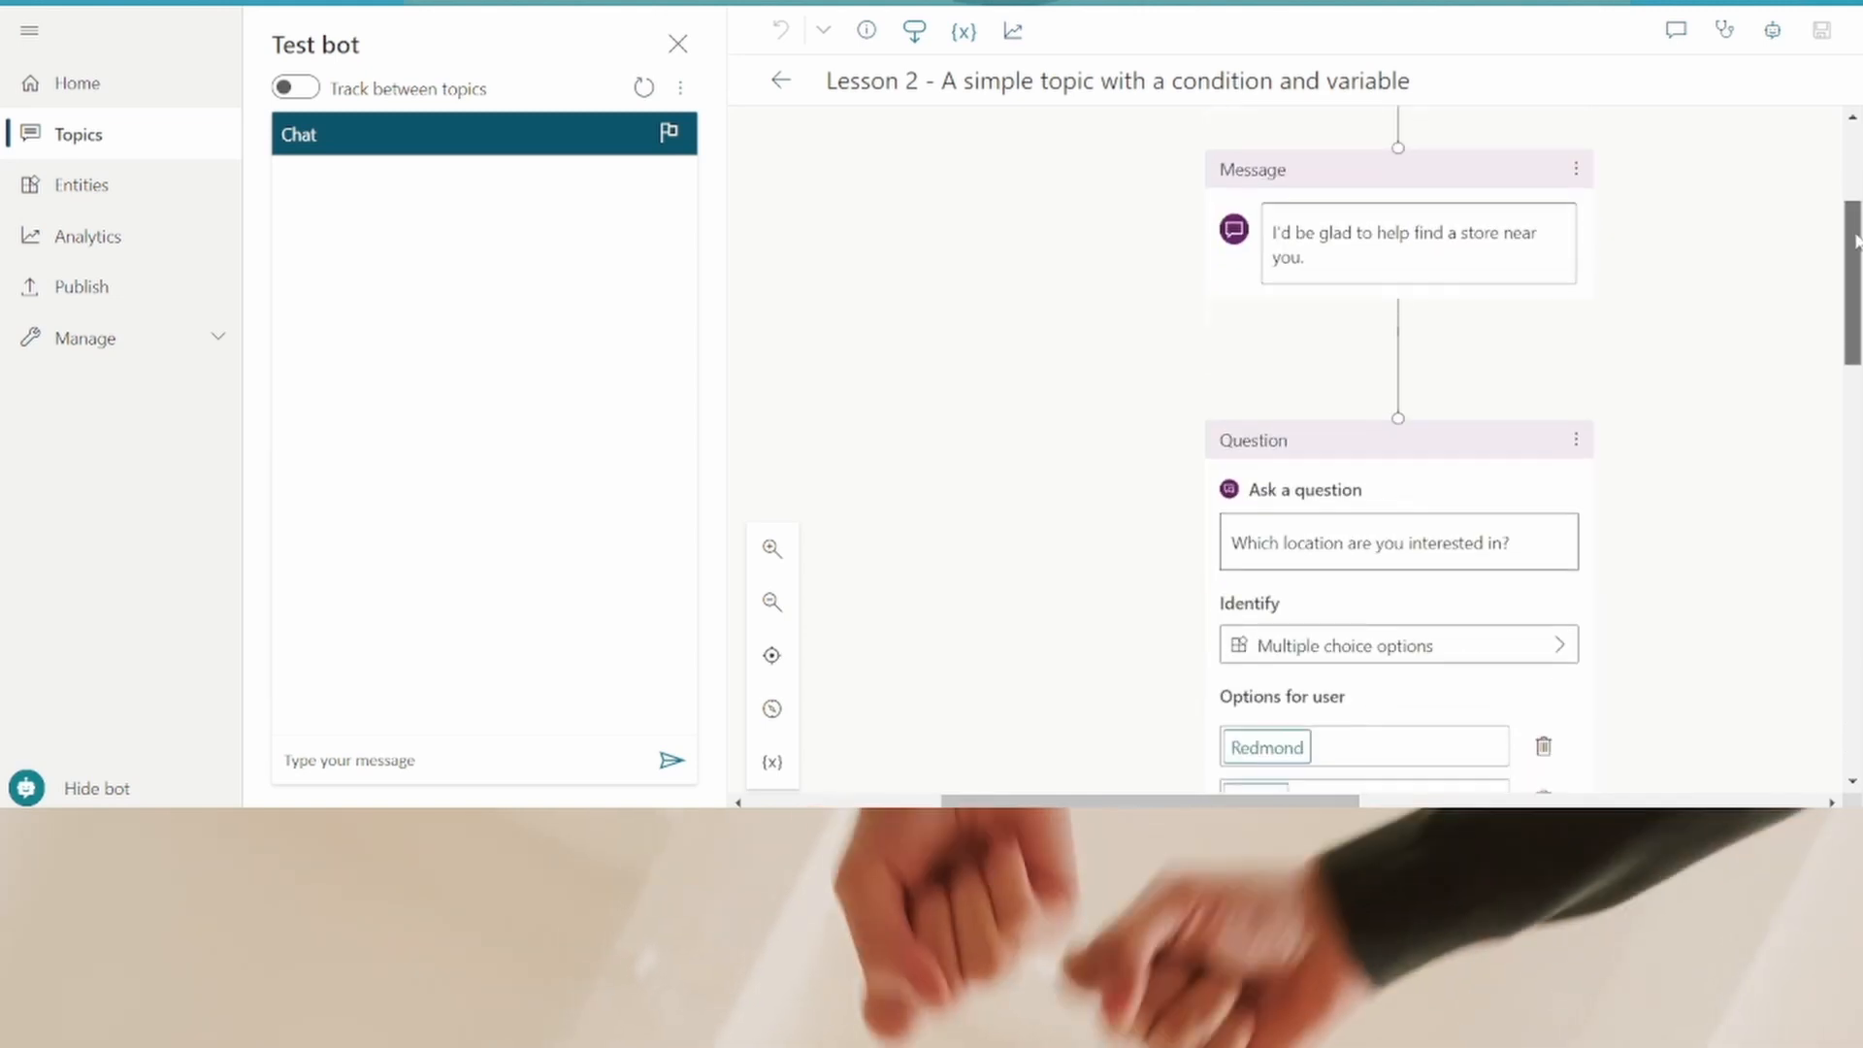
pyautogui.moveTo(1857, 260); pyautogui.dragTo(1849, 151)
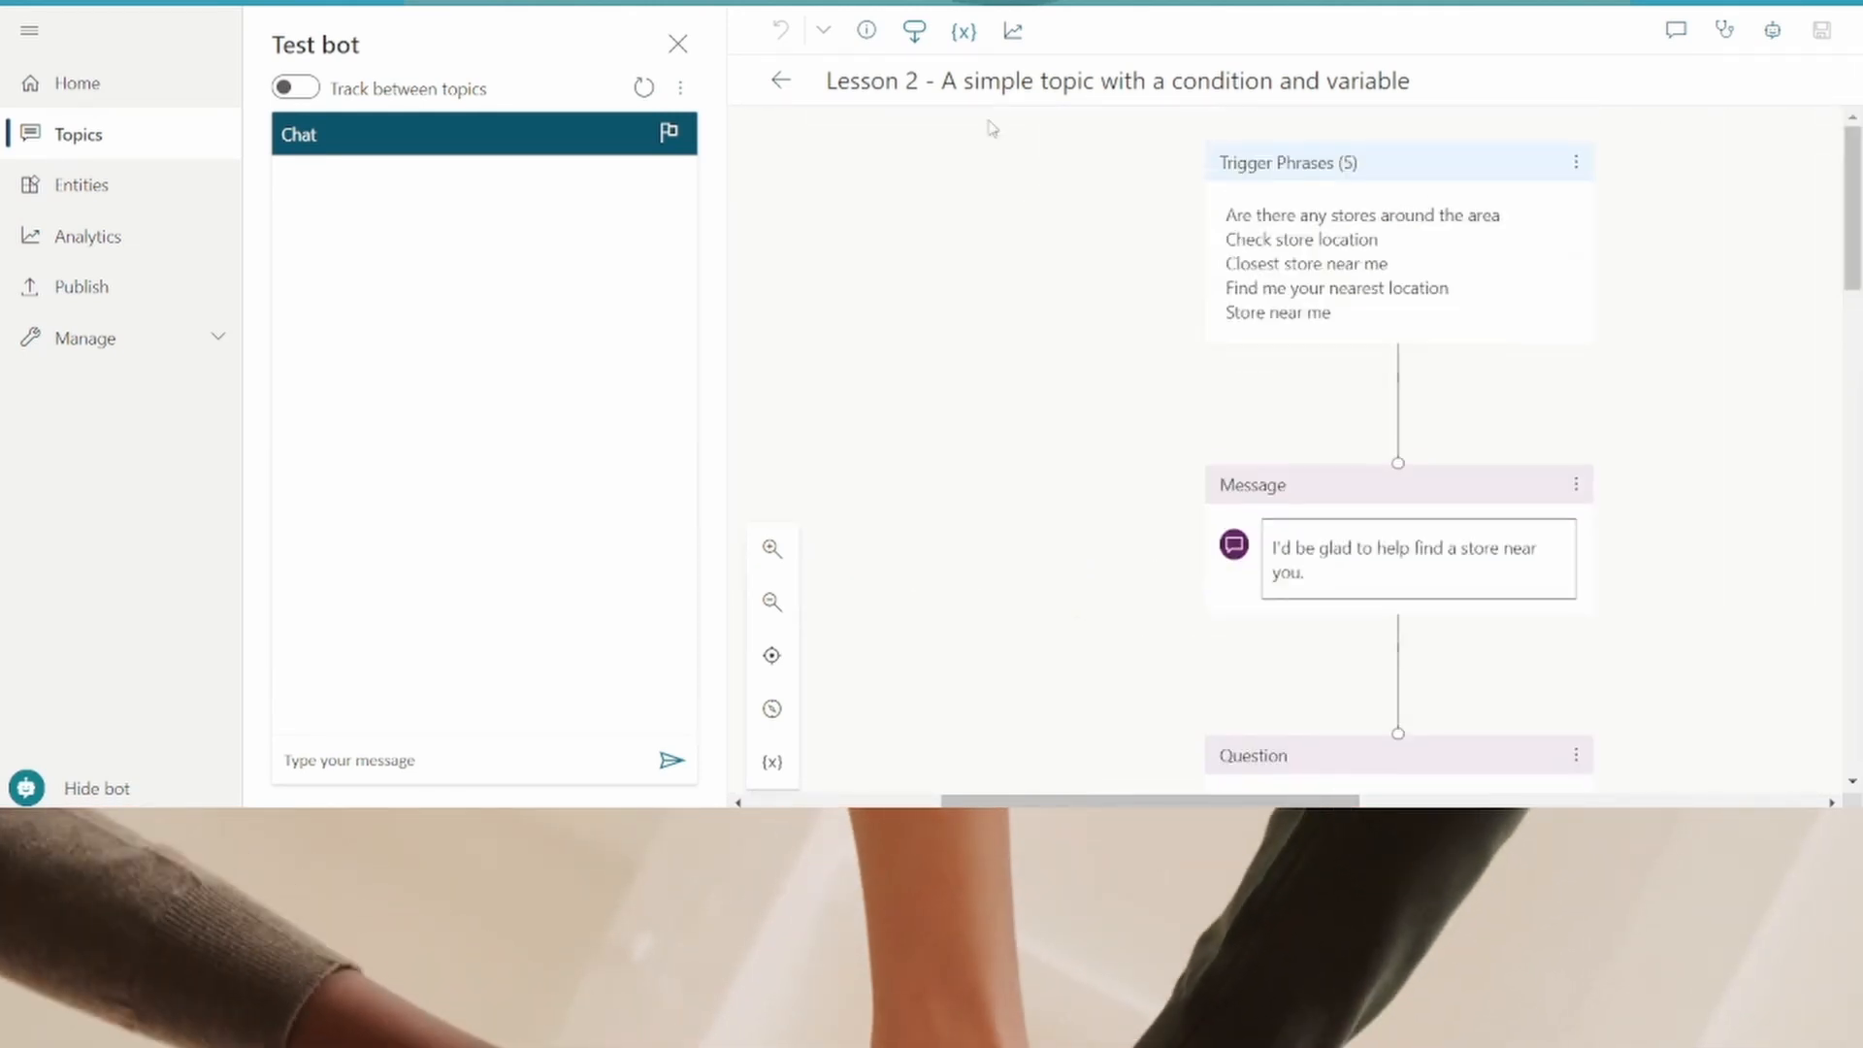
pyautogui.click(784, 89)
# - Open the Lesson 3 topic and review its question and condition branches
pyautogui.click(1161, 402)
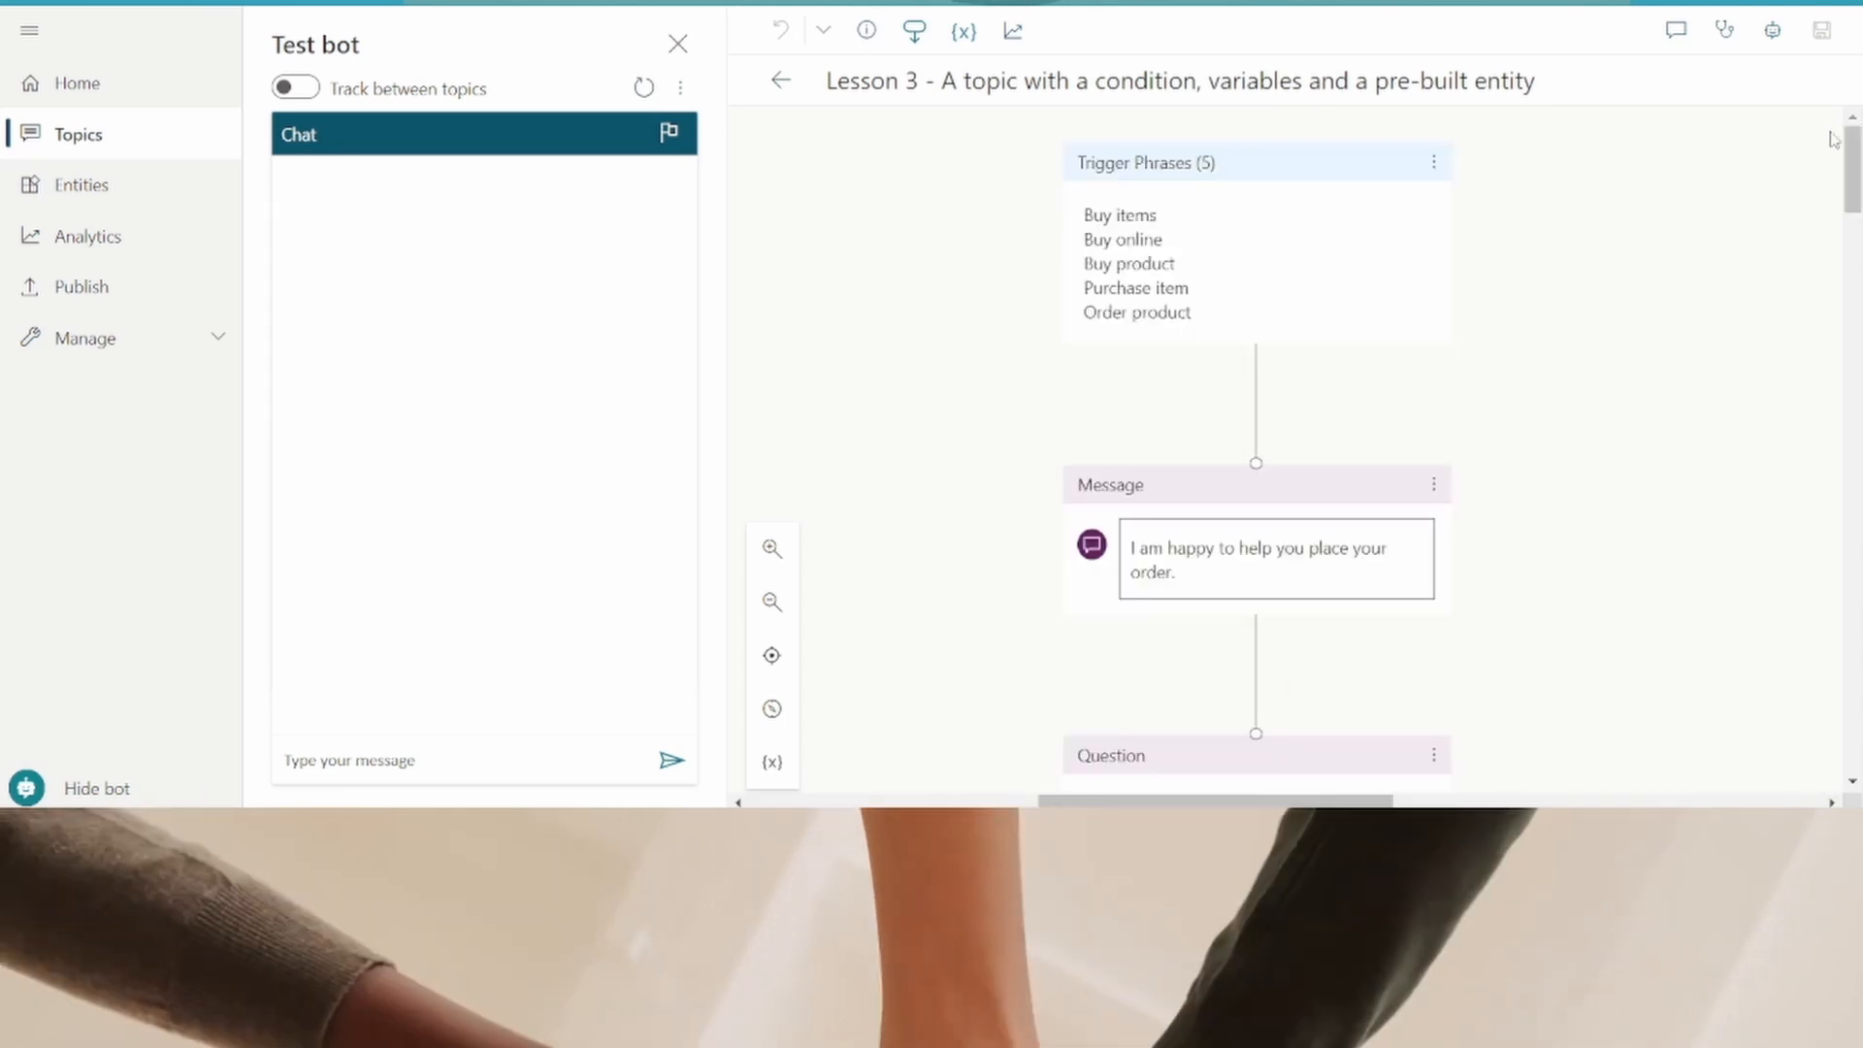
pyautogui.moveTo(1853, 155); pyautogui.dragTo(1853, 269)
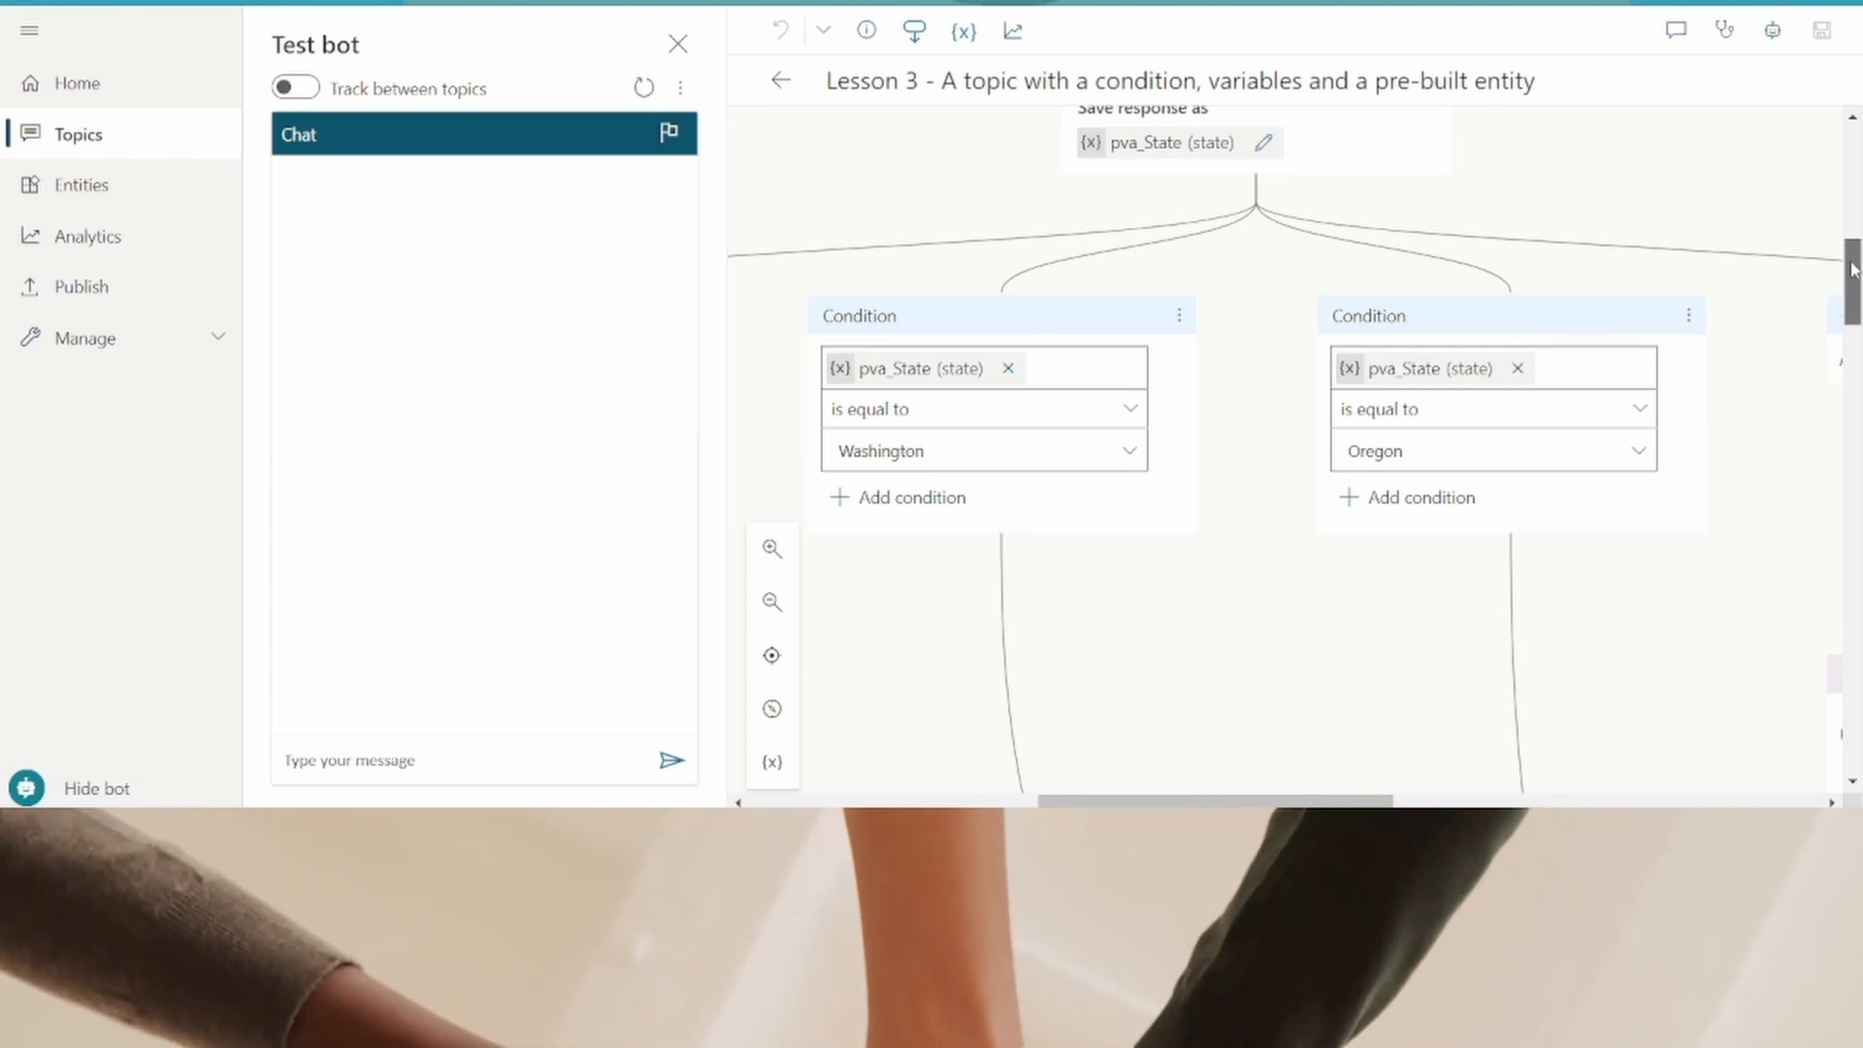
pyautogui.moveTo(1853, 270); pyautogui.dragTo(1852, 572)
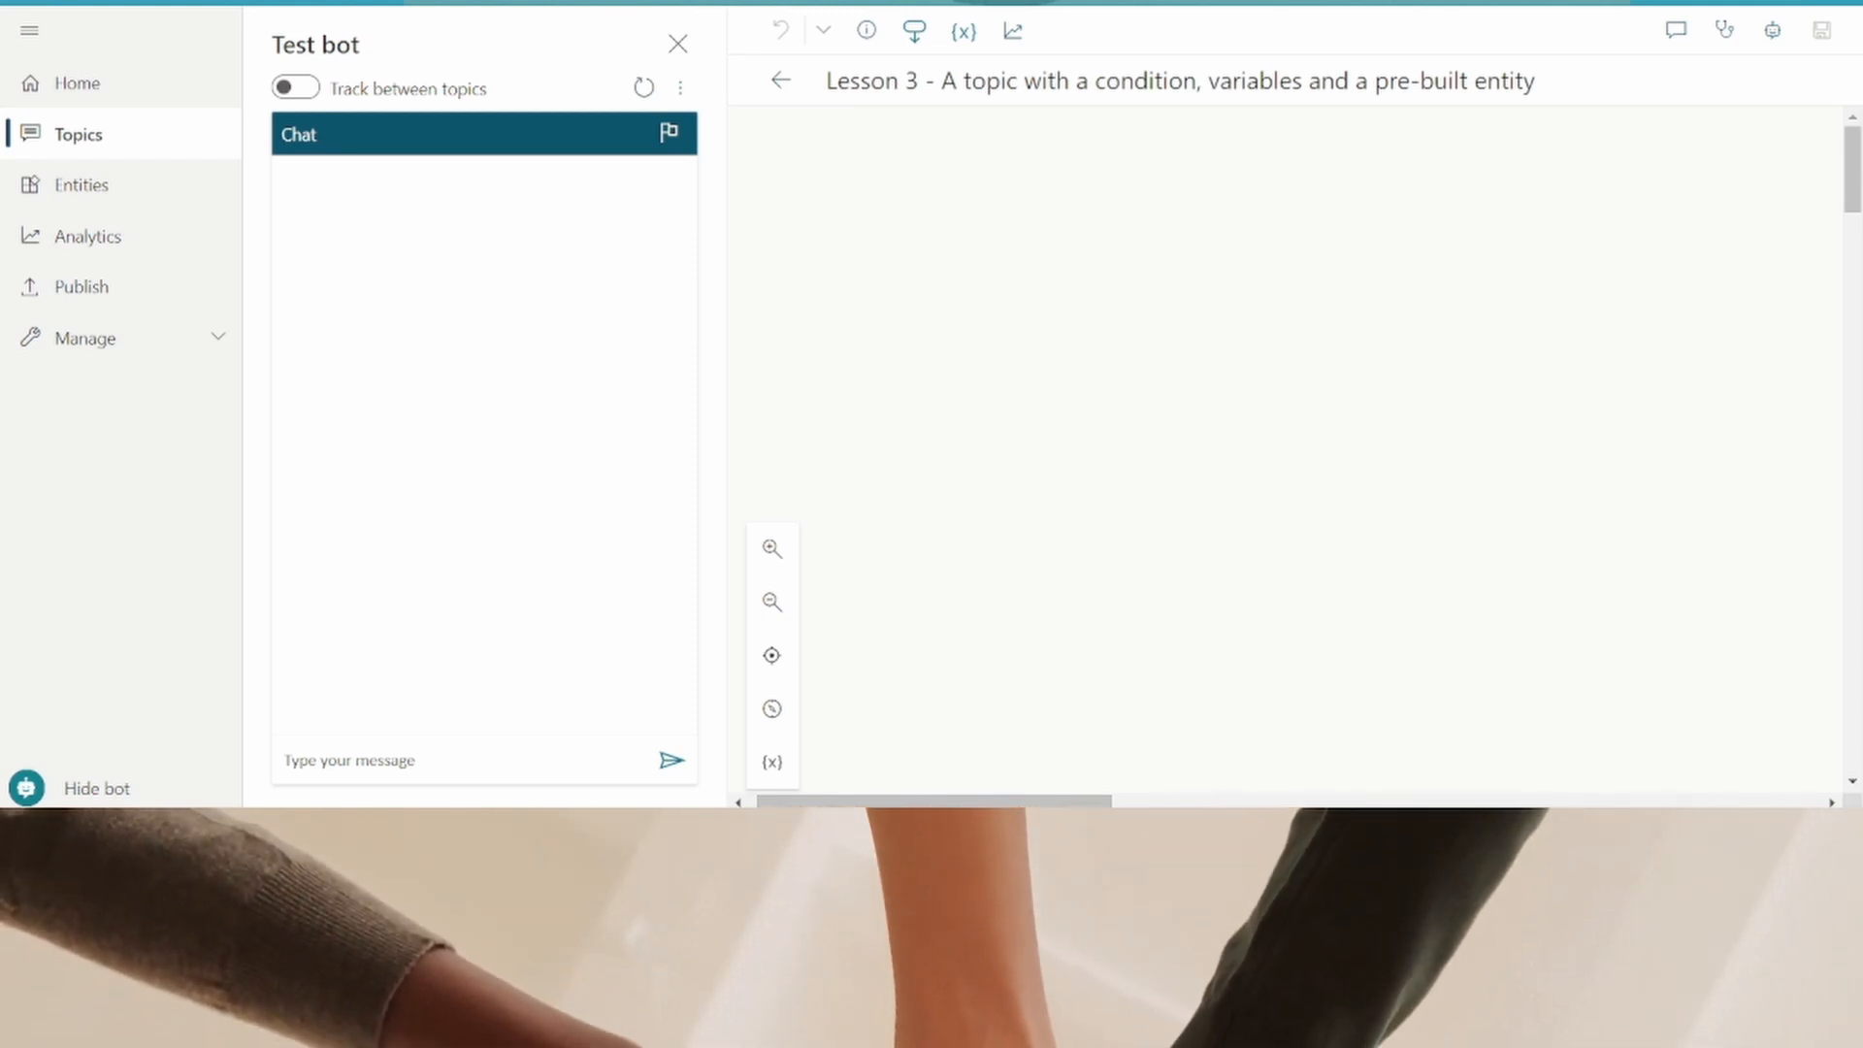
pyautogui.moveTo(1043, 800); pyautogui.dragTo(1337, 788)
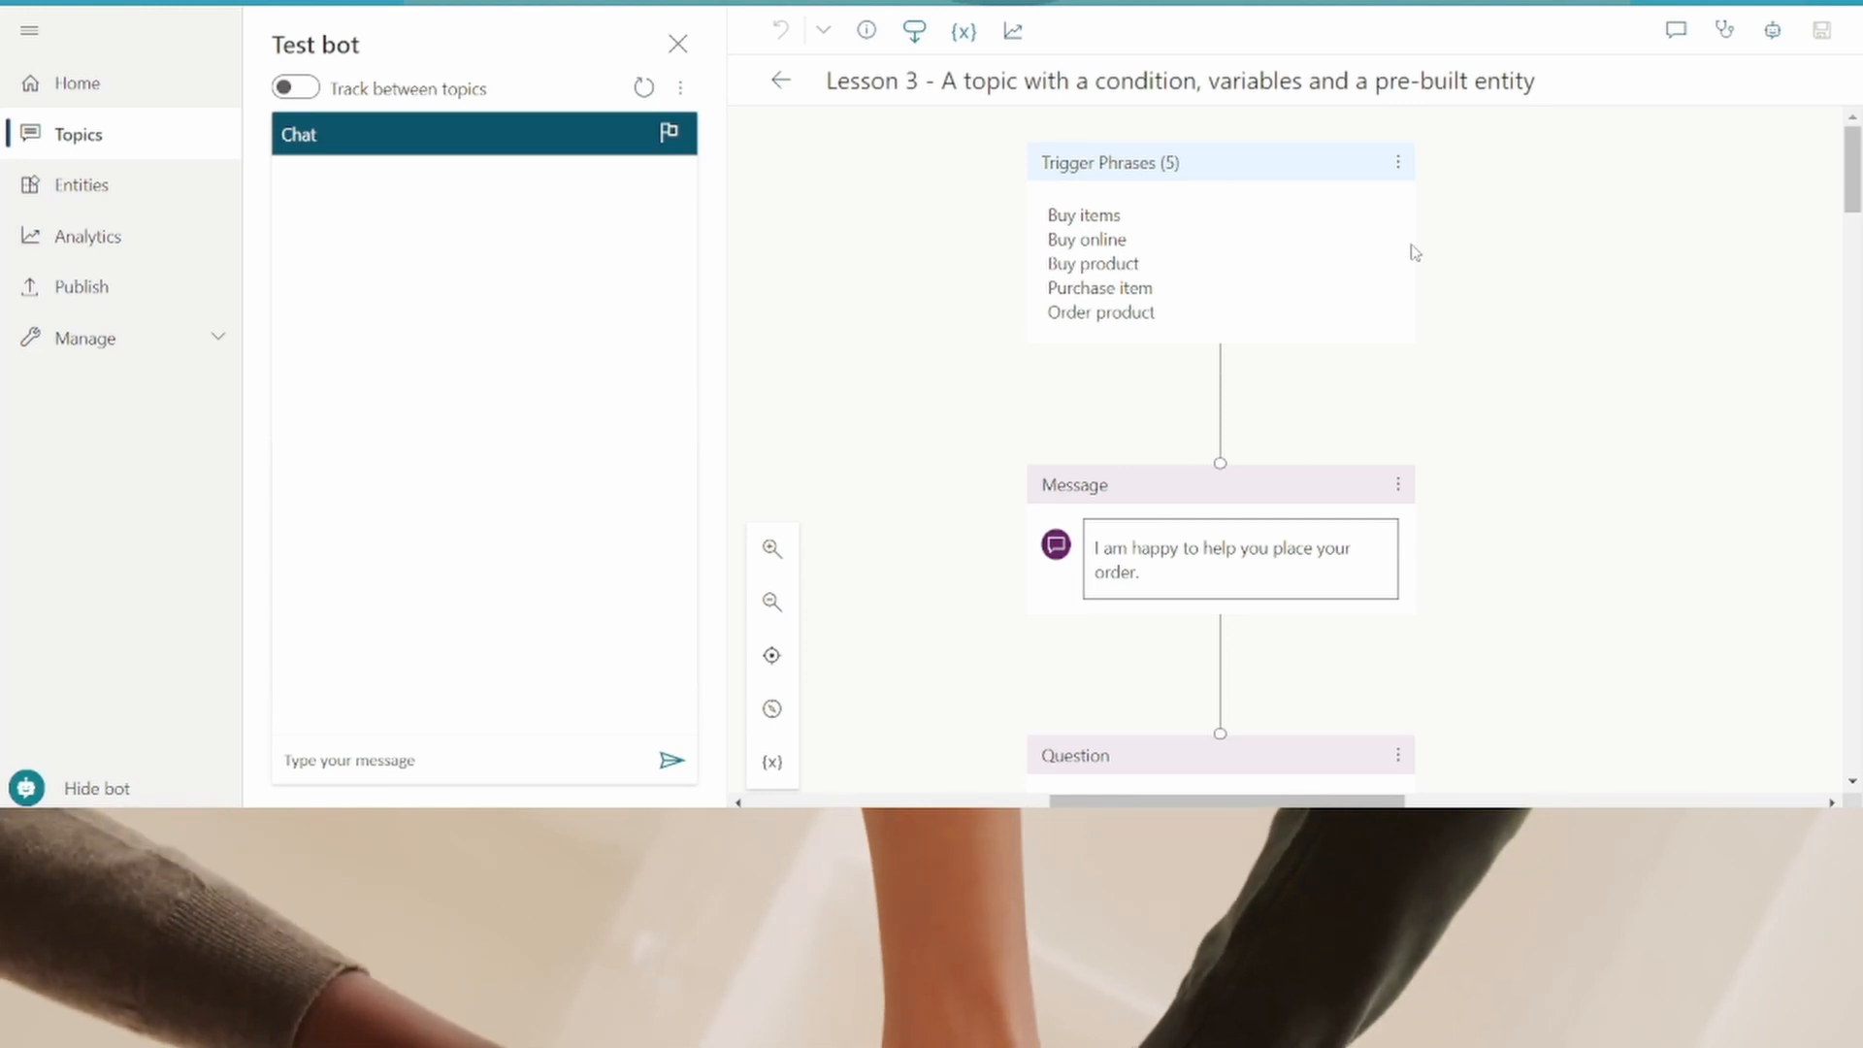
# - Open the Lesson 3 trigger phrases editor and delete the Buy items, Buy online and Buy product phrases
pyautogui.click(1398, 163)
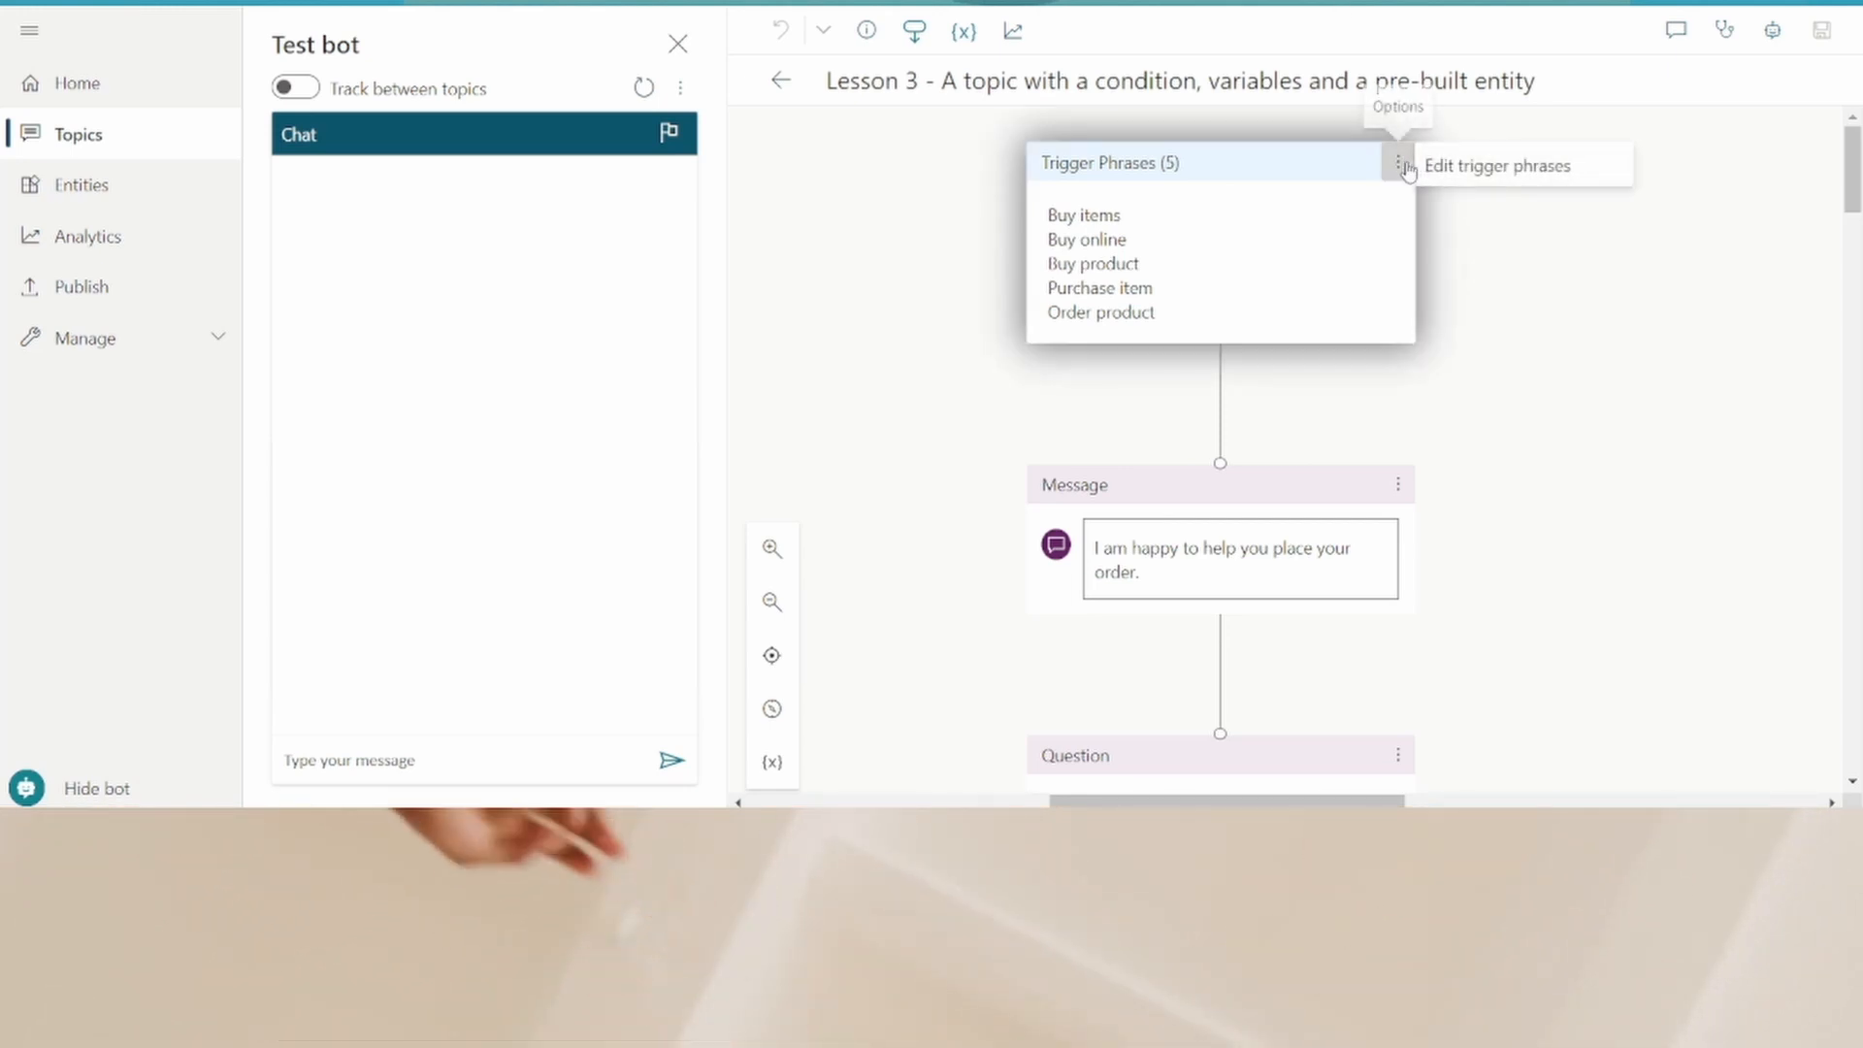
pyautogui.click(1459, 167)
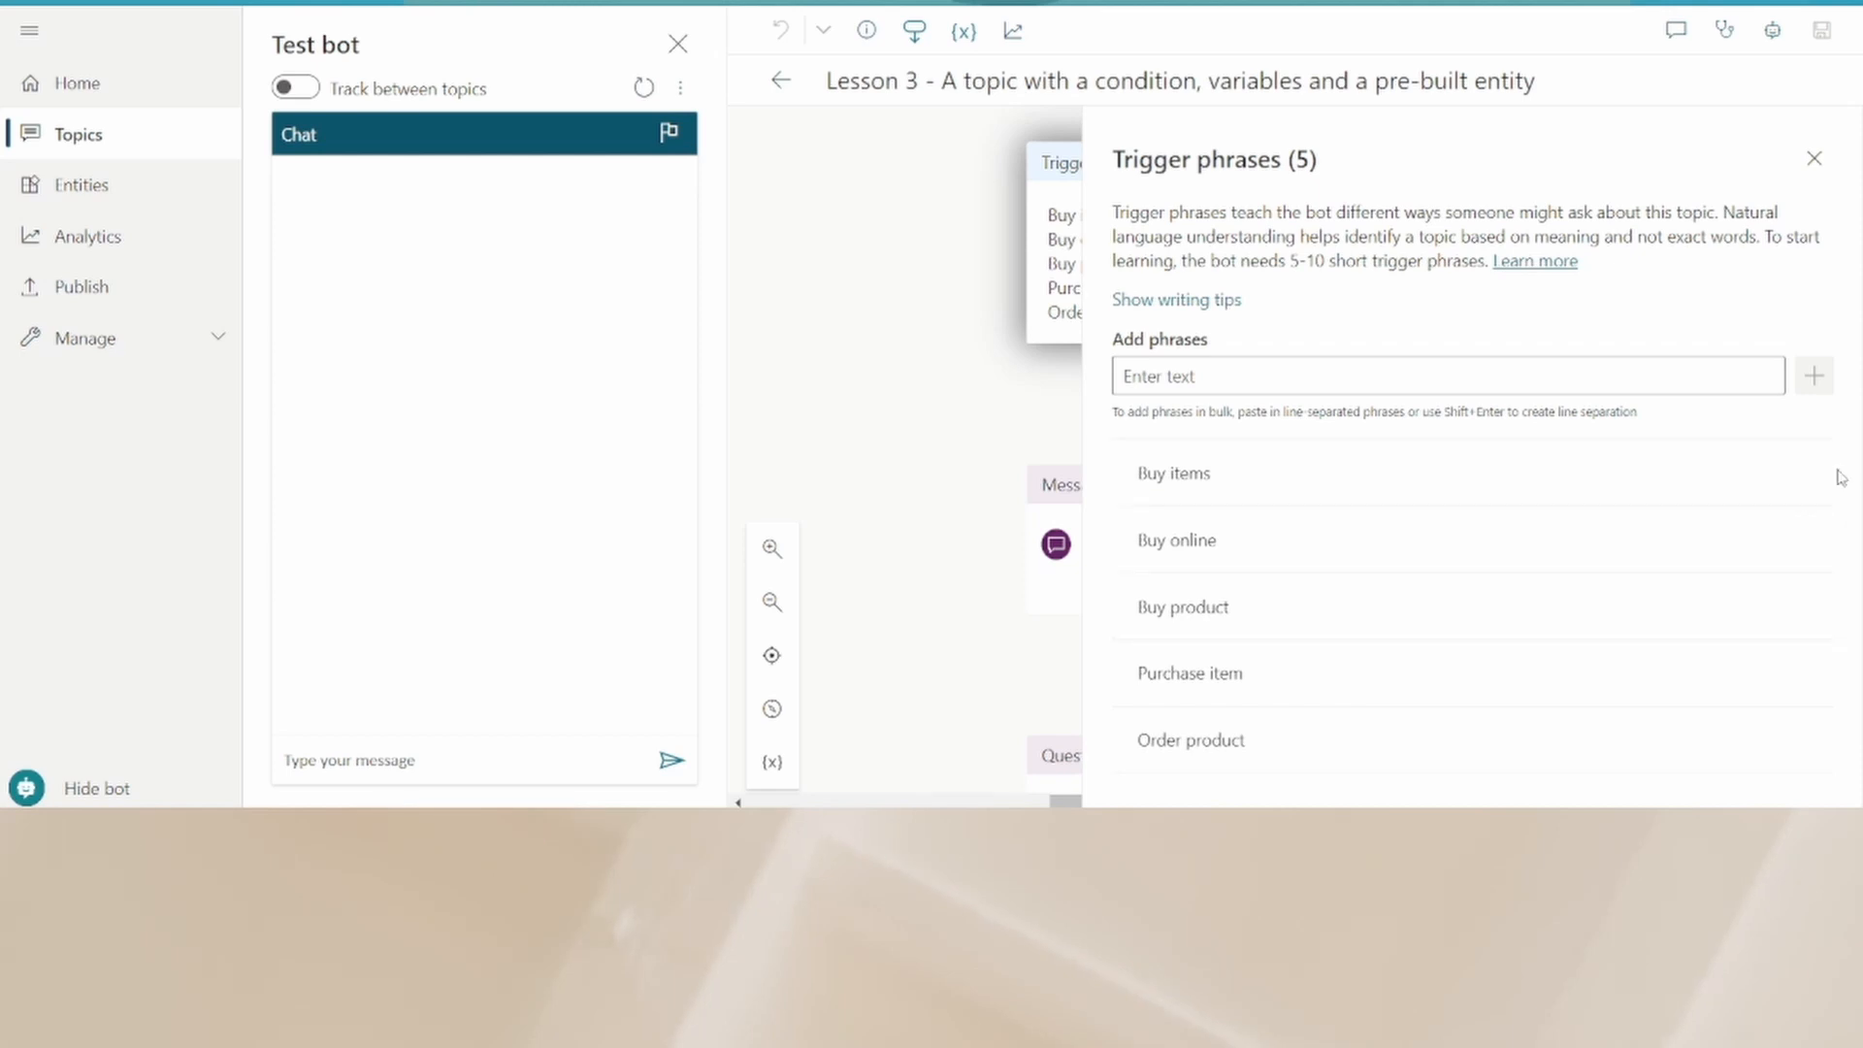
pyautogui.click(1807, 475)
pyautogui.click(1807, 475)
pyautogui.click(1806, 475)
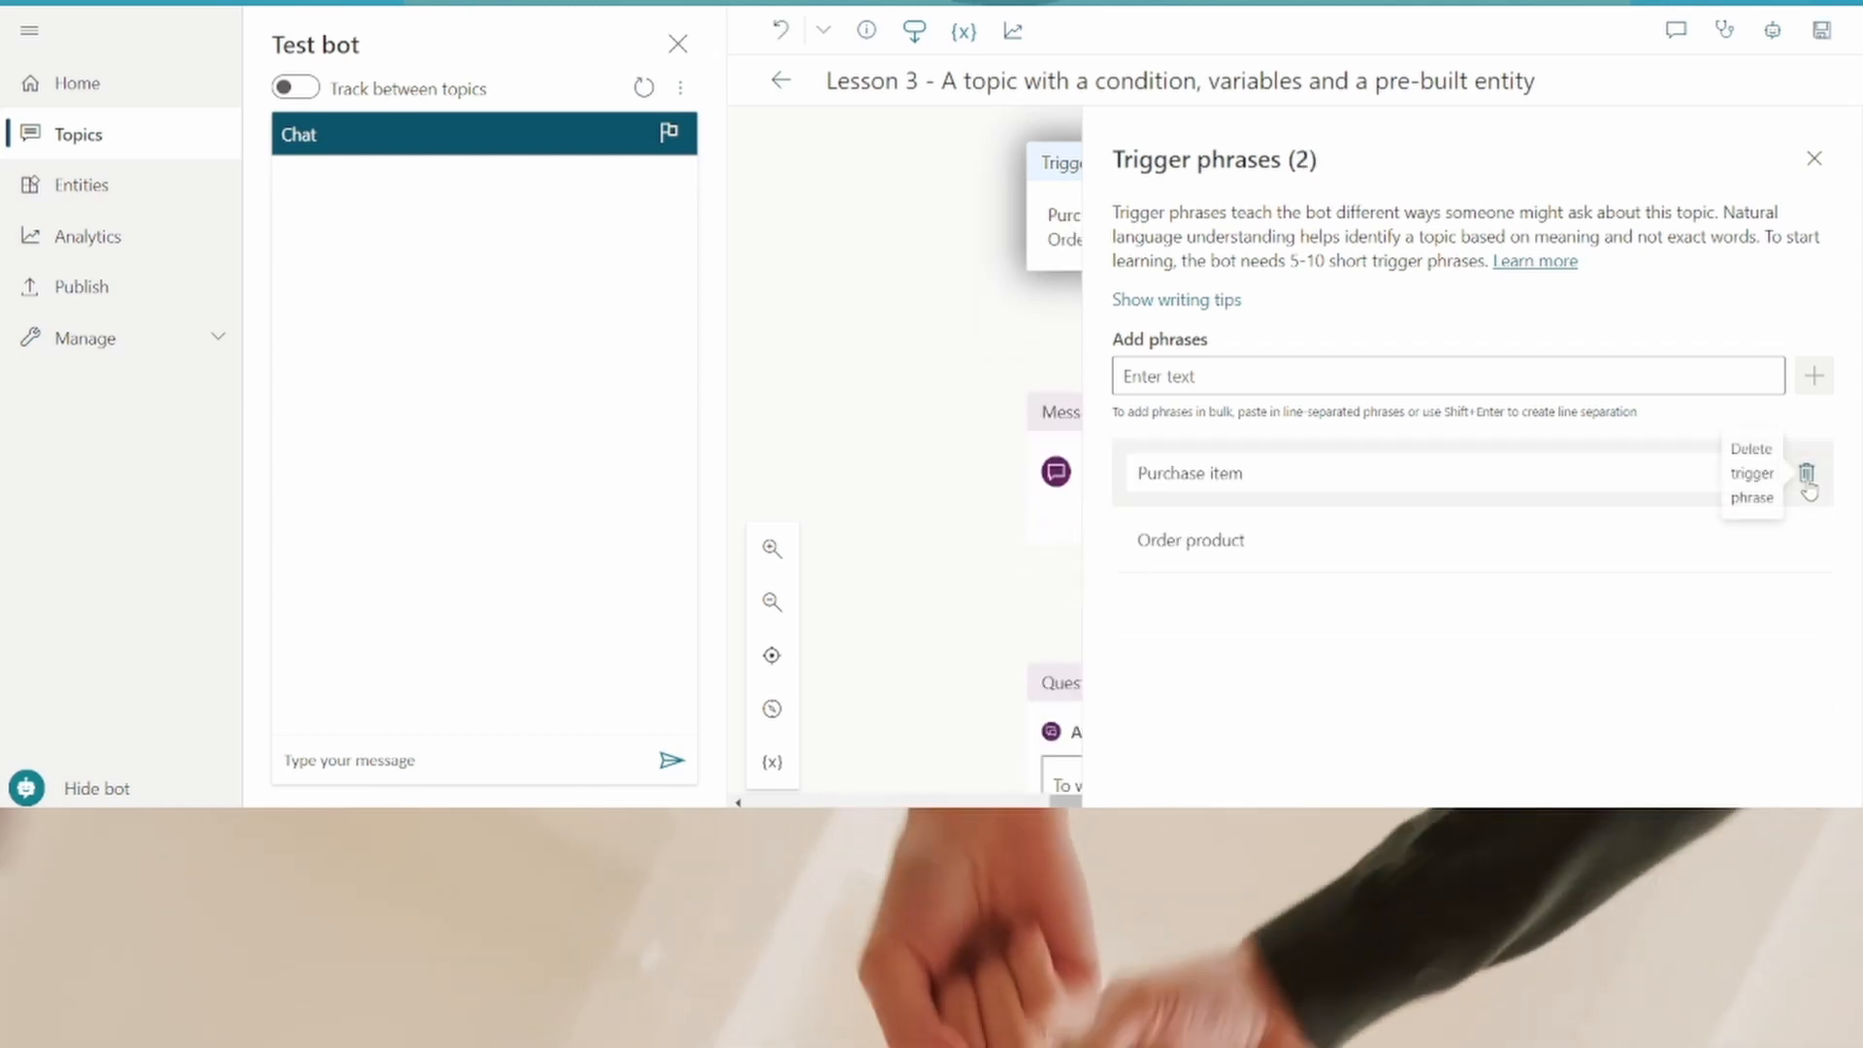
# - Add the trigger phrases "Return item" and "Exchange item" to the Lesson 3 topic
pyautogui.click(1504, 379)
pyautogui.write('Return Item')
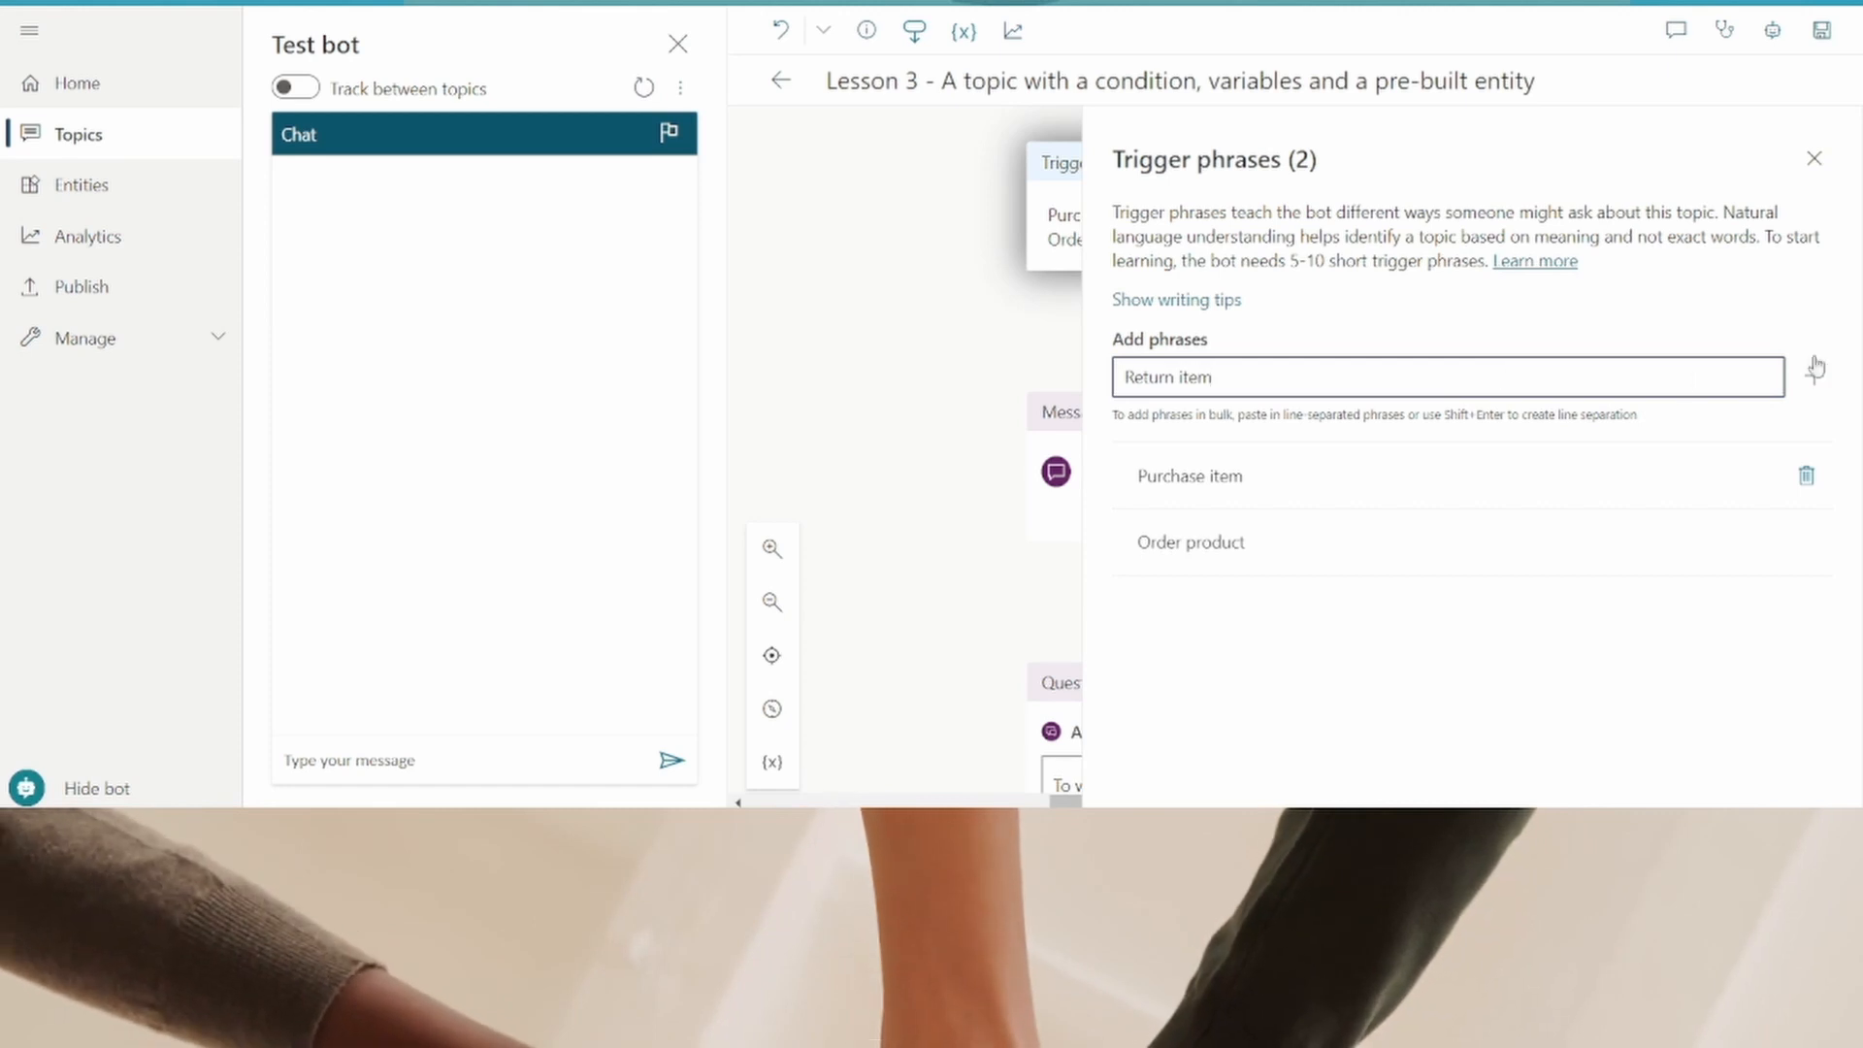
pyautogui.click(1814, 368)
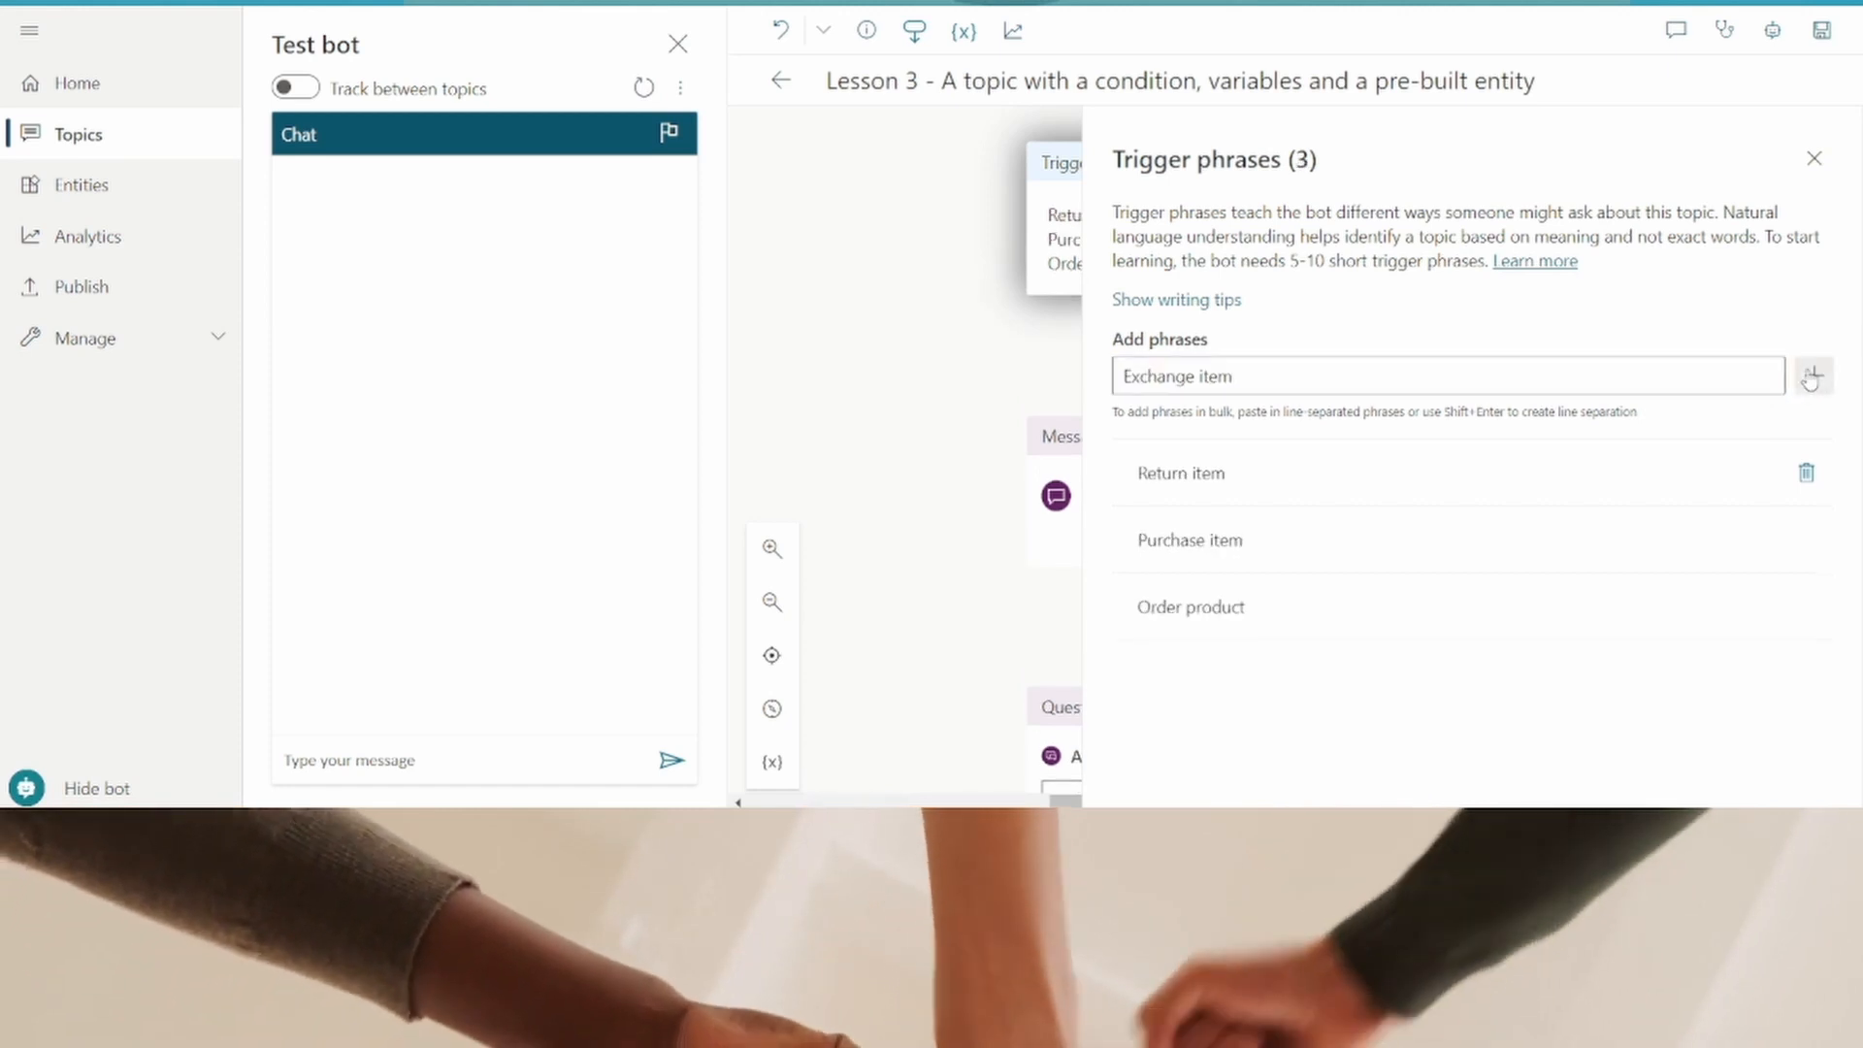
pyautogui.click(1810, 376)
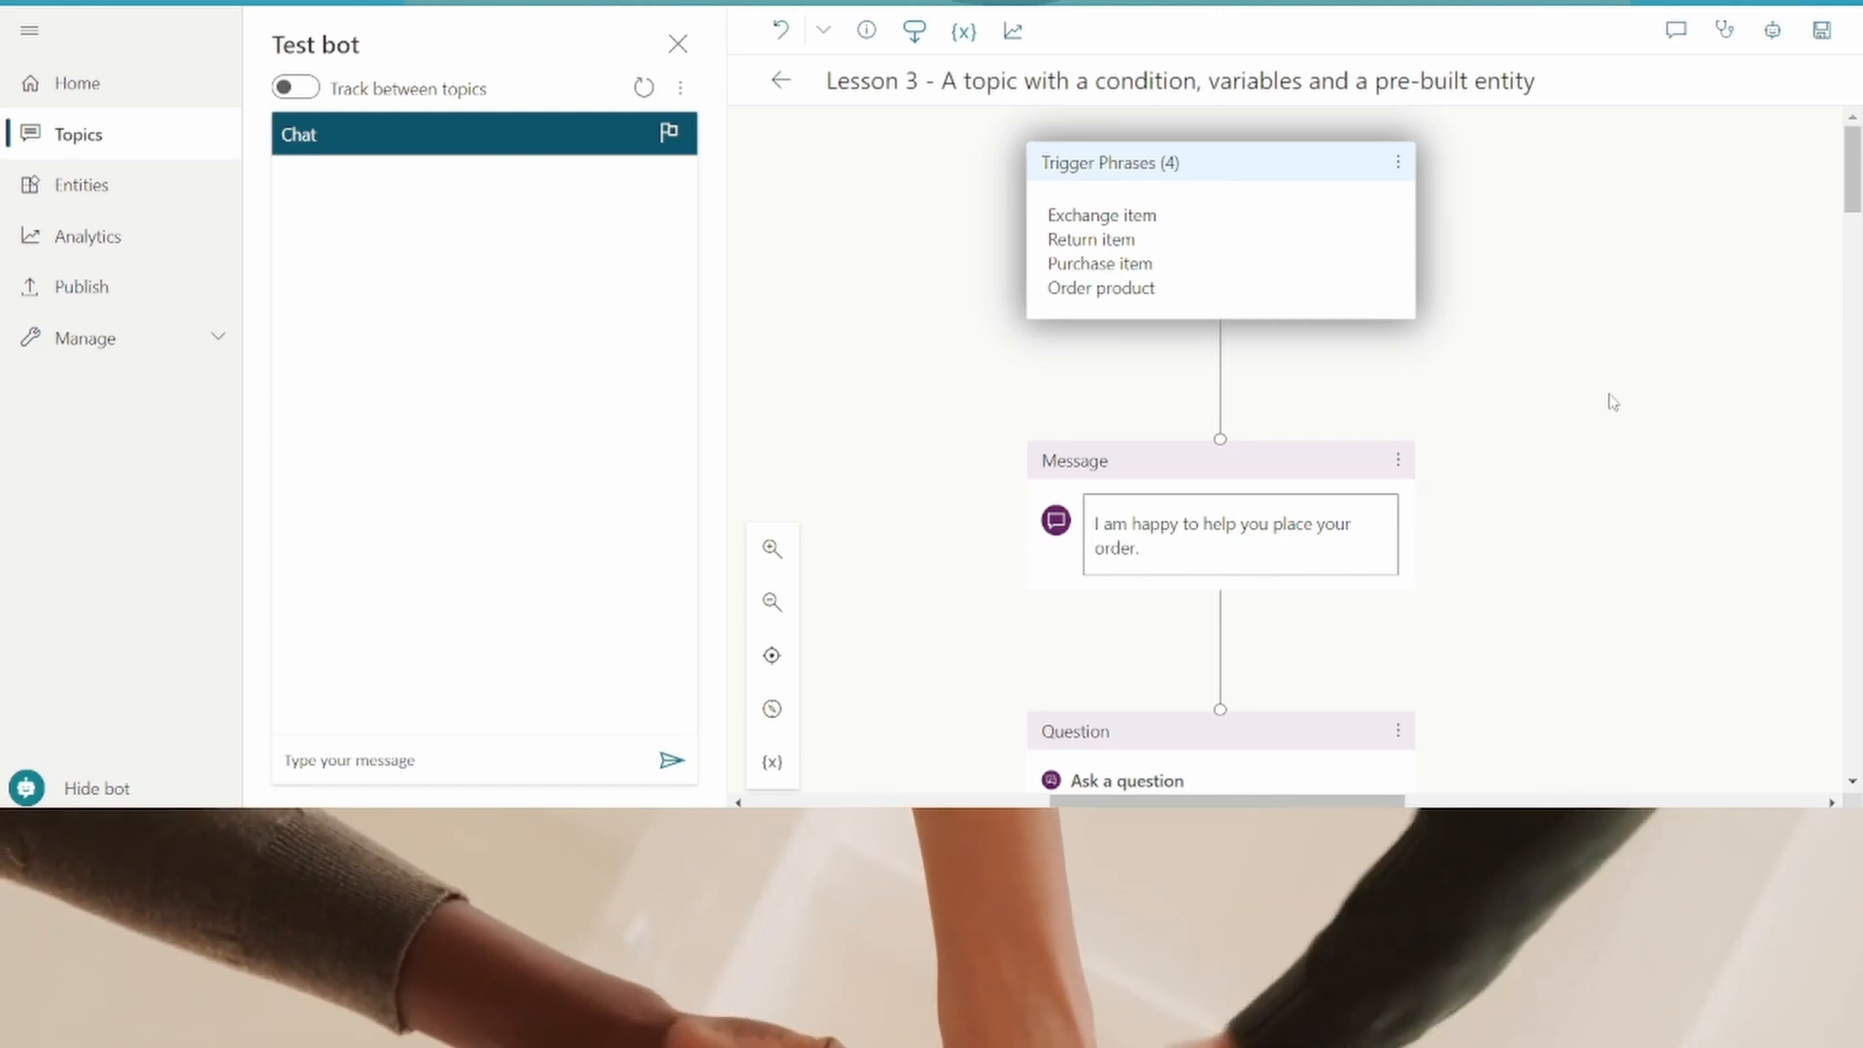
# - Rewrite the first message as "I am happy to help your query. Please provide me with few details."
pyautogui.click(1164, 549)
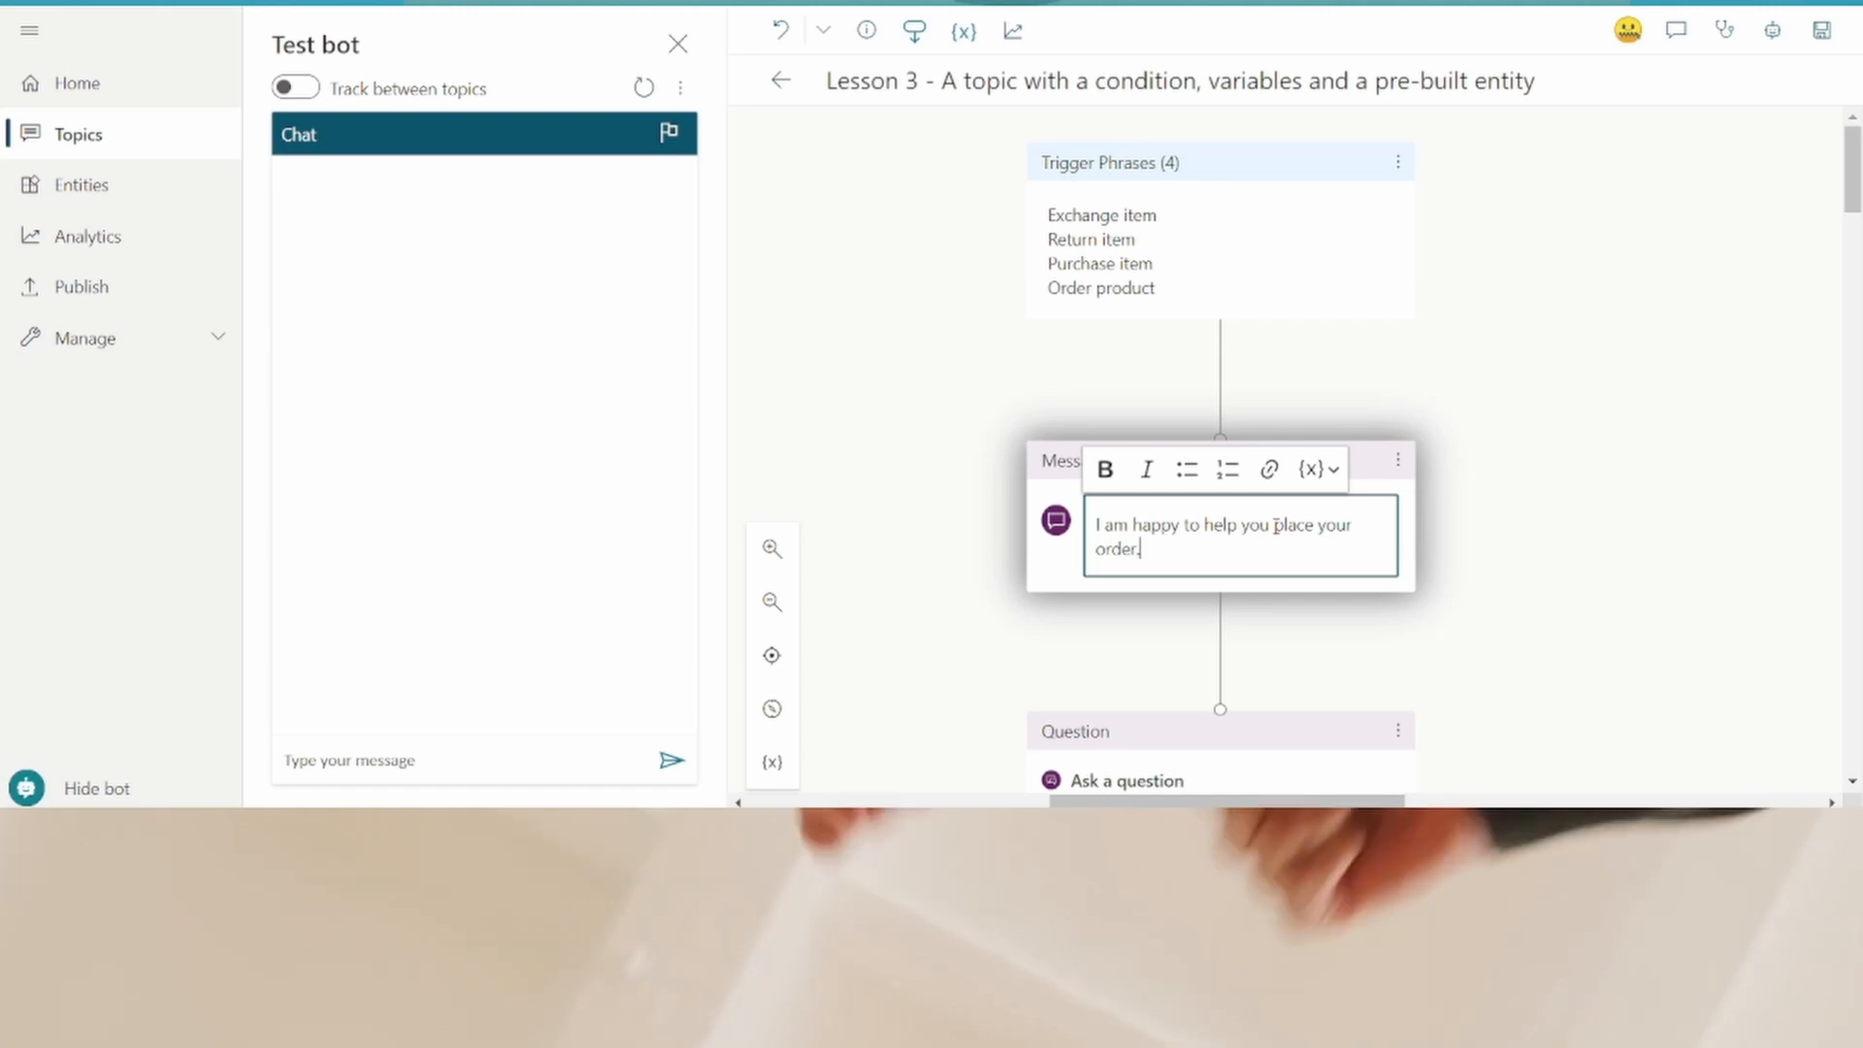
pyautogui.moveTo(1275, 525); pyautogui.dragTo(1301, 549)
pyautogui.press('BackSpace')
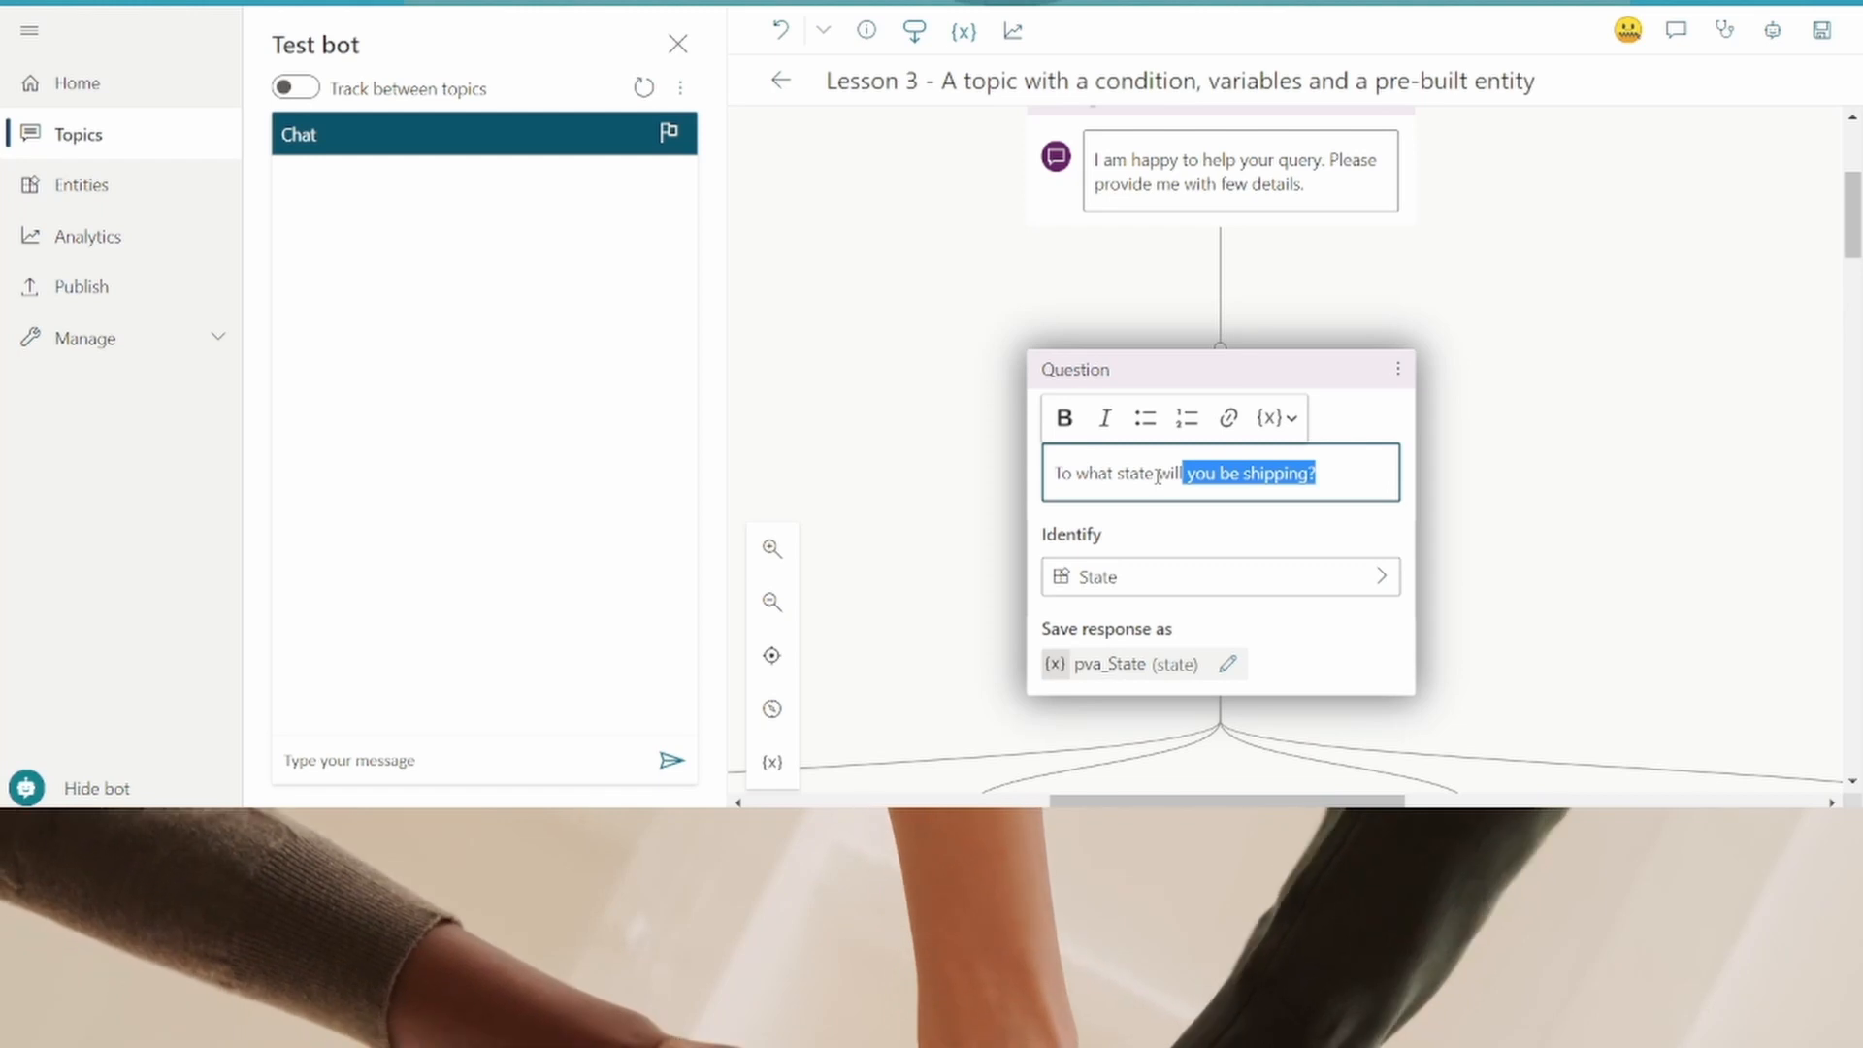
# - Replace the question text with "Do you want Return or Exchange?"
pyautogui.moveTo(1157, 476); pyautogui.dragTo(1044, 472)
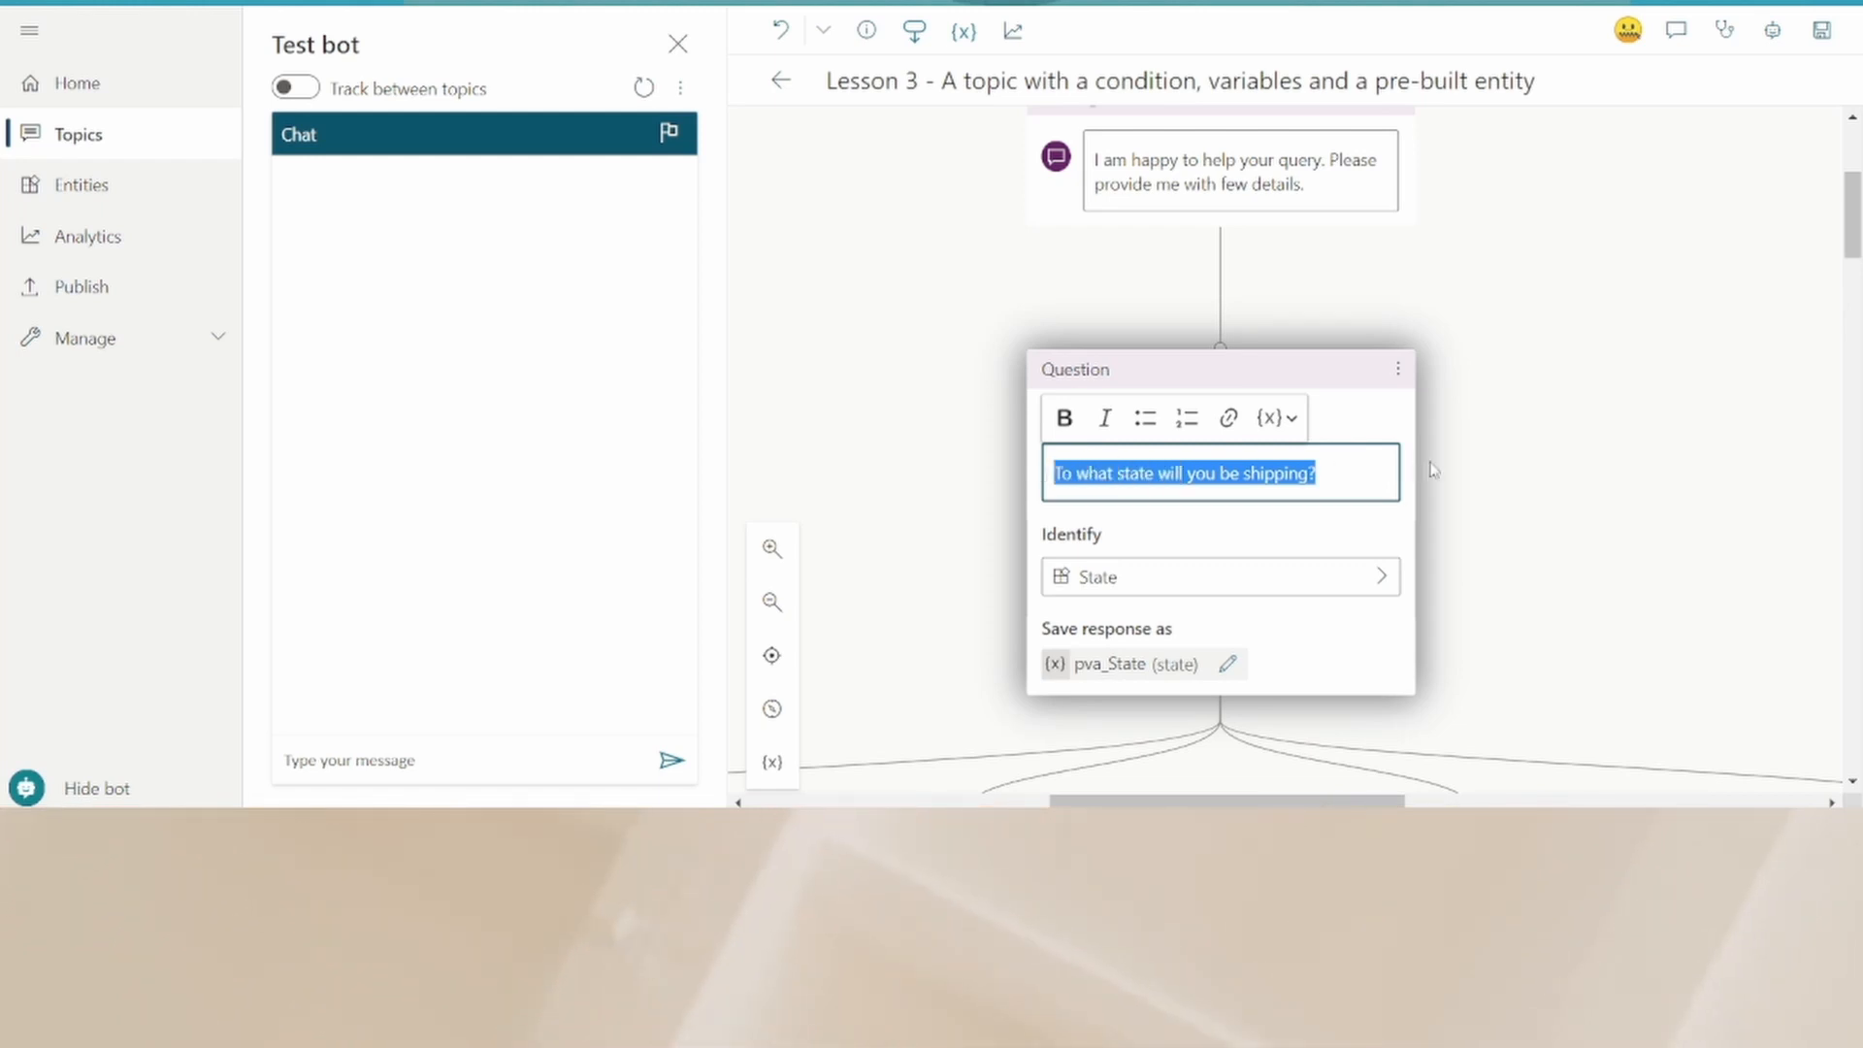
pyautogui.write('Do you want Return or Exchange?')
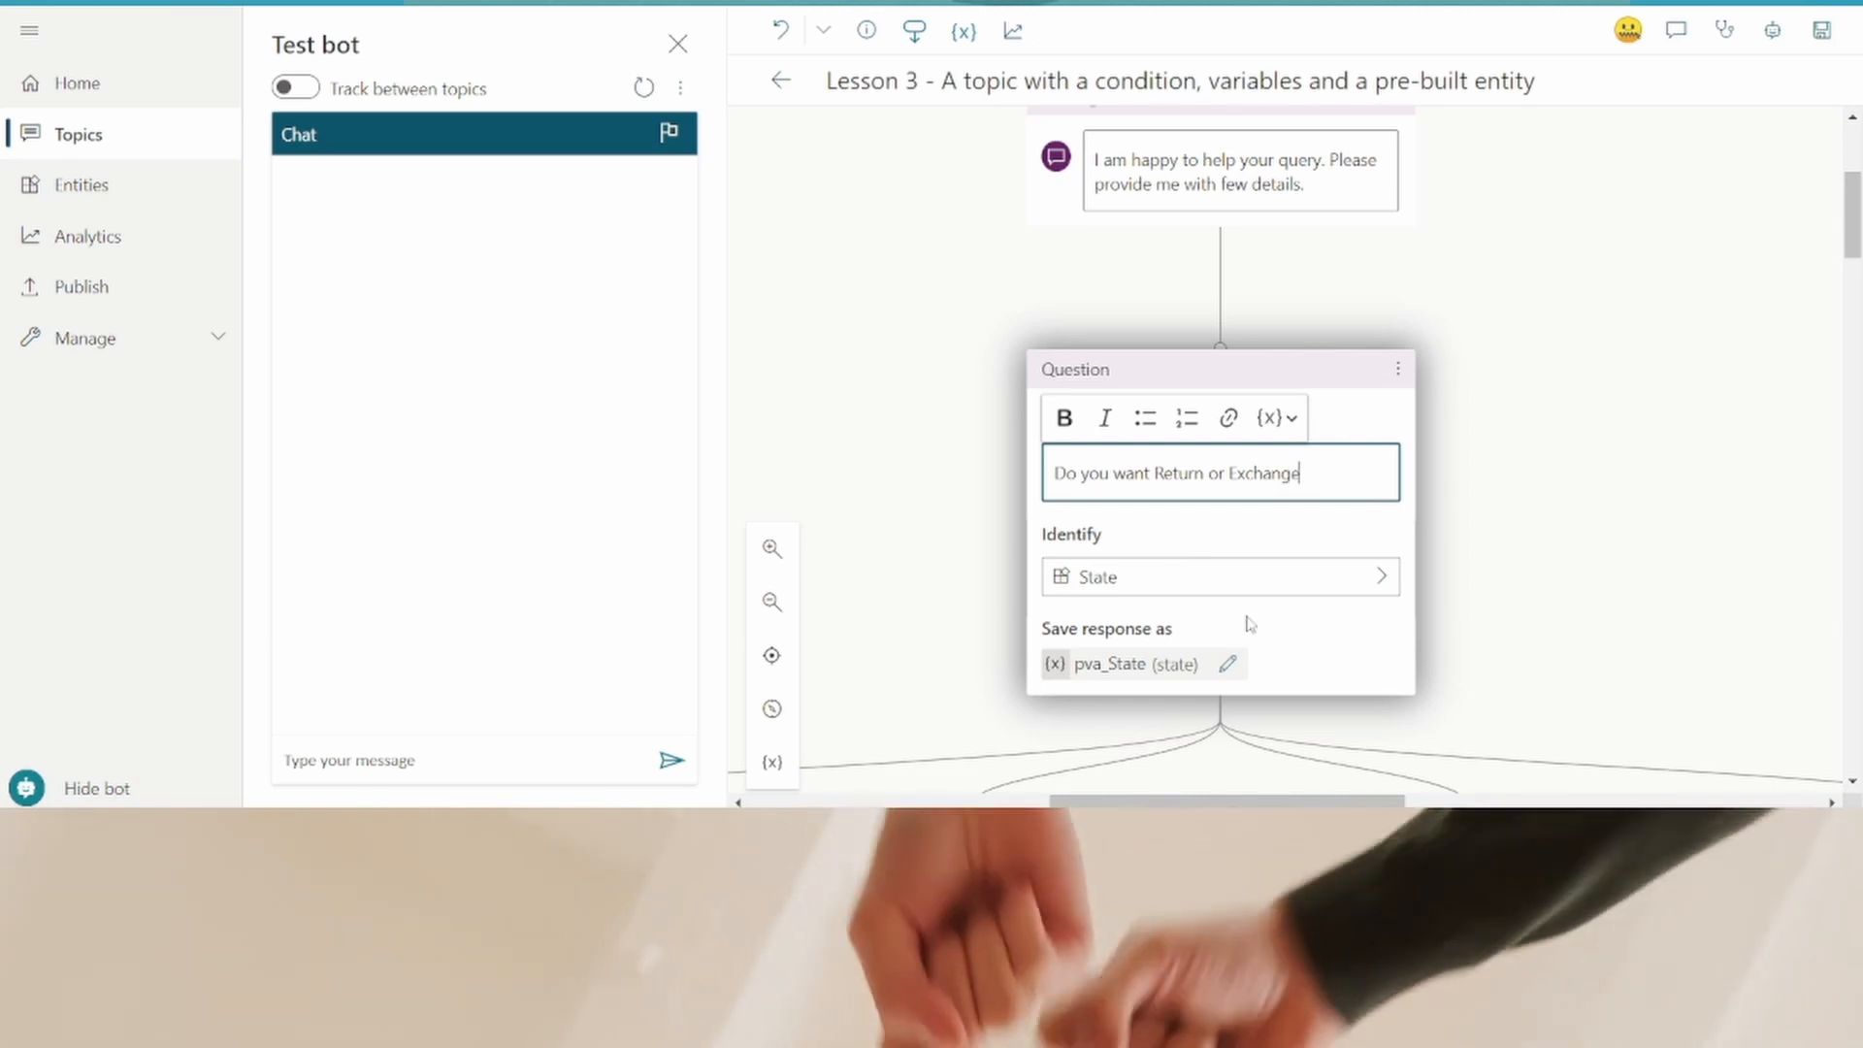
pyautogui.write('?')
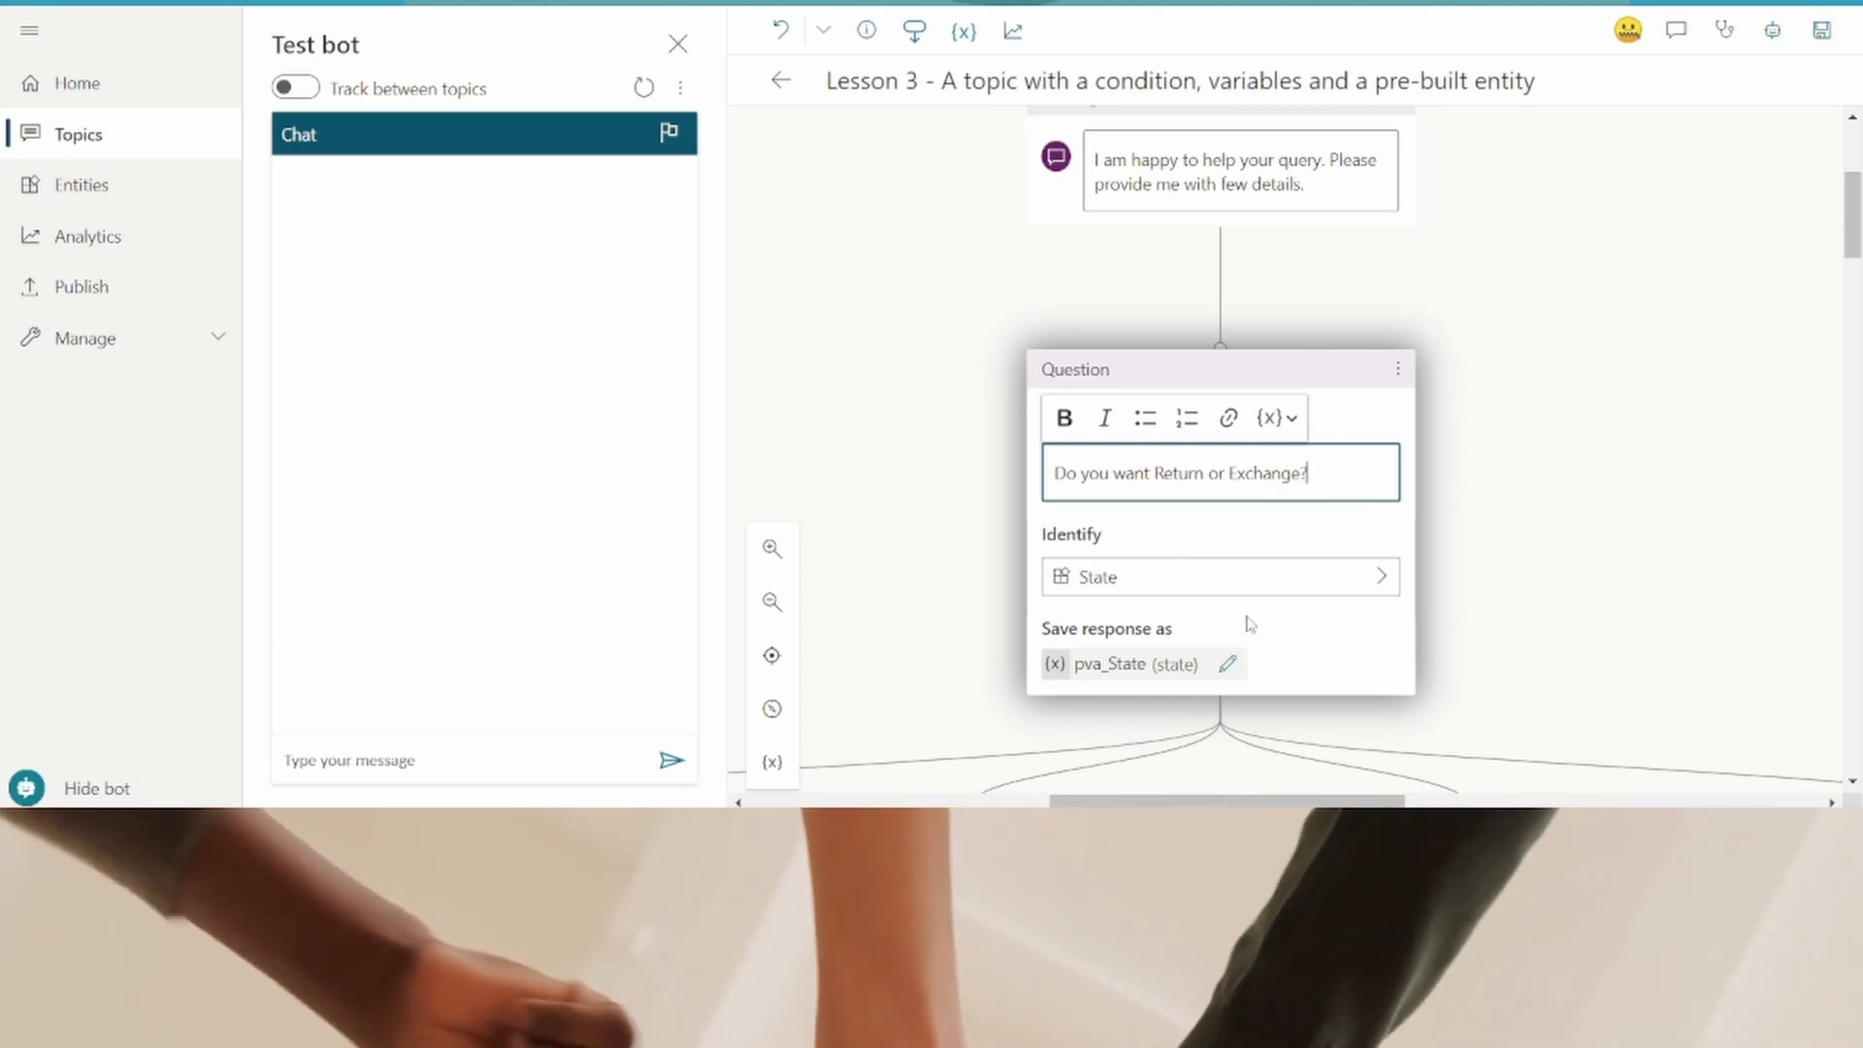
# - Set the question to identify multiple choice options
pyautogui.click(1351, 577)
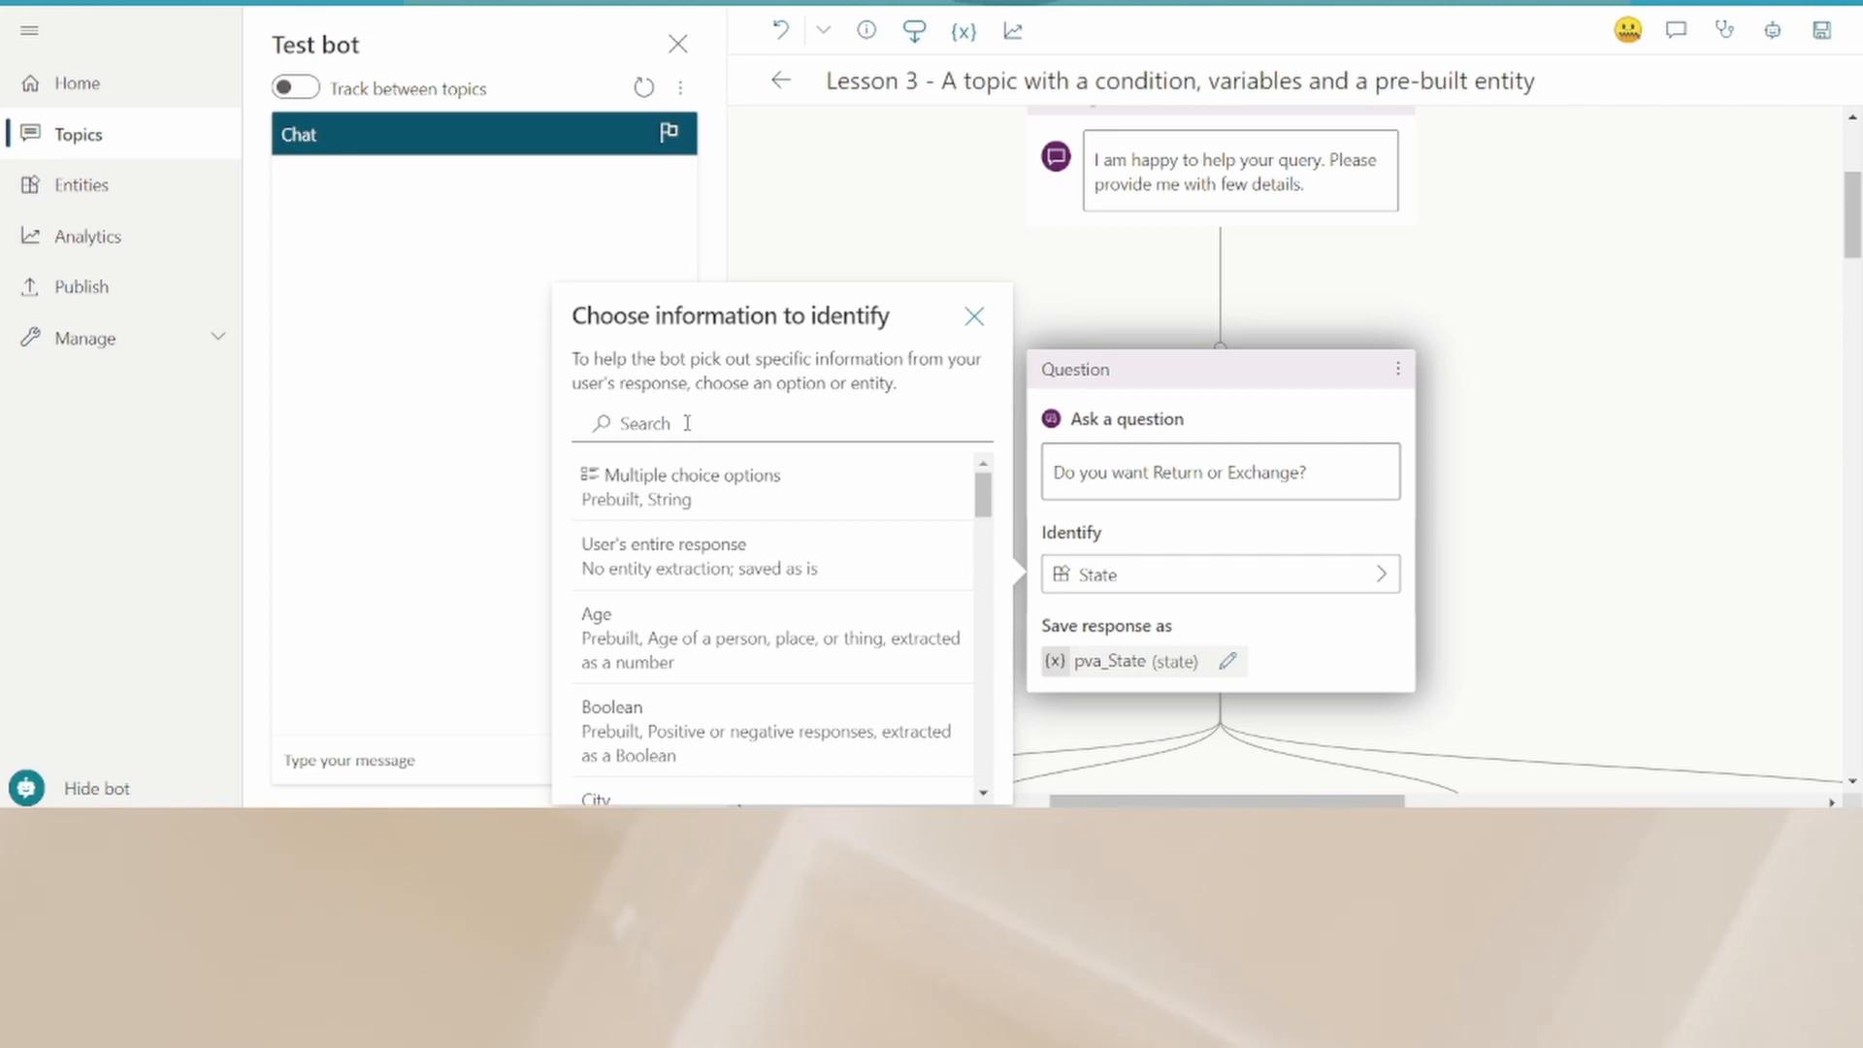
pyautogui.click(694, 483)
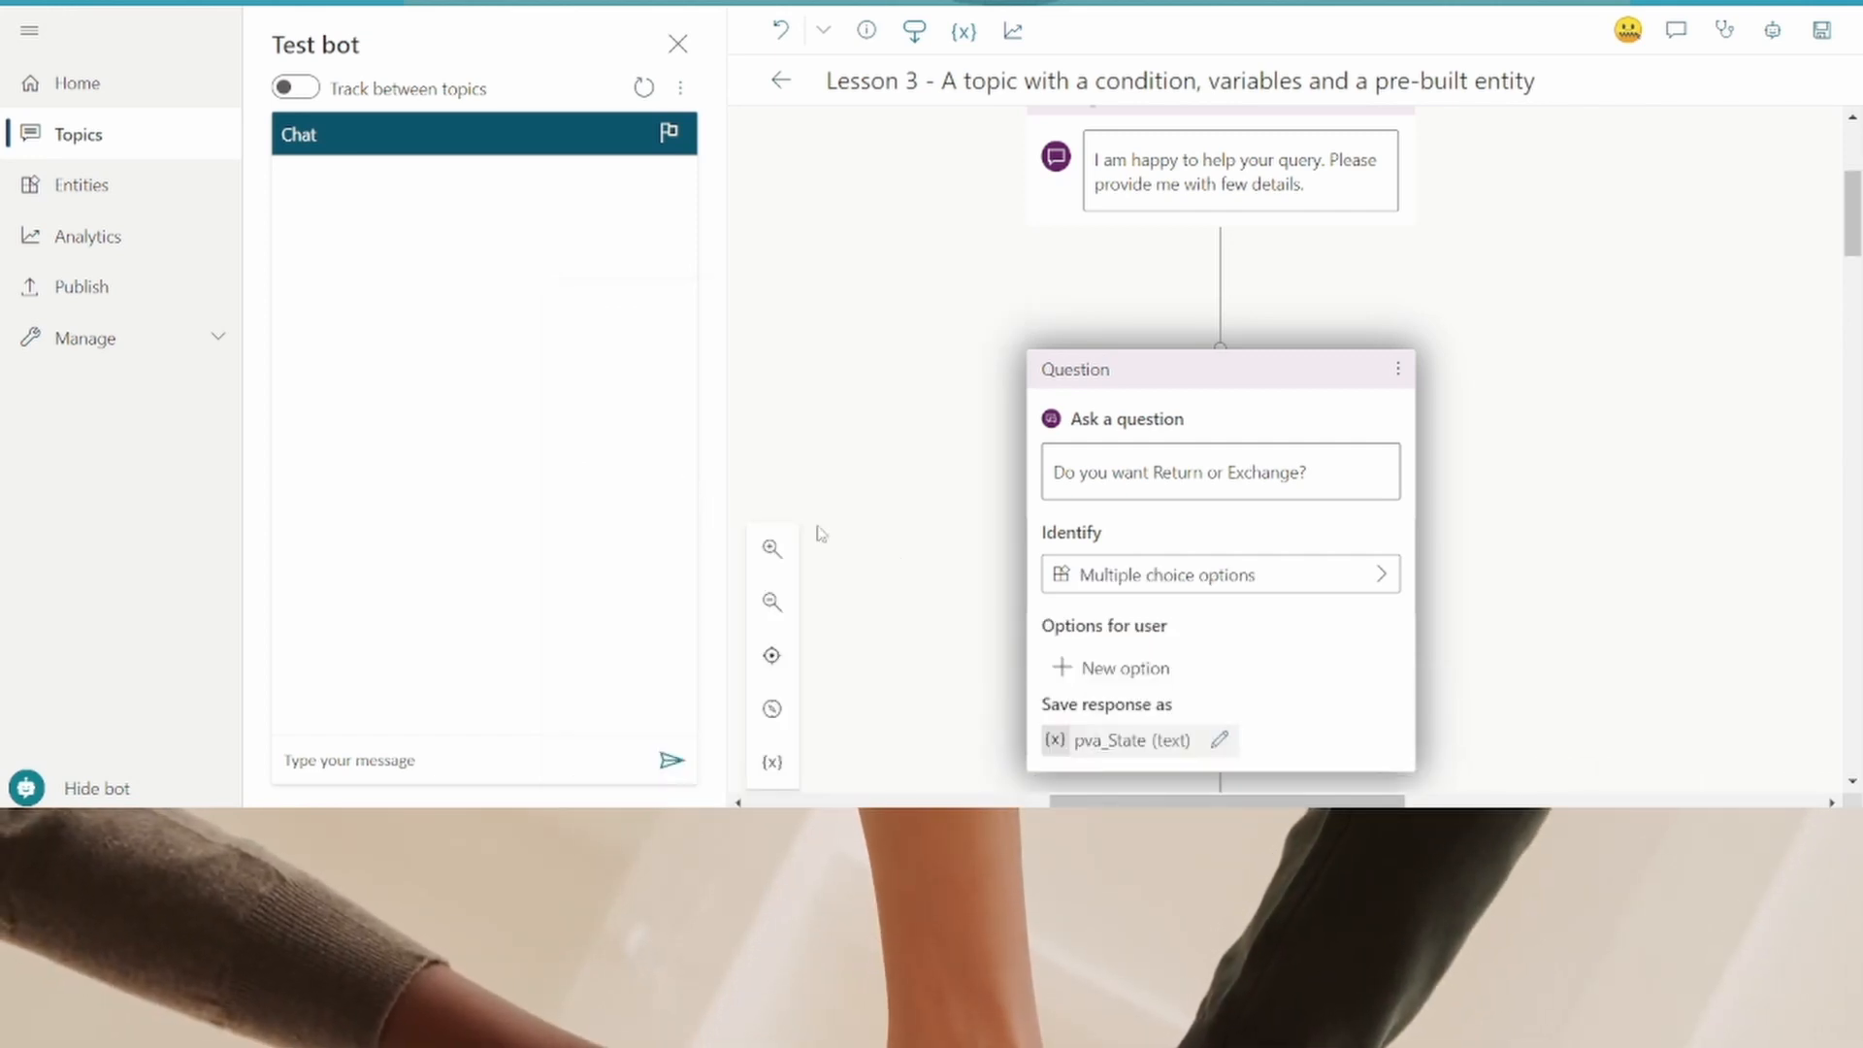
# - Add "Return" and "Exchange" as the user options for the return-or-exchange question
pyautogui.scroll(-1, 1218, 655)
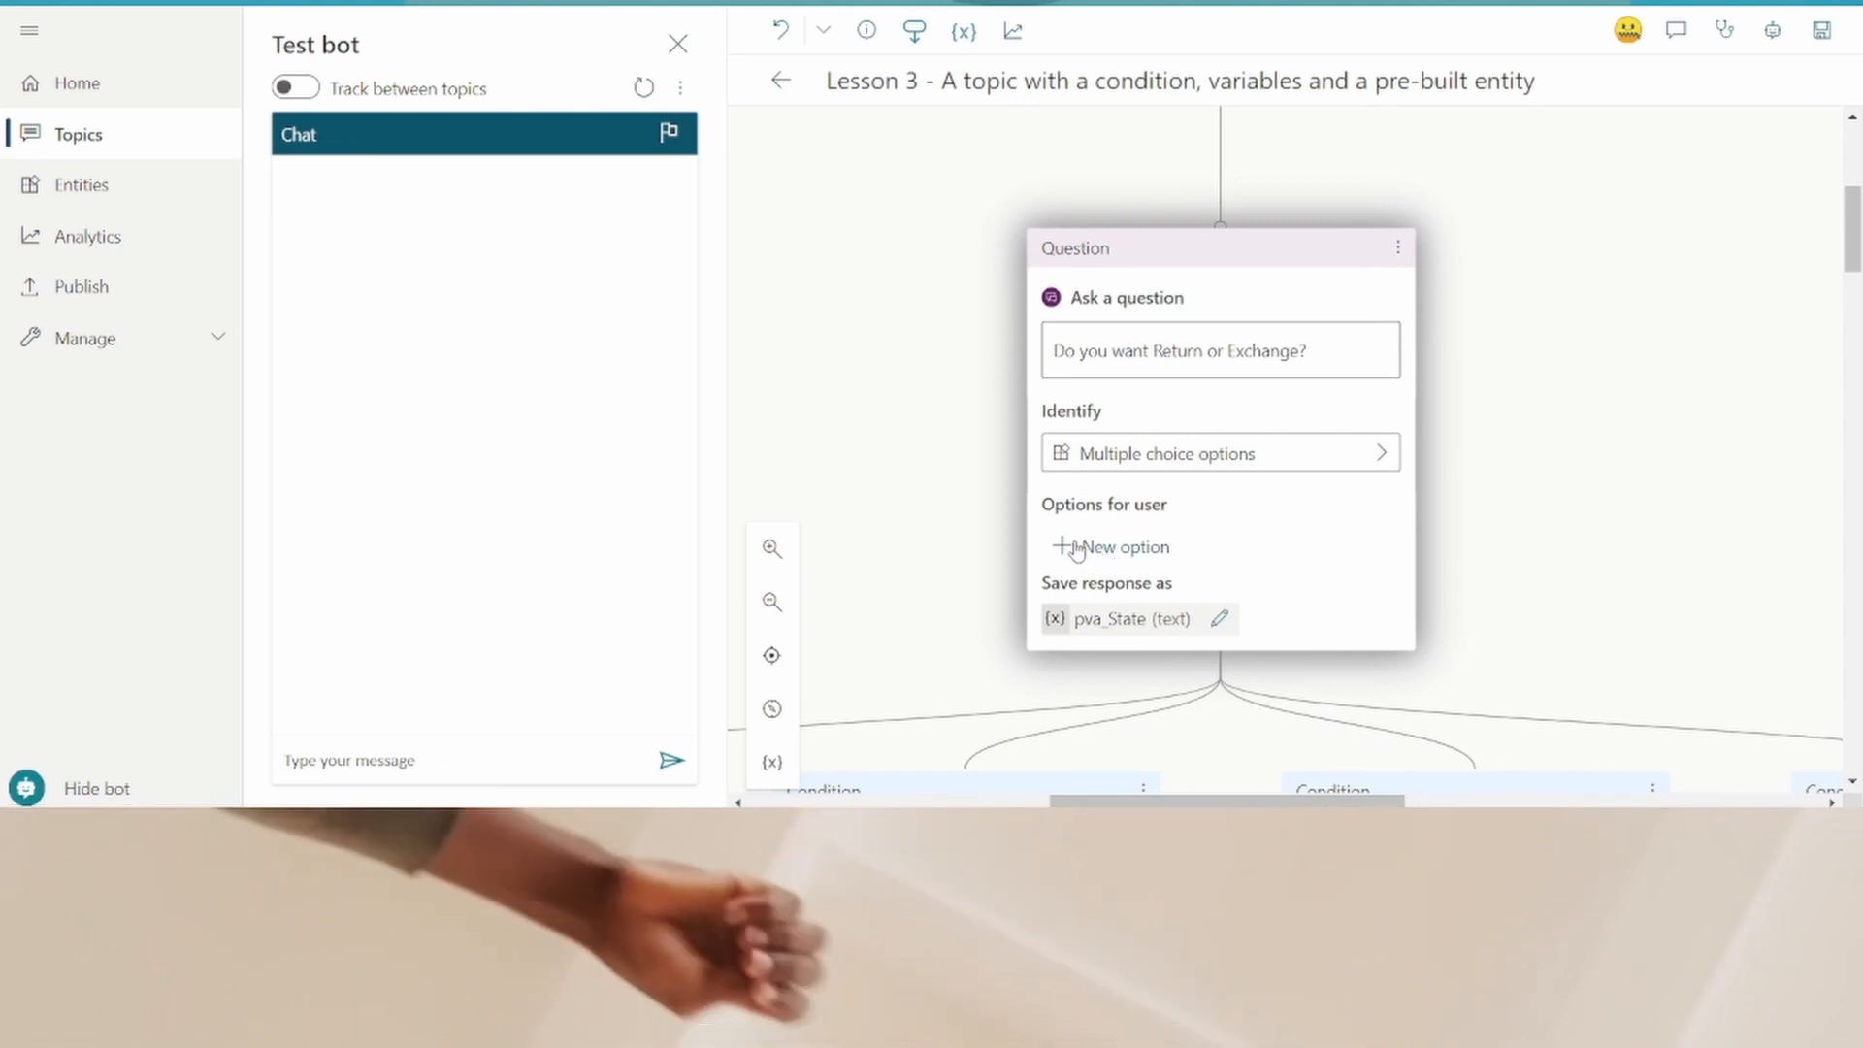
pyautogui.click(1074, 547)
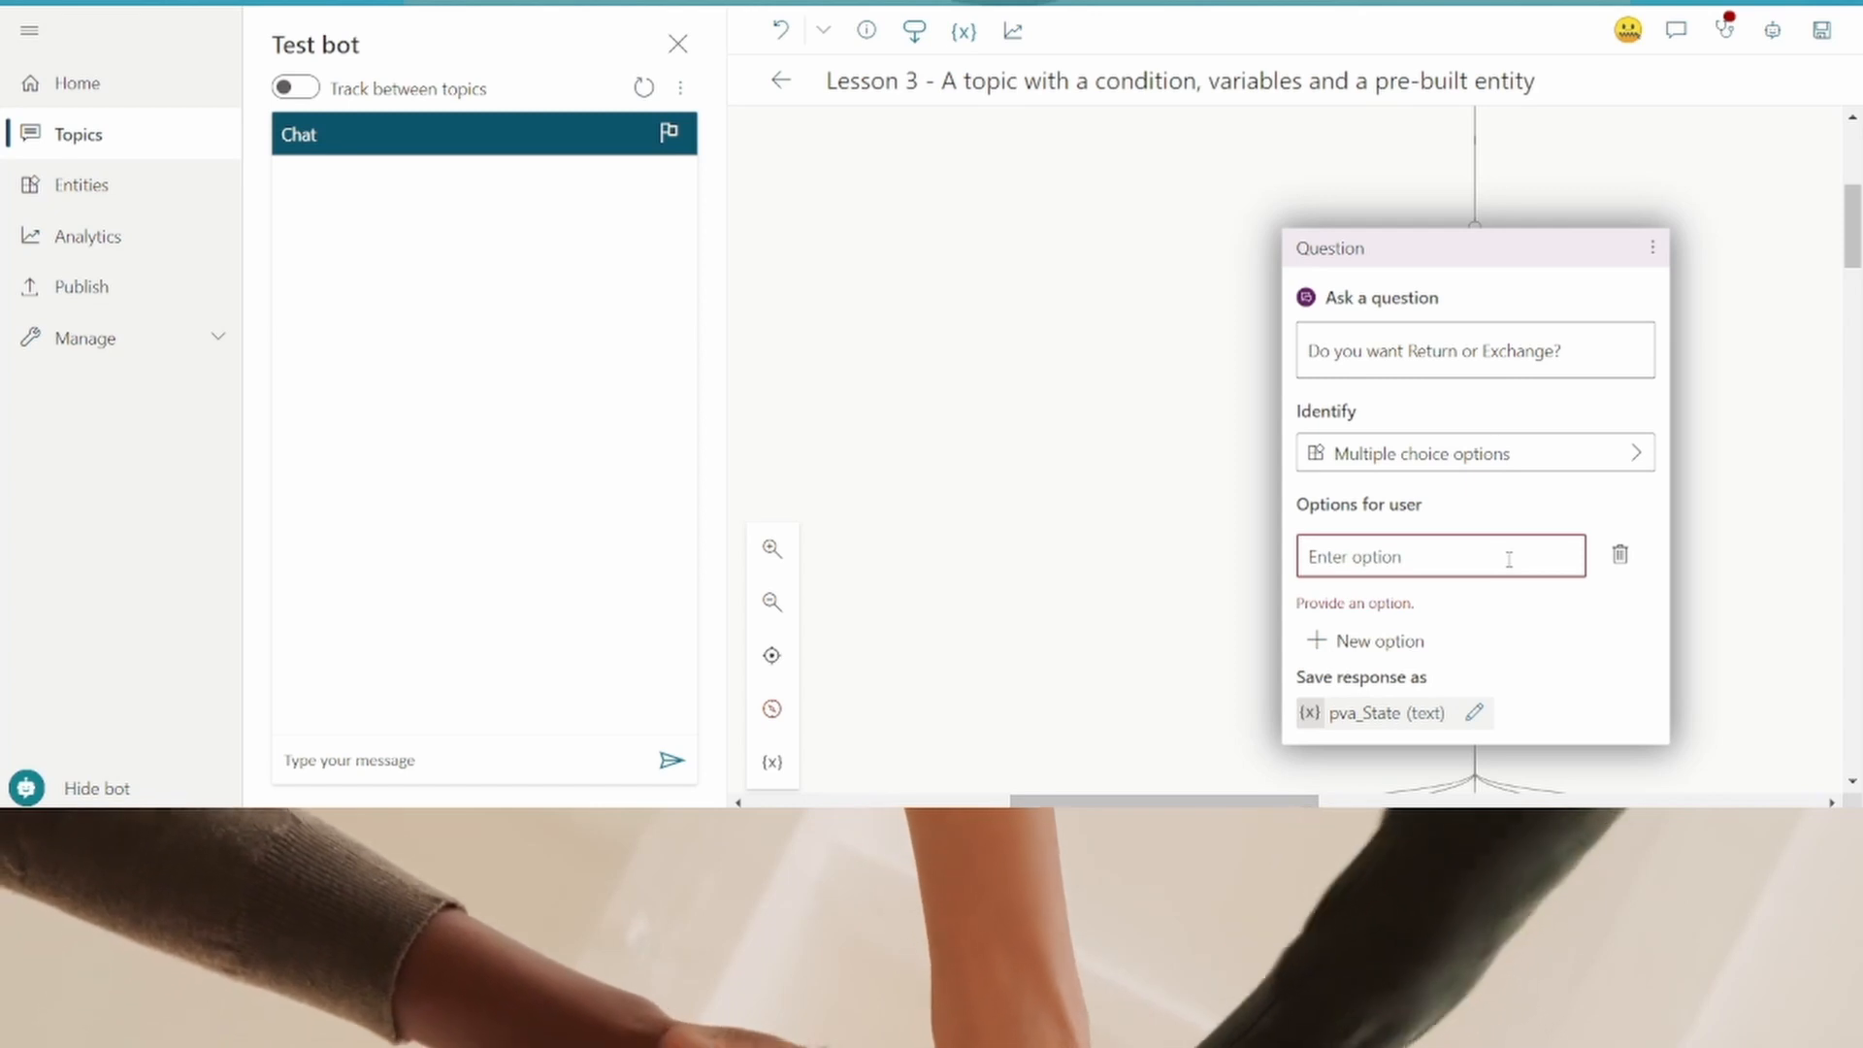
pyautogui.click(1508, 560)
pyautogui.write('Return')
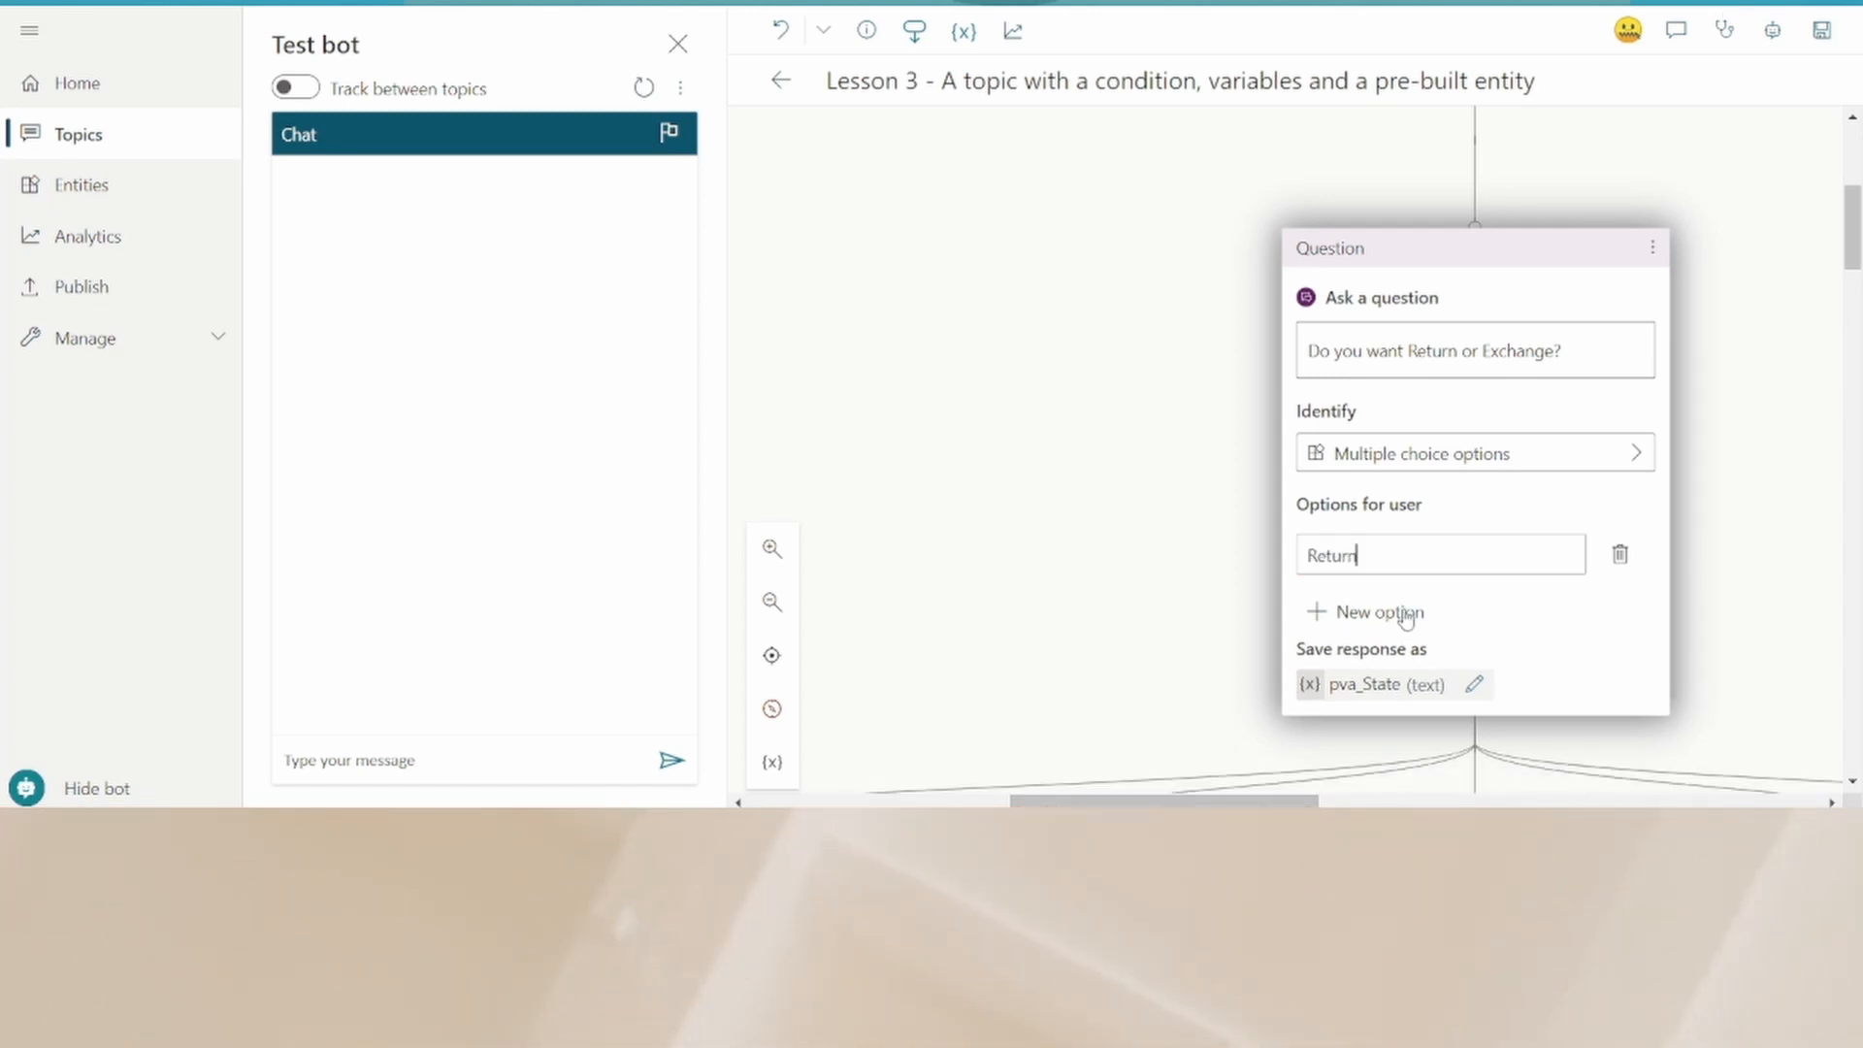
pyautogui.click(1405, 612)
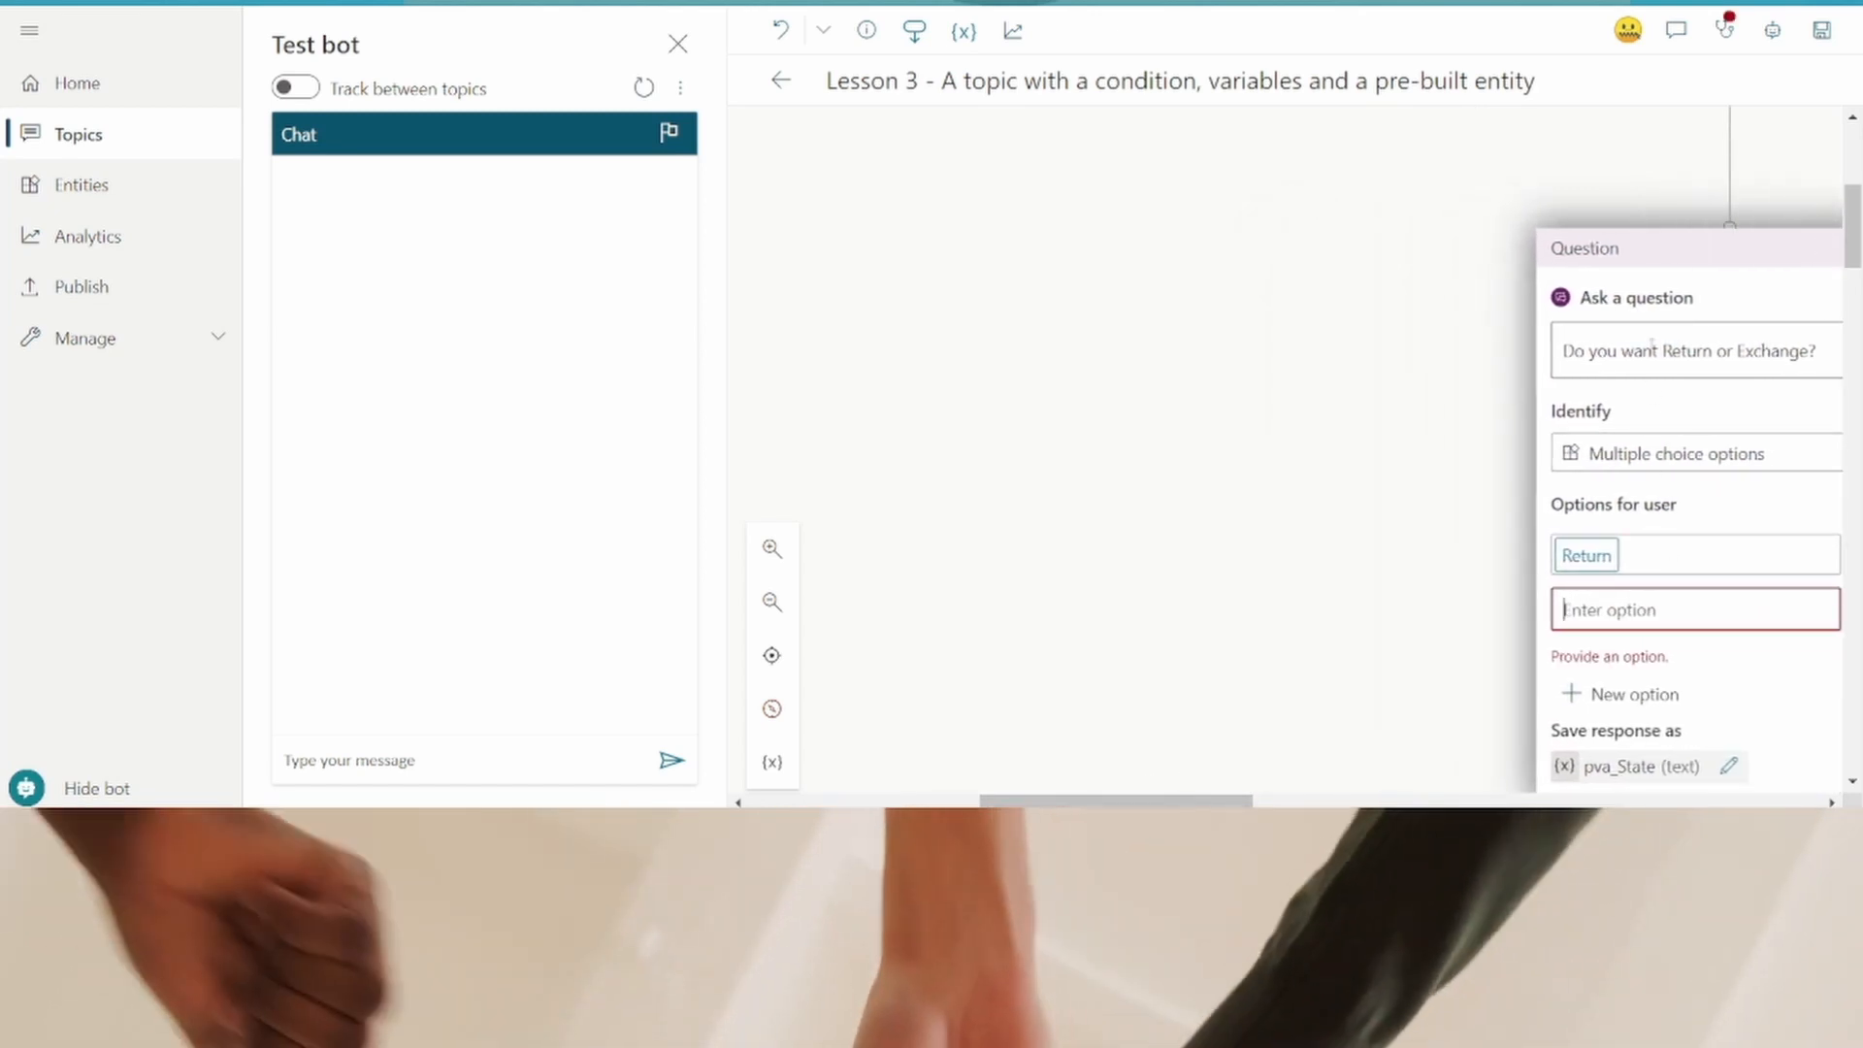
pyautogui.doubleClick(1664, 255)
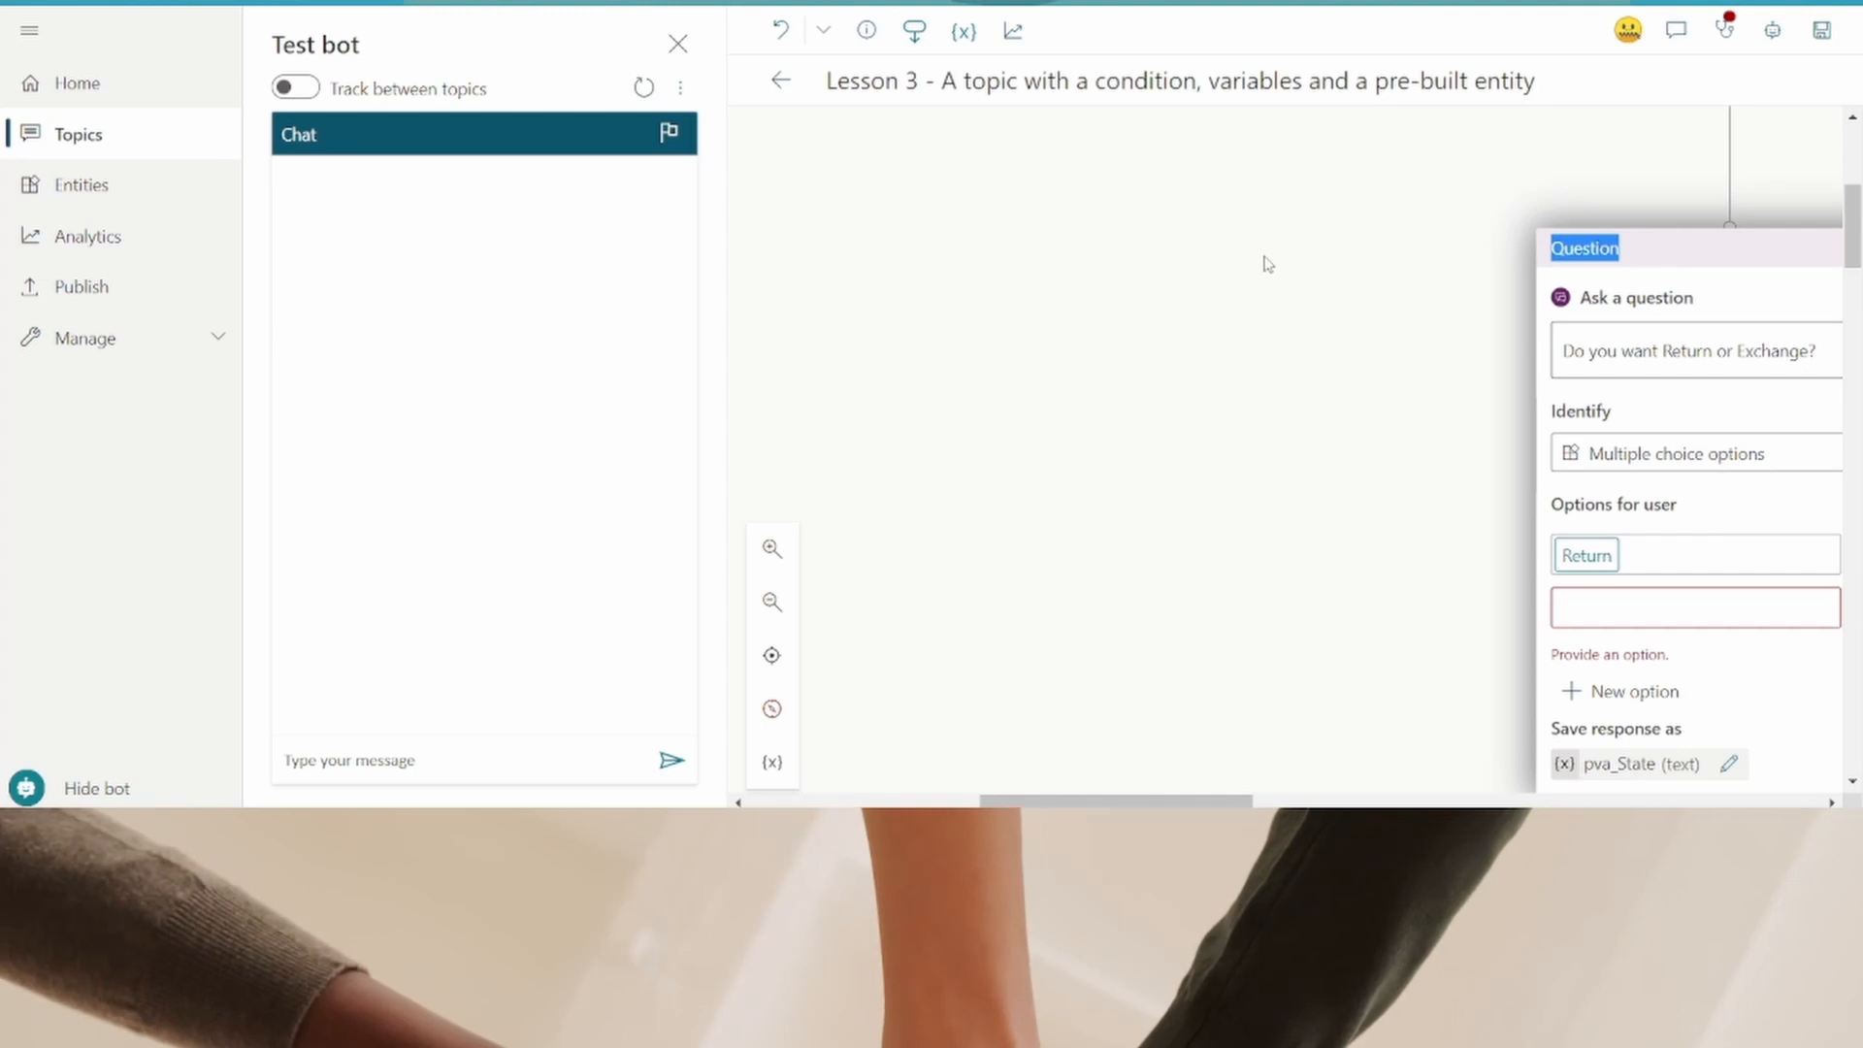
pyautogui.click(1662, 560)
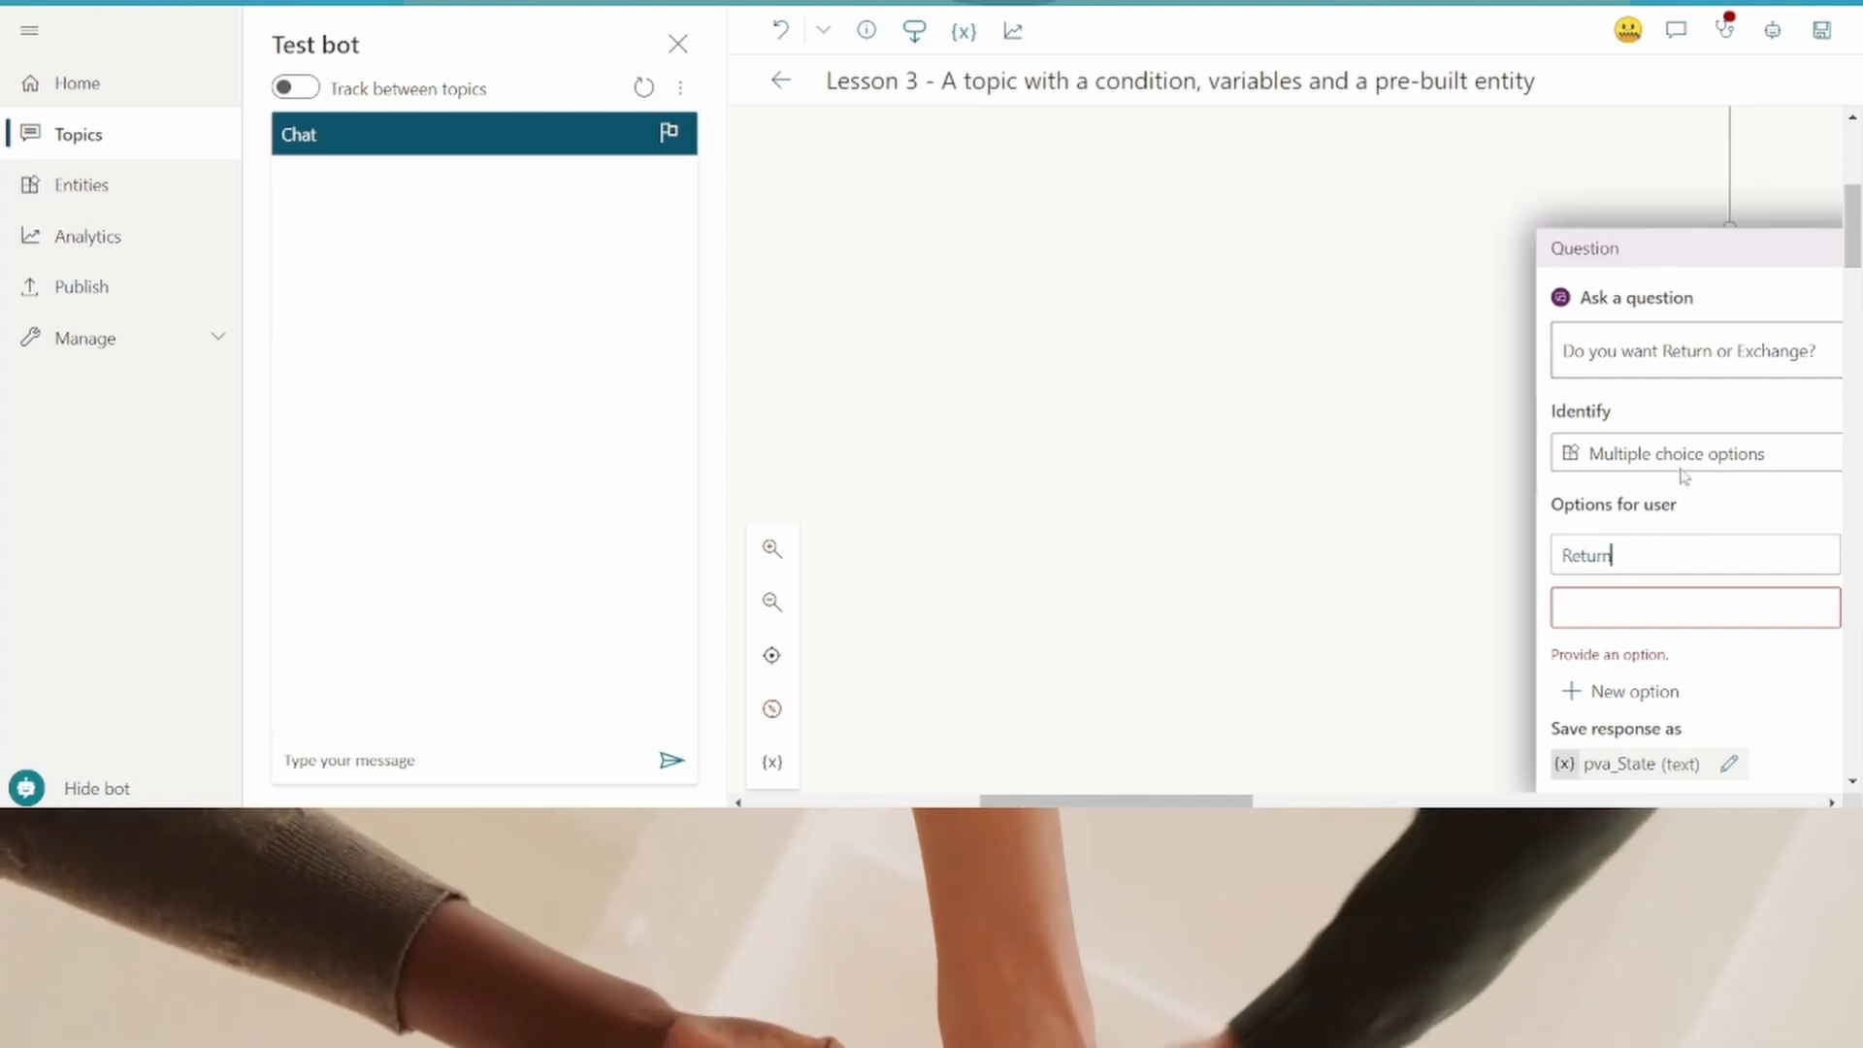
pyautogui.click(1683, 453)
pyautogui.click(1694, 555)
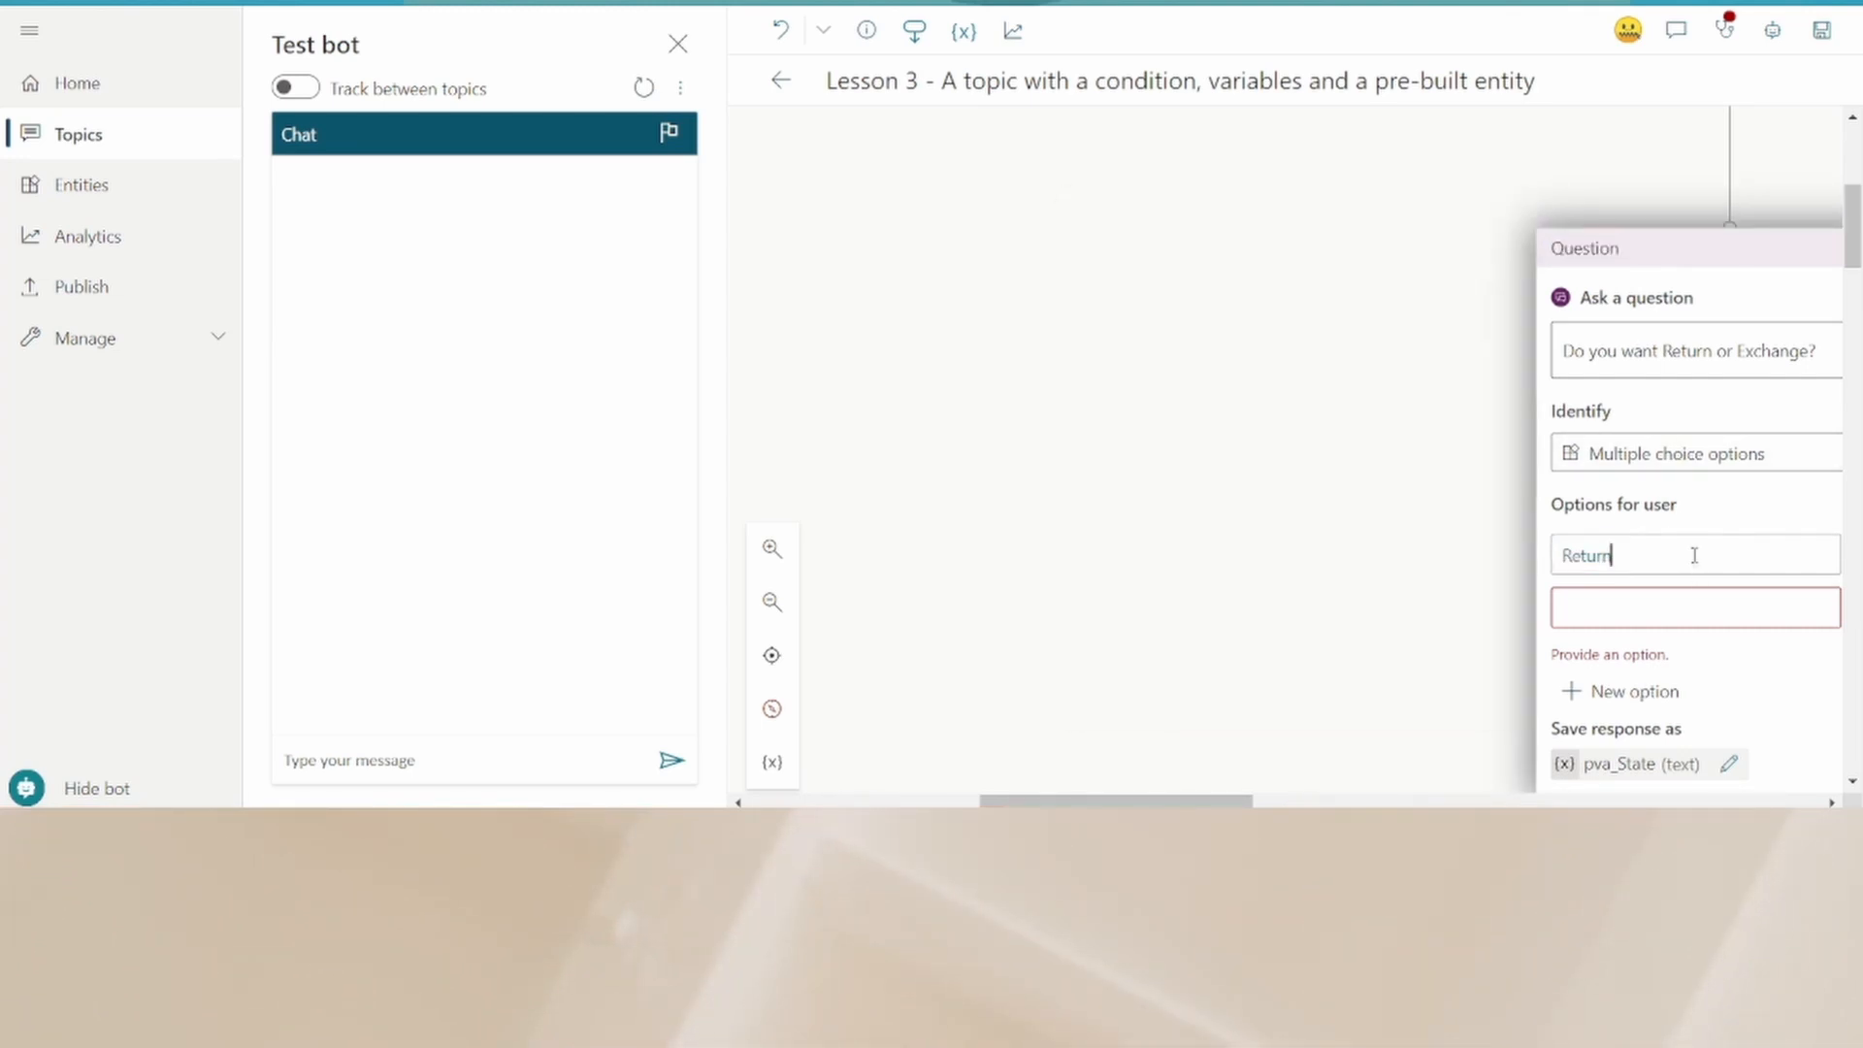
pyautogui.write('E')
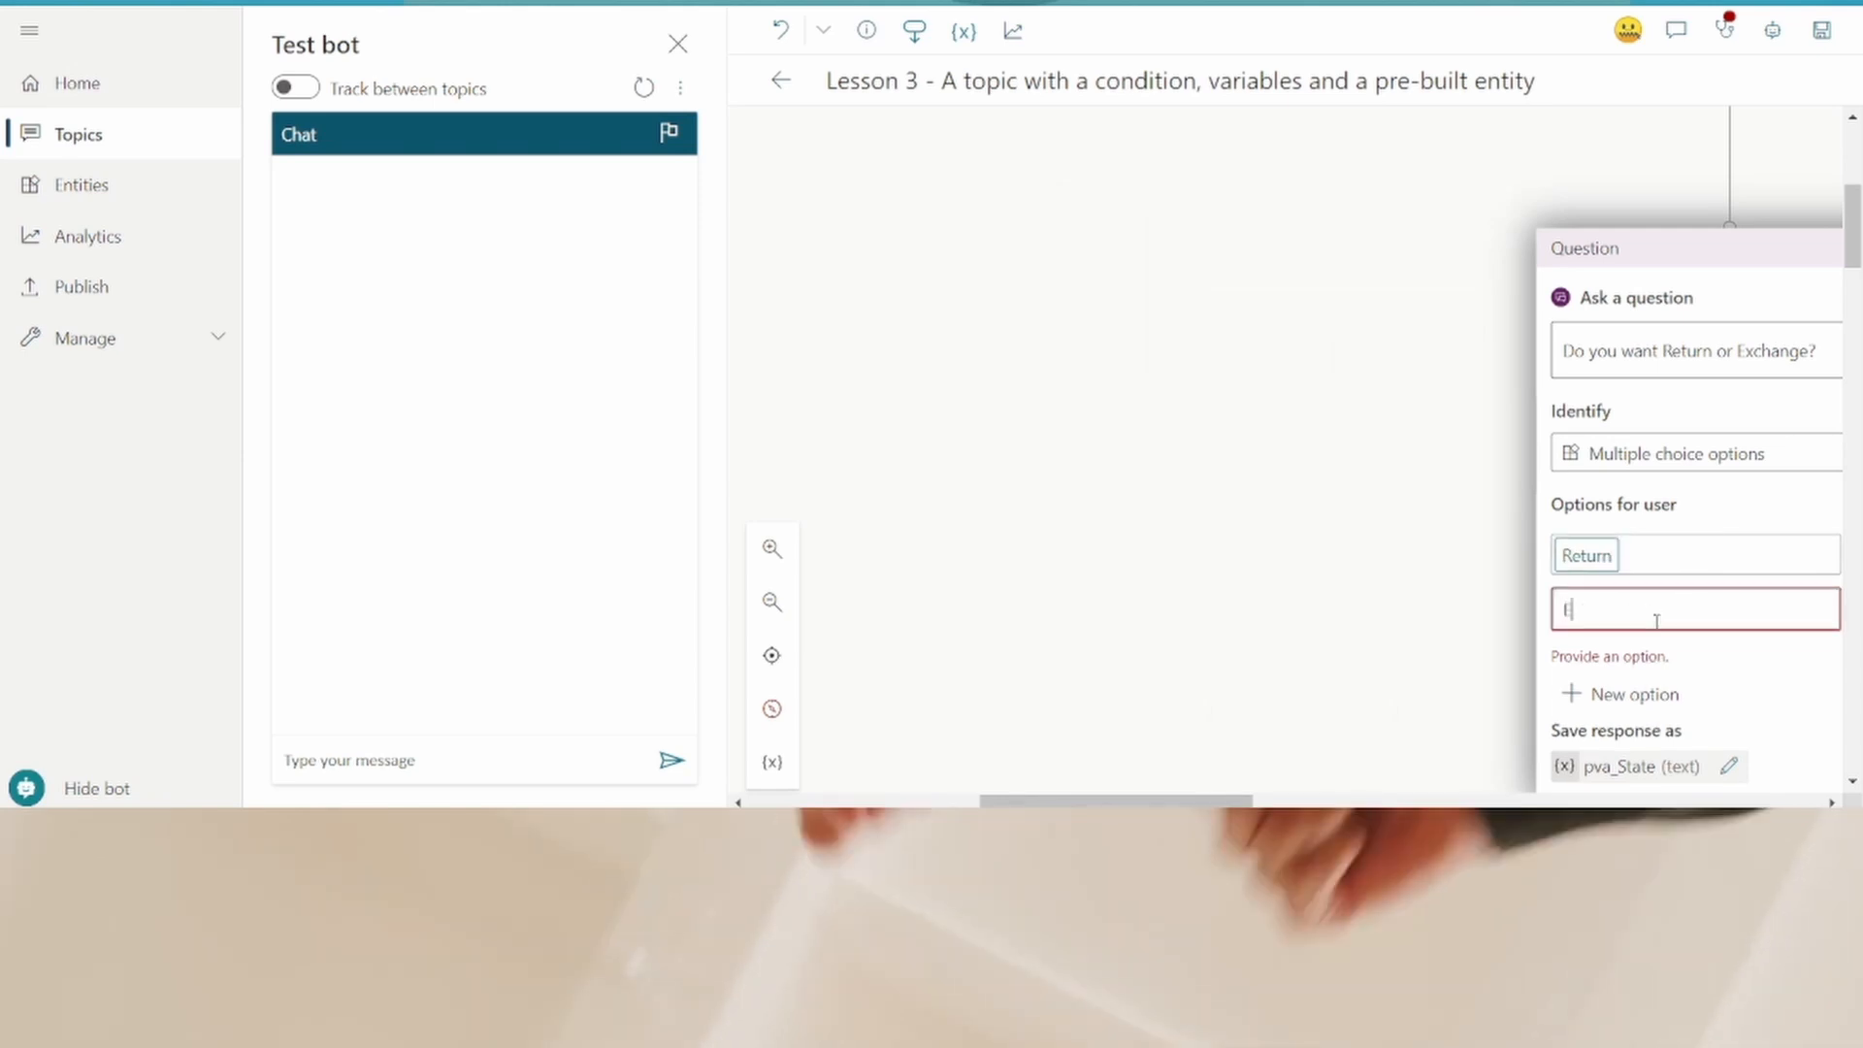
pyautogui.write('xchange')
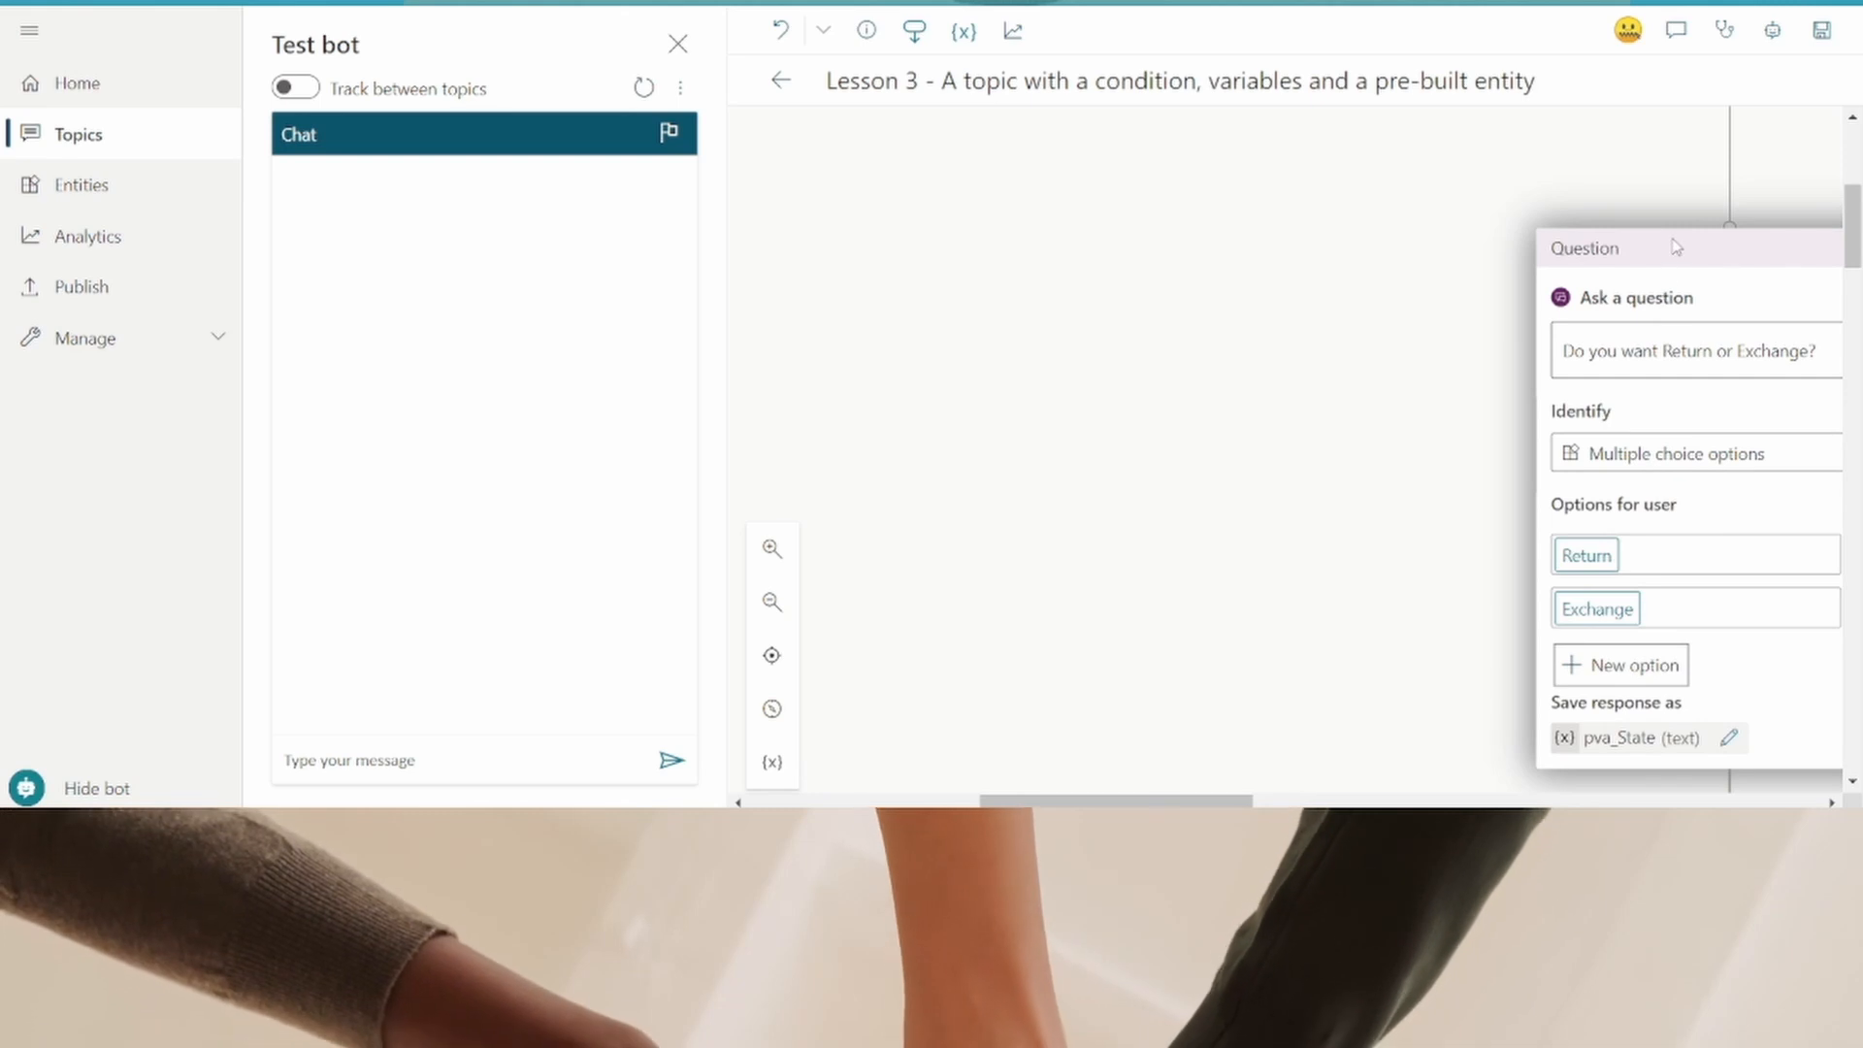
# - Add a message under the Return branch saying a pick up person will contact the user and money returns in 3 working days
pyautogui.scroll(-3, 1128, 800)
pyautogui.moveTo(1128, 802); pyautogui.dragTo(1260, 804)
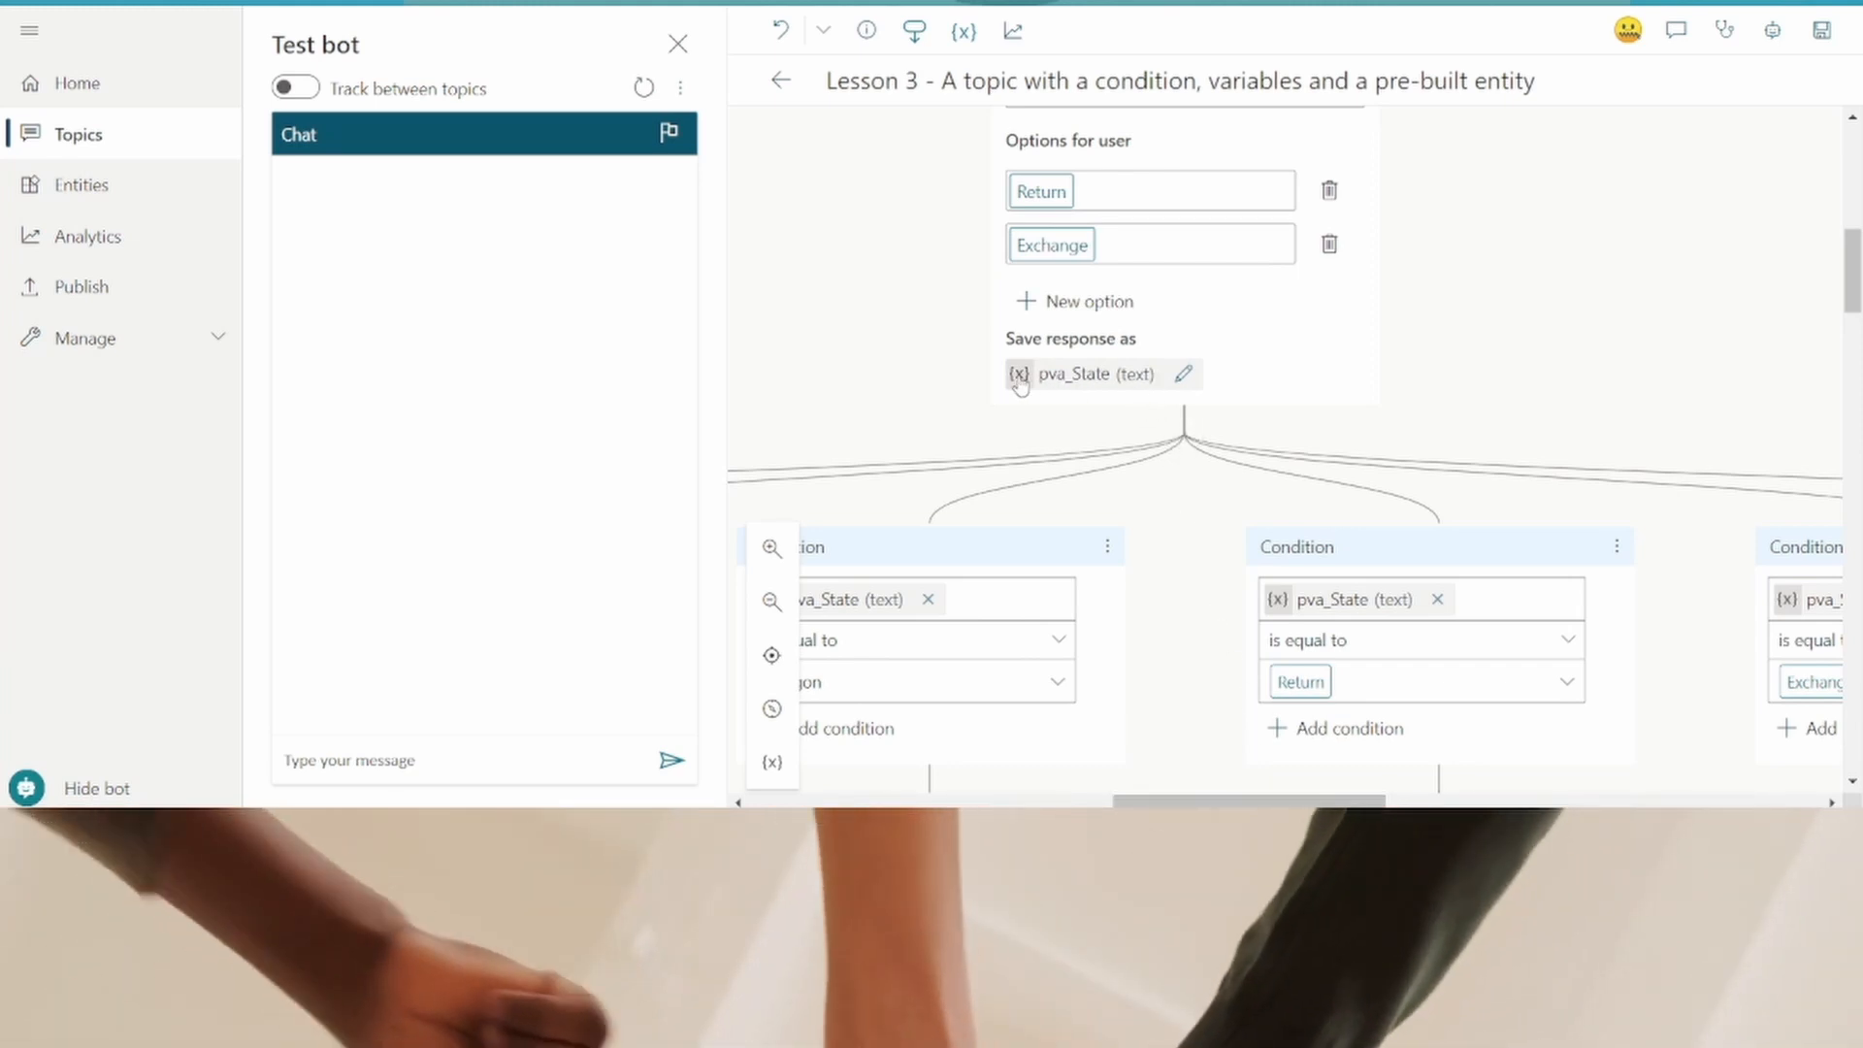
pyautogui.click(1150, 385)
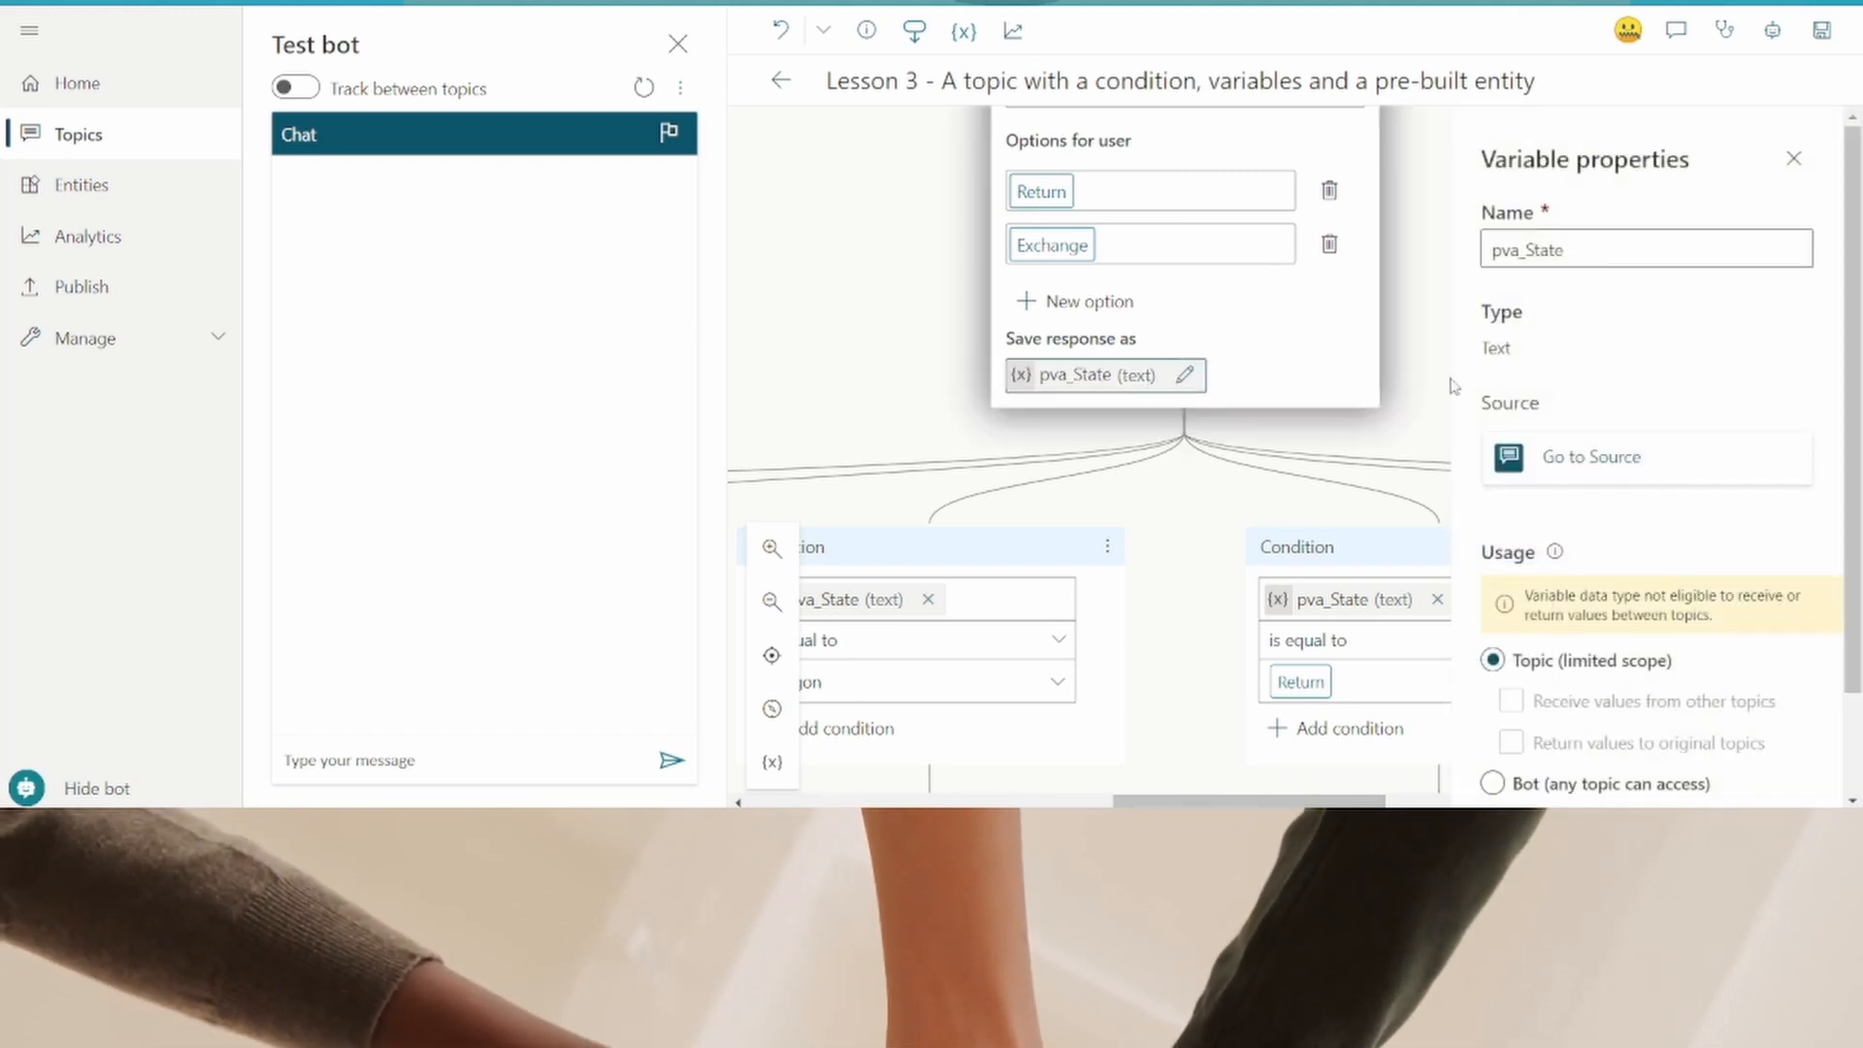
pyautogui.scroll(-2, 1614, 383)
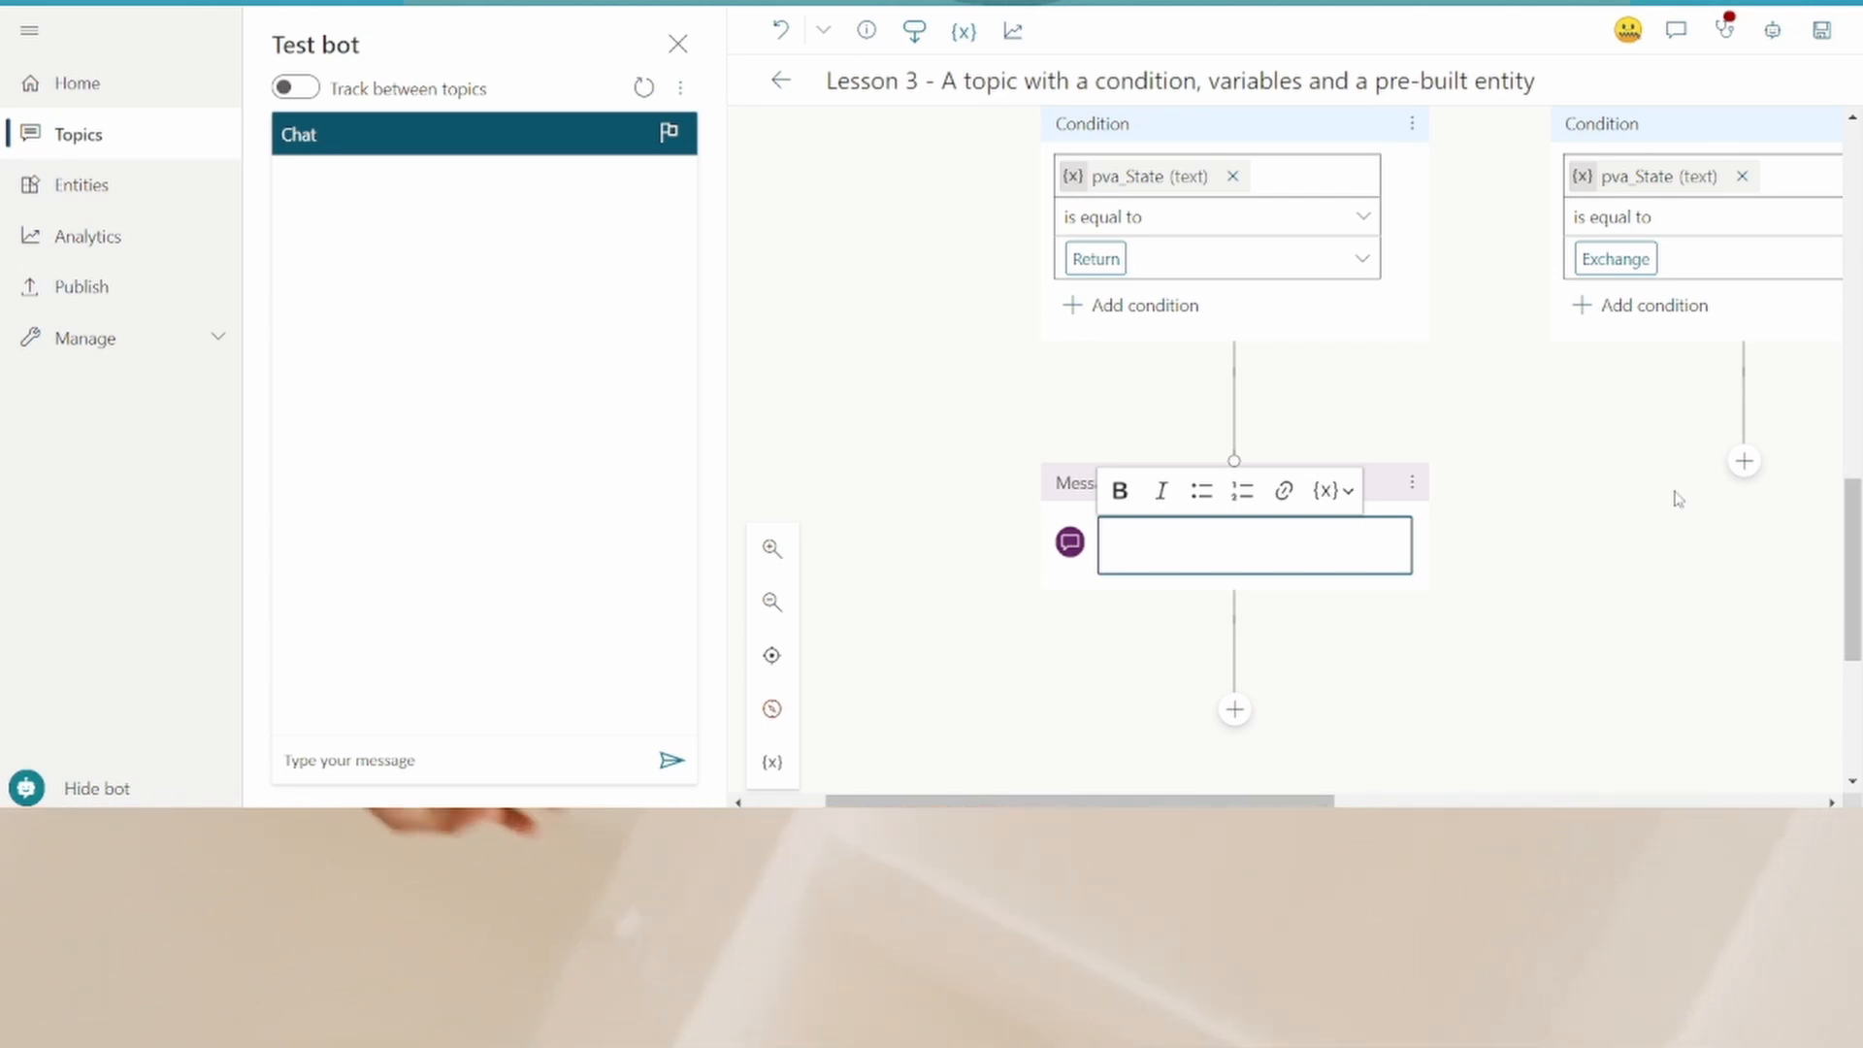
pyautogui.write('Thanks for reaching out to us. Our pick up person will contact you sho')
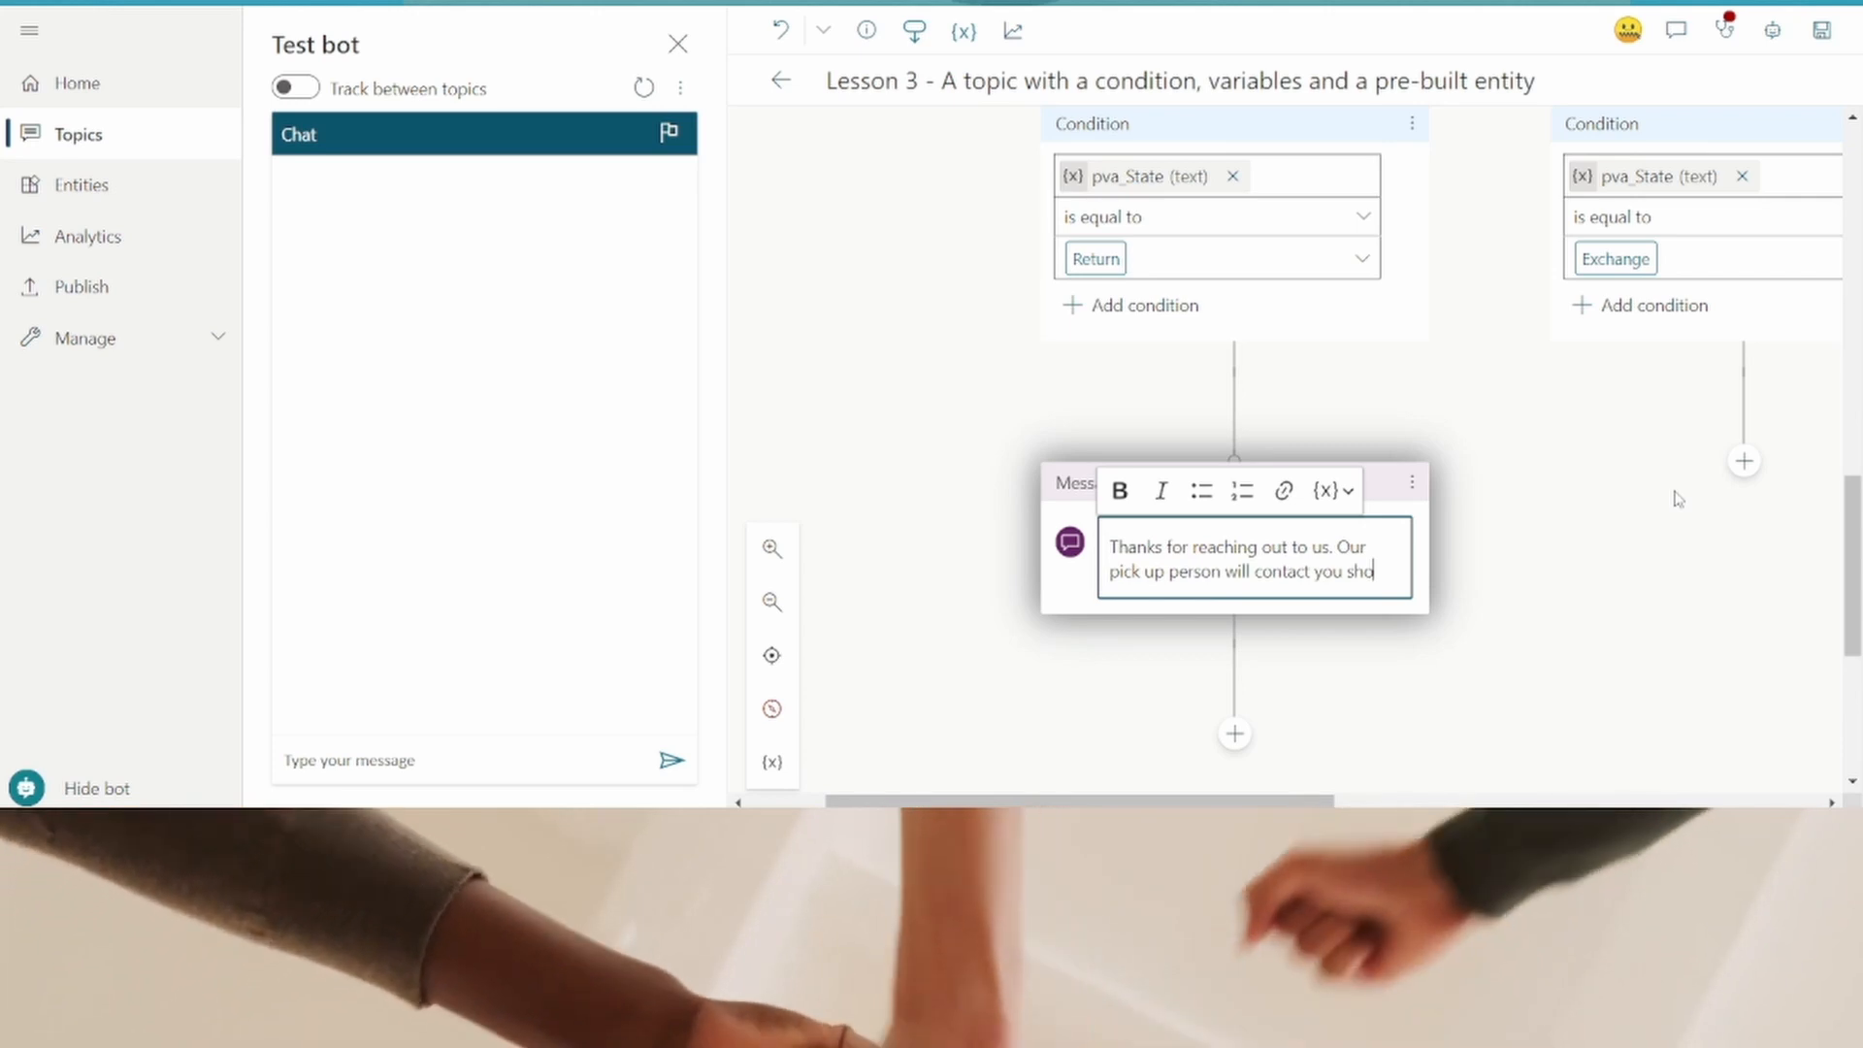
pyautogui.write('rtly and your money will be returned to your account in next 3 working days.')
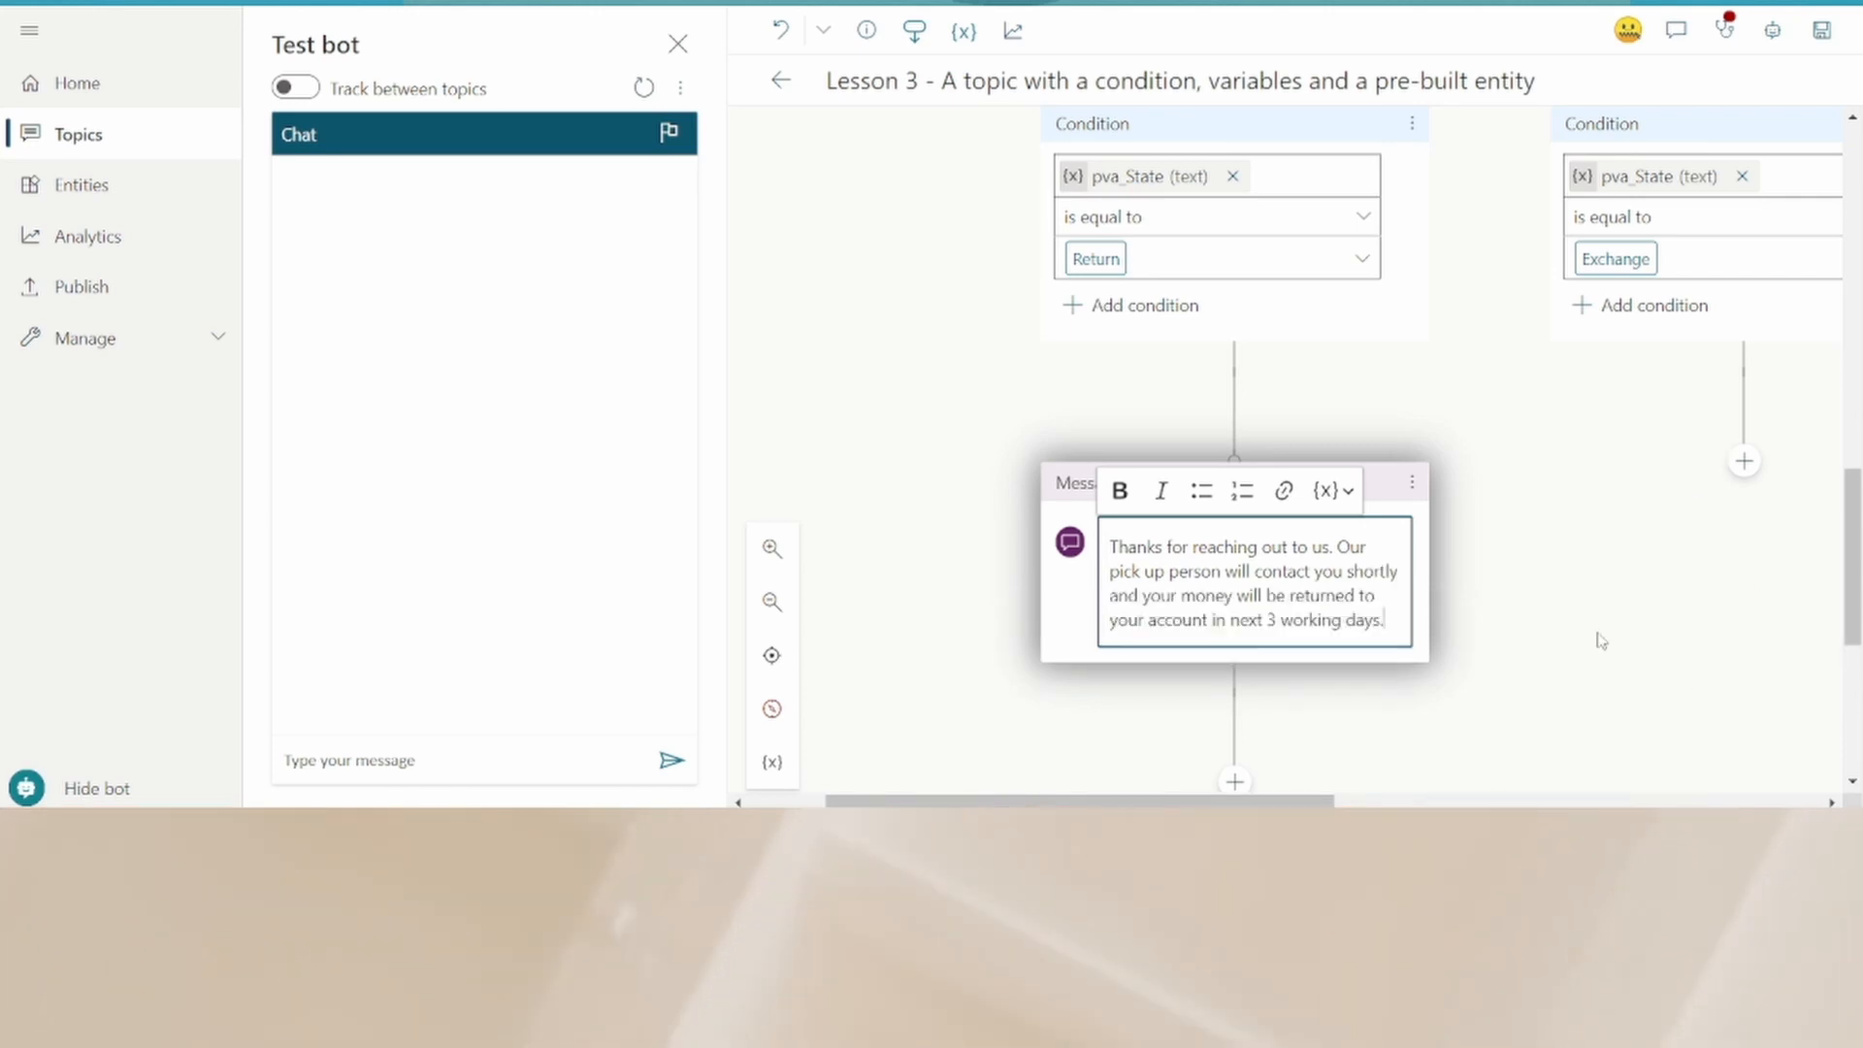
# - Add a question under the Exchange branch asking whether the user wants the same product with the same size and colour
pyautogui.scroll(-3, 1601, 640)
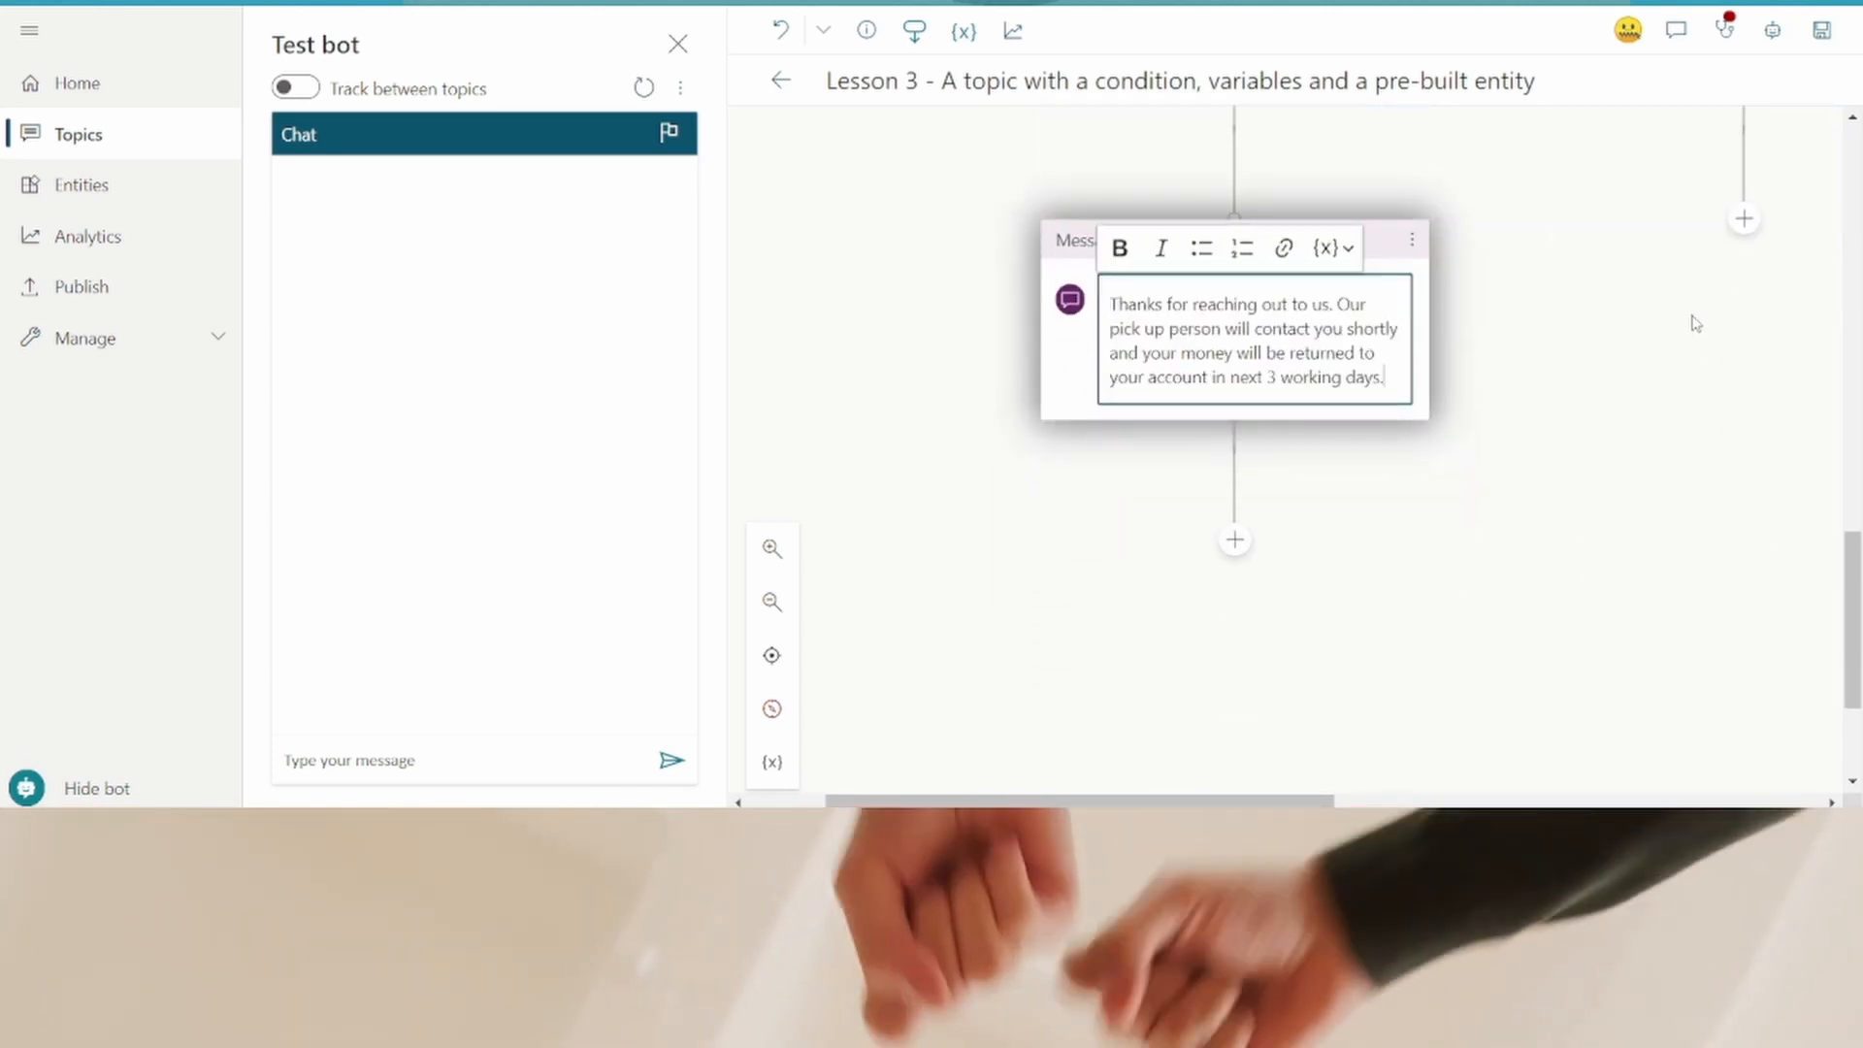
pyautogui.moveTo(1304, 802); pyautogui.dragTo(1403, 801)
pyautogui.click(1530, 220)
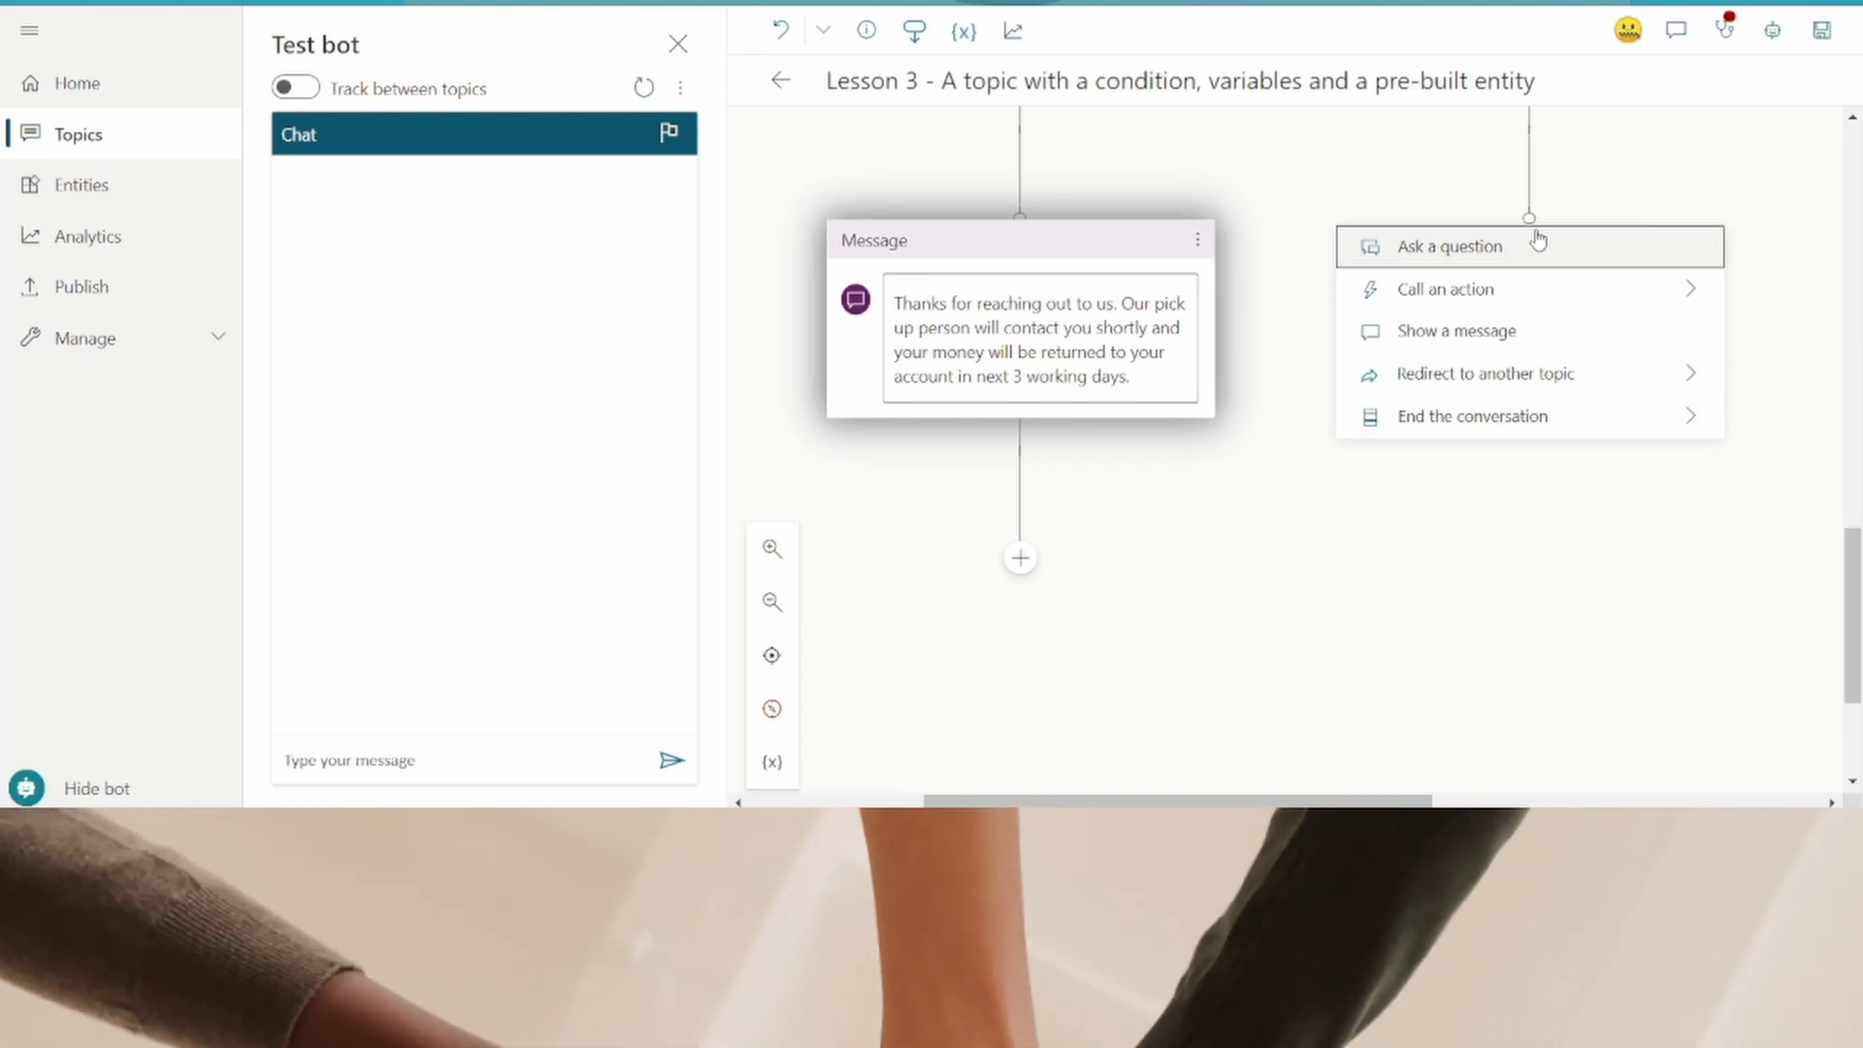
pyautogui.click(1538, 245)
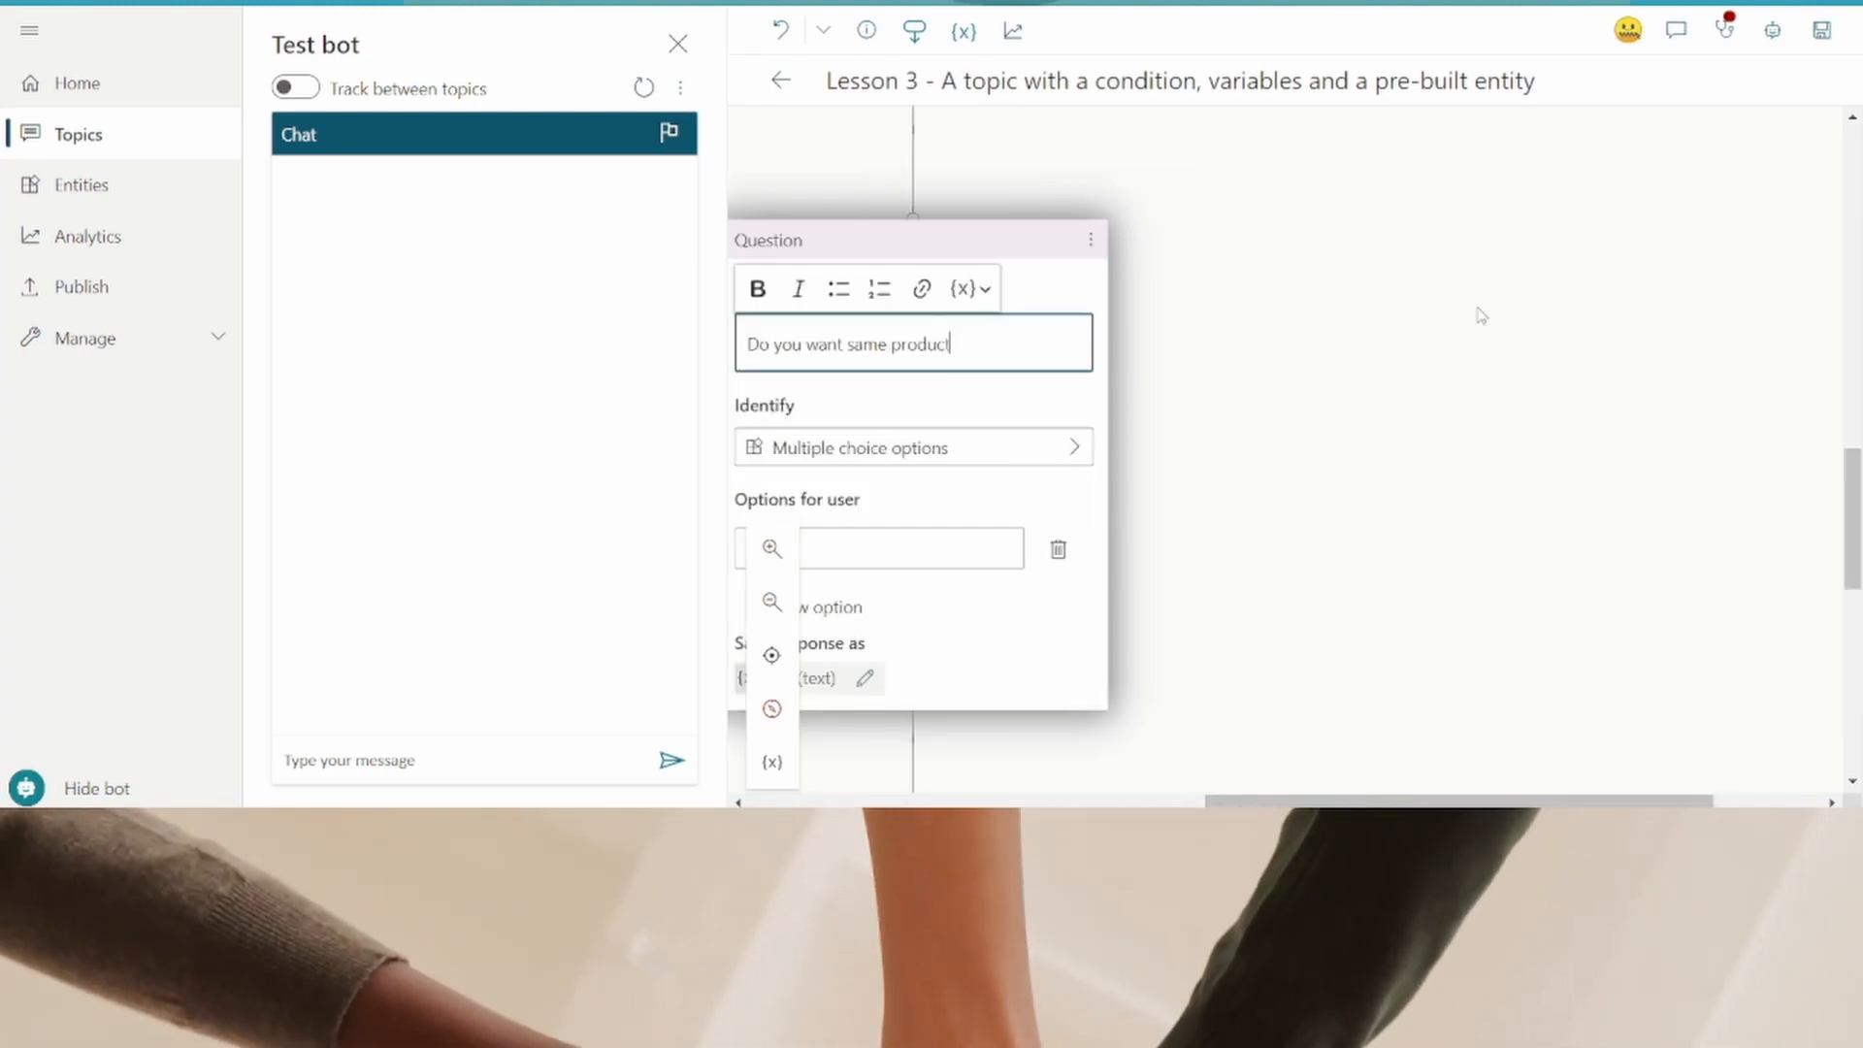
pyautogui.write('w')
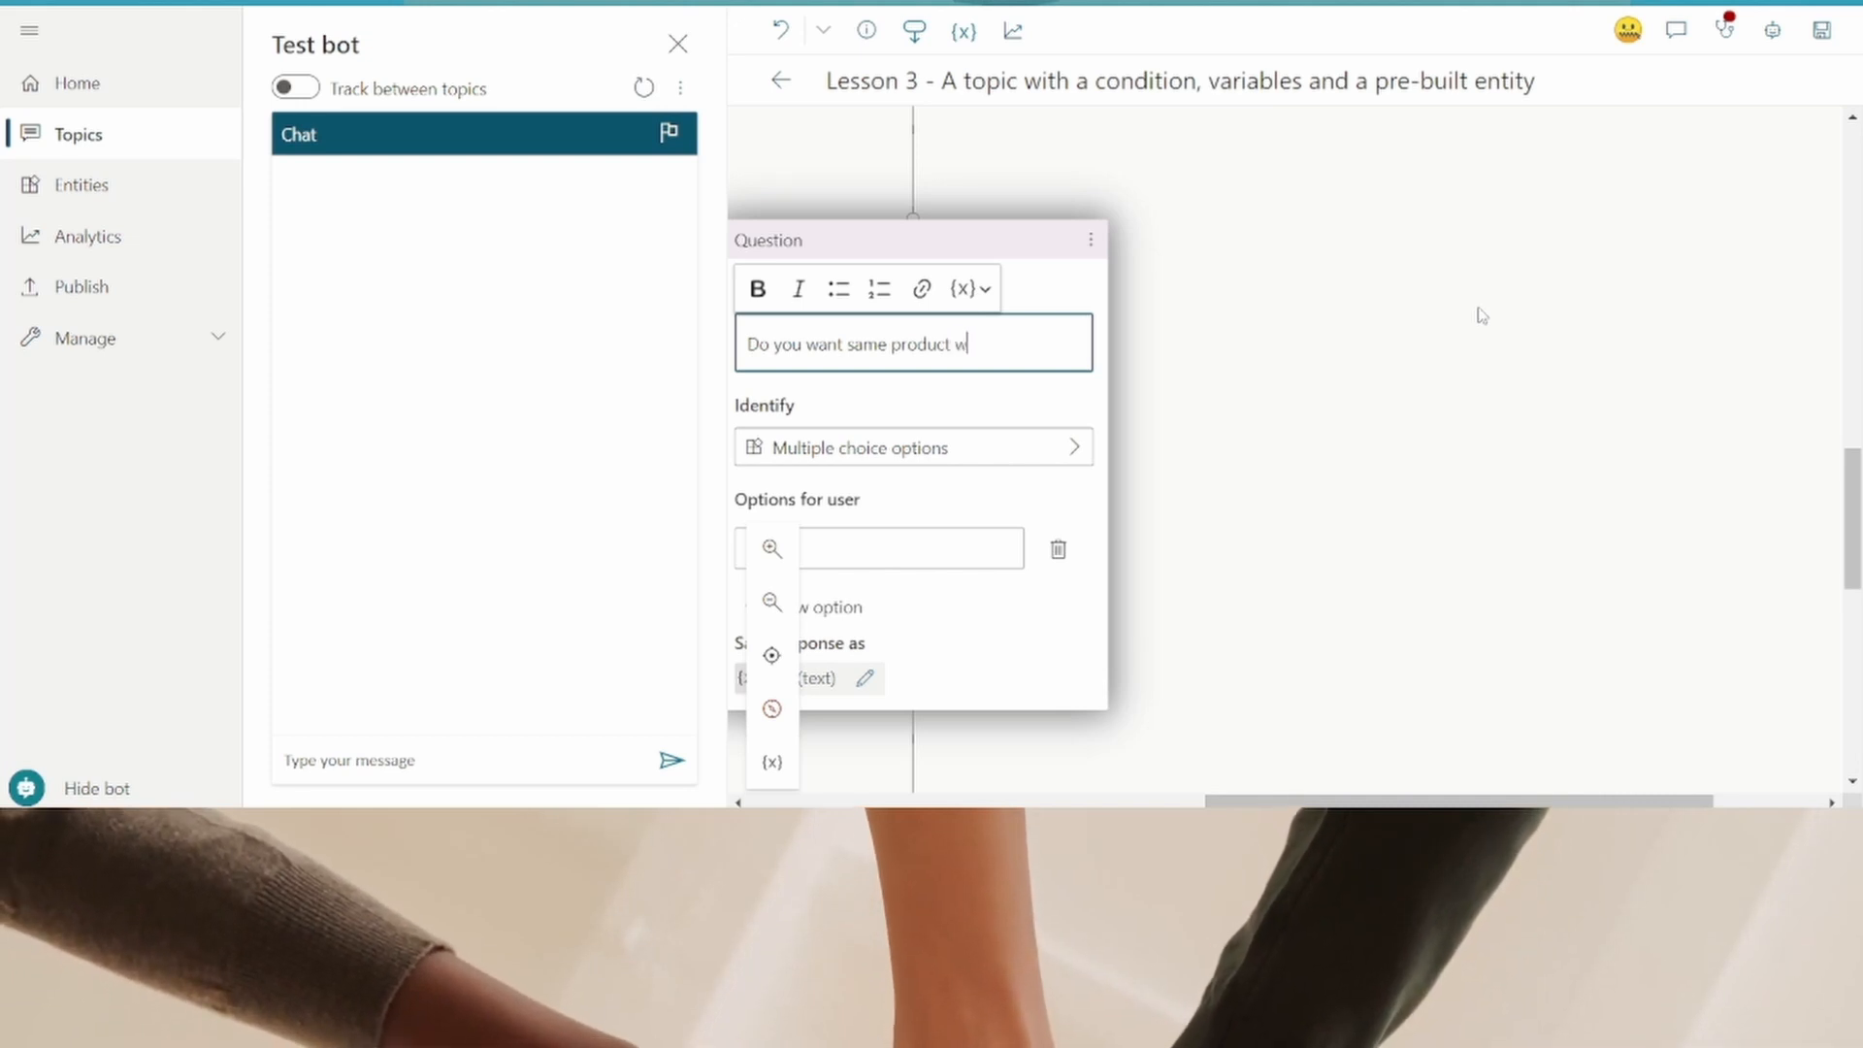
pyautogui.write('ith same size and c')
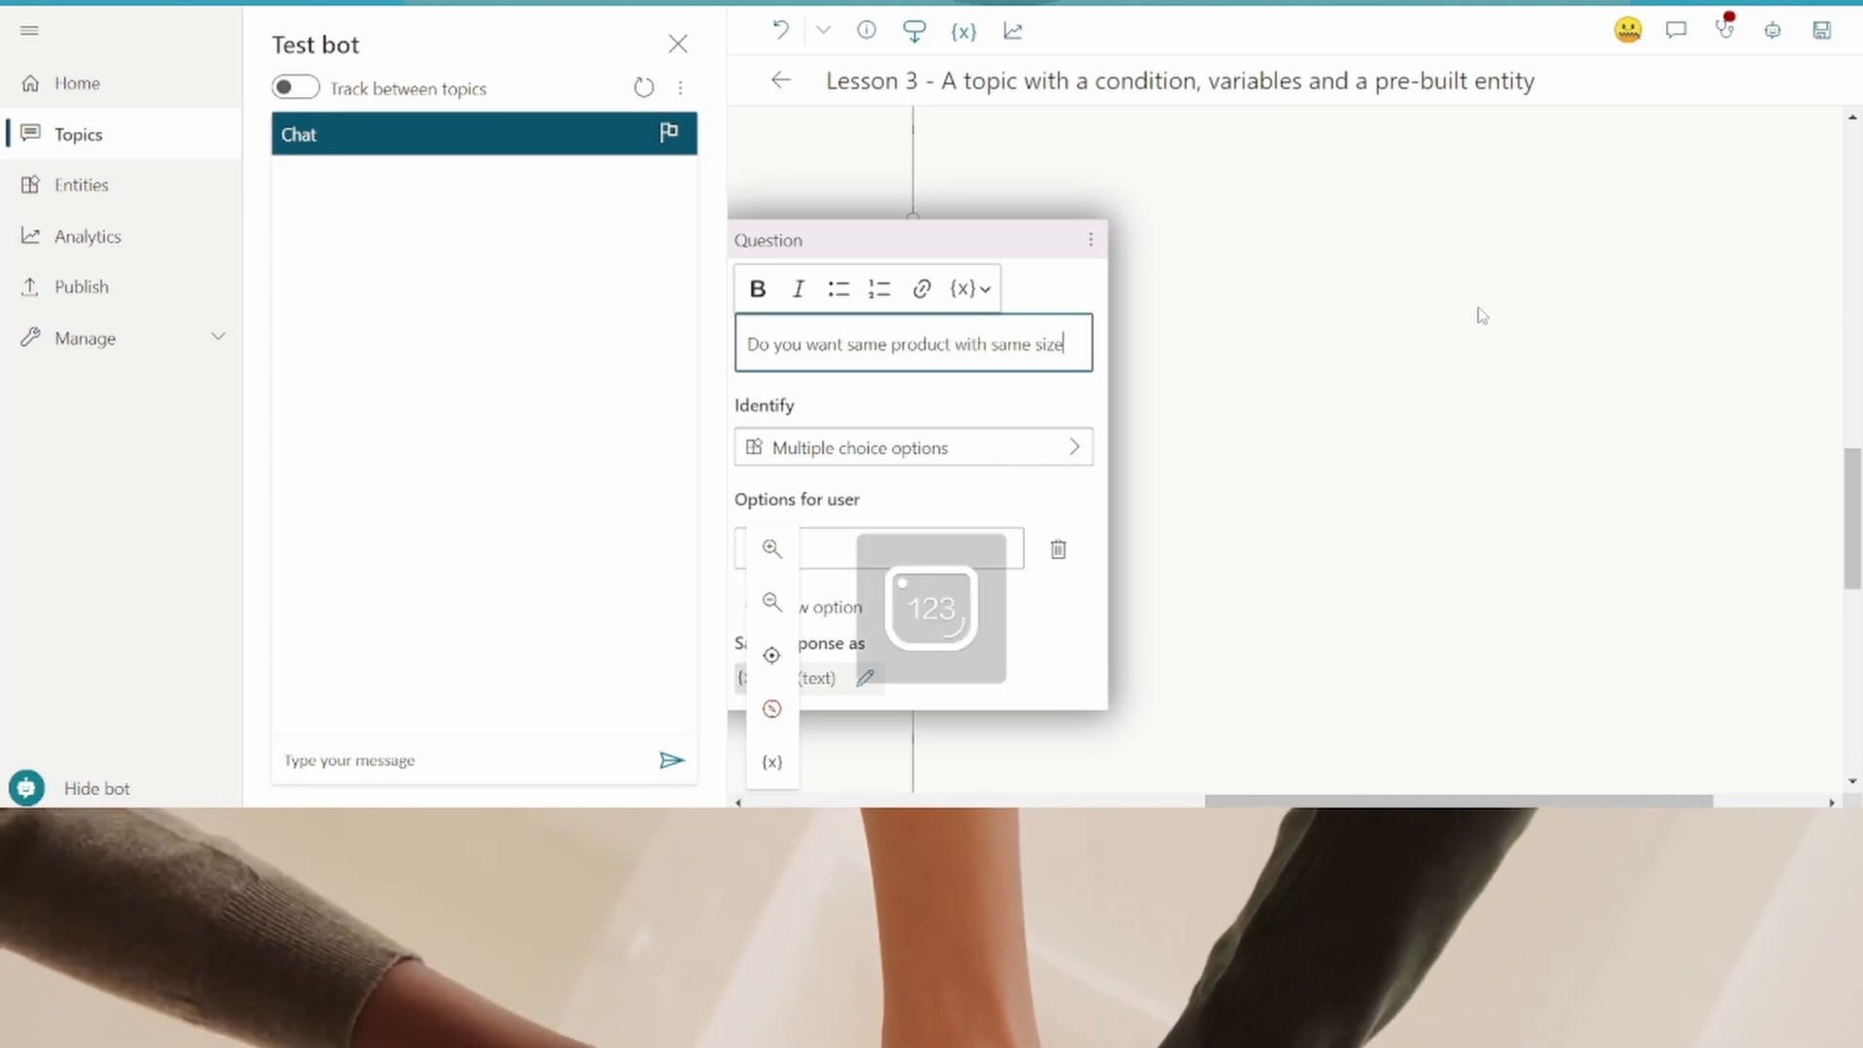
pyautogui.write('ol')
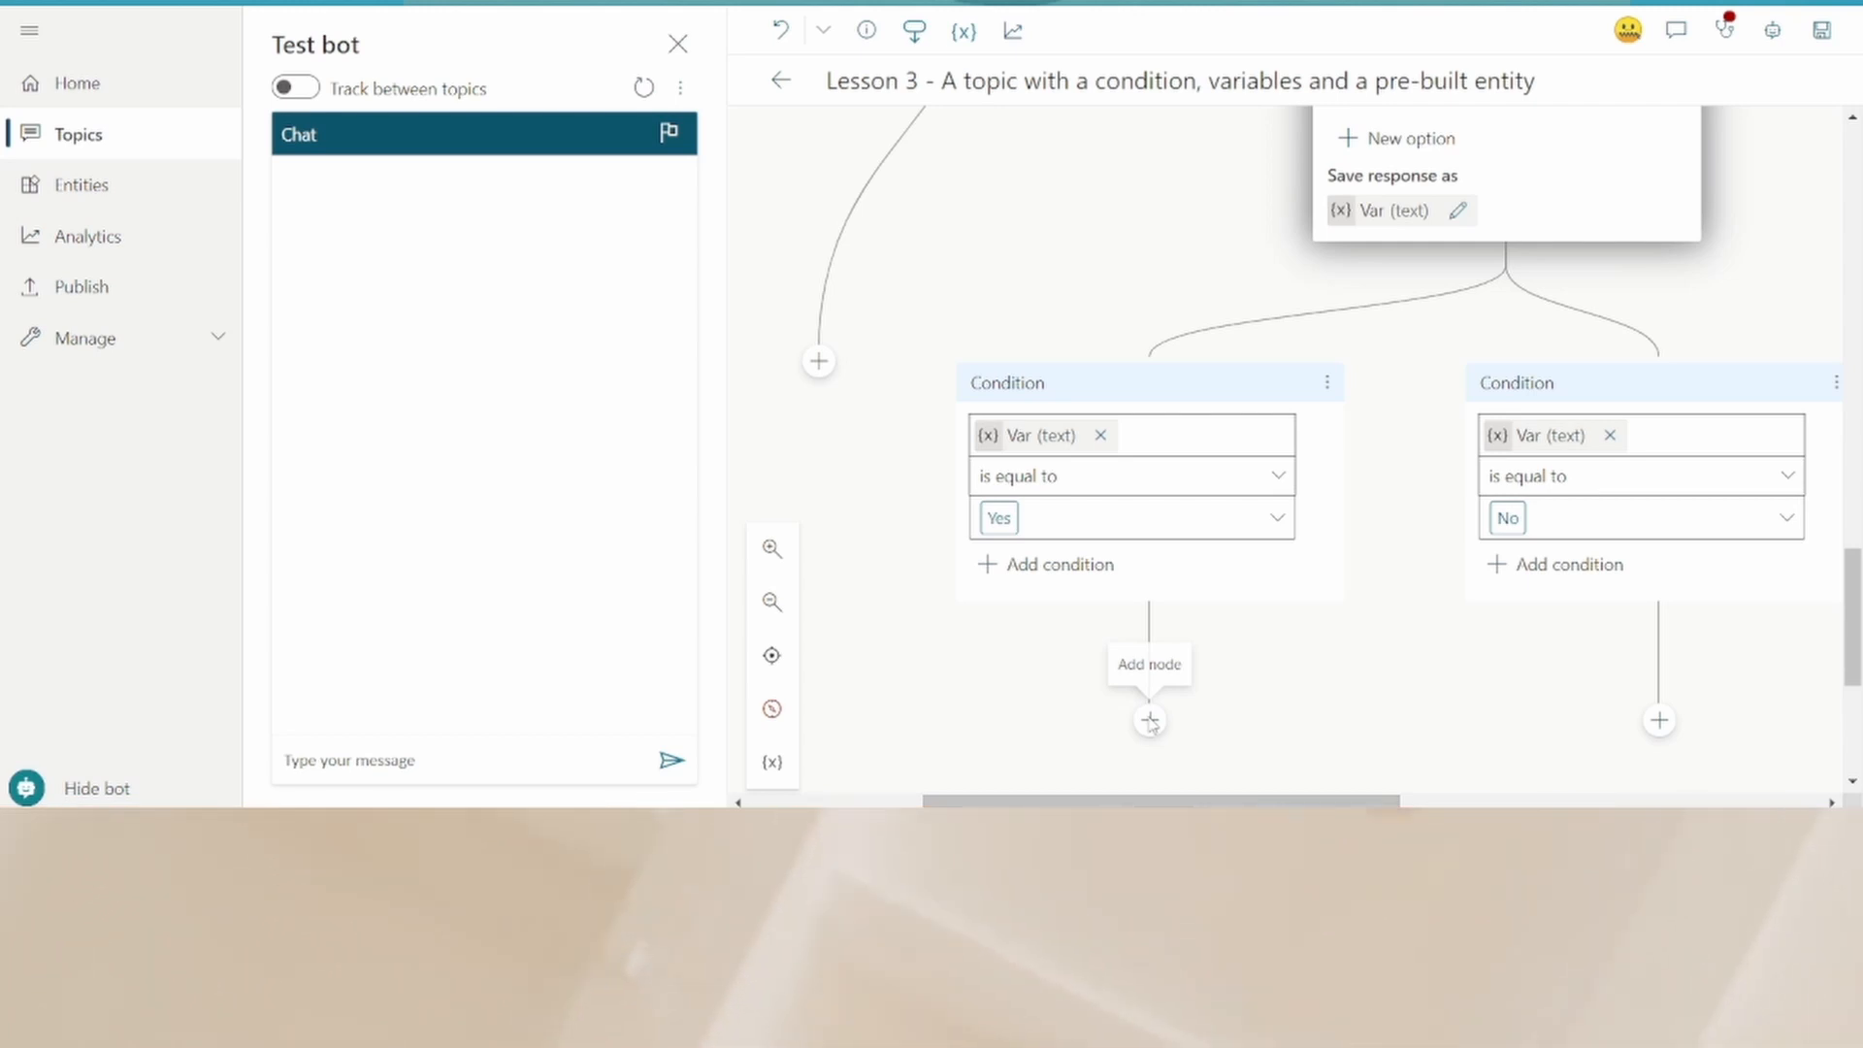
# - Add a message under the Yes branch: "Thanks for reaching out to us. Our pick up person will contact you shortly. Keep your parcel ready for pickup."
pyautogui.click(1149, 723)
pyautogui.write('Our pick')
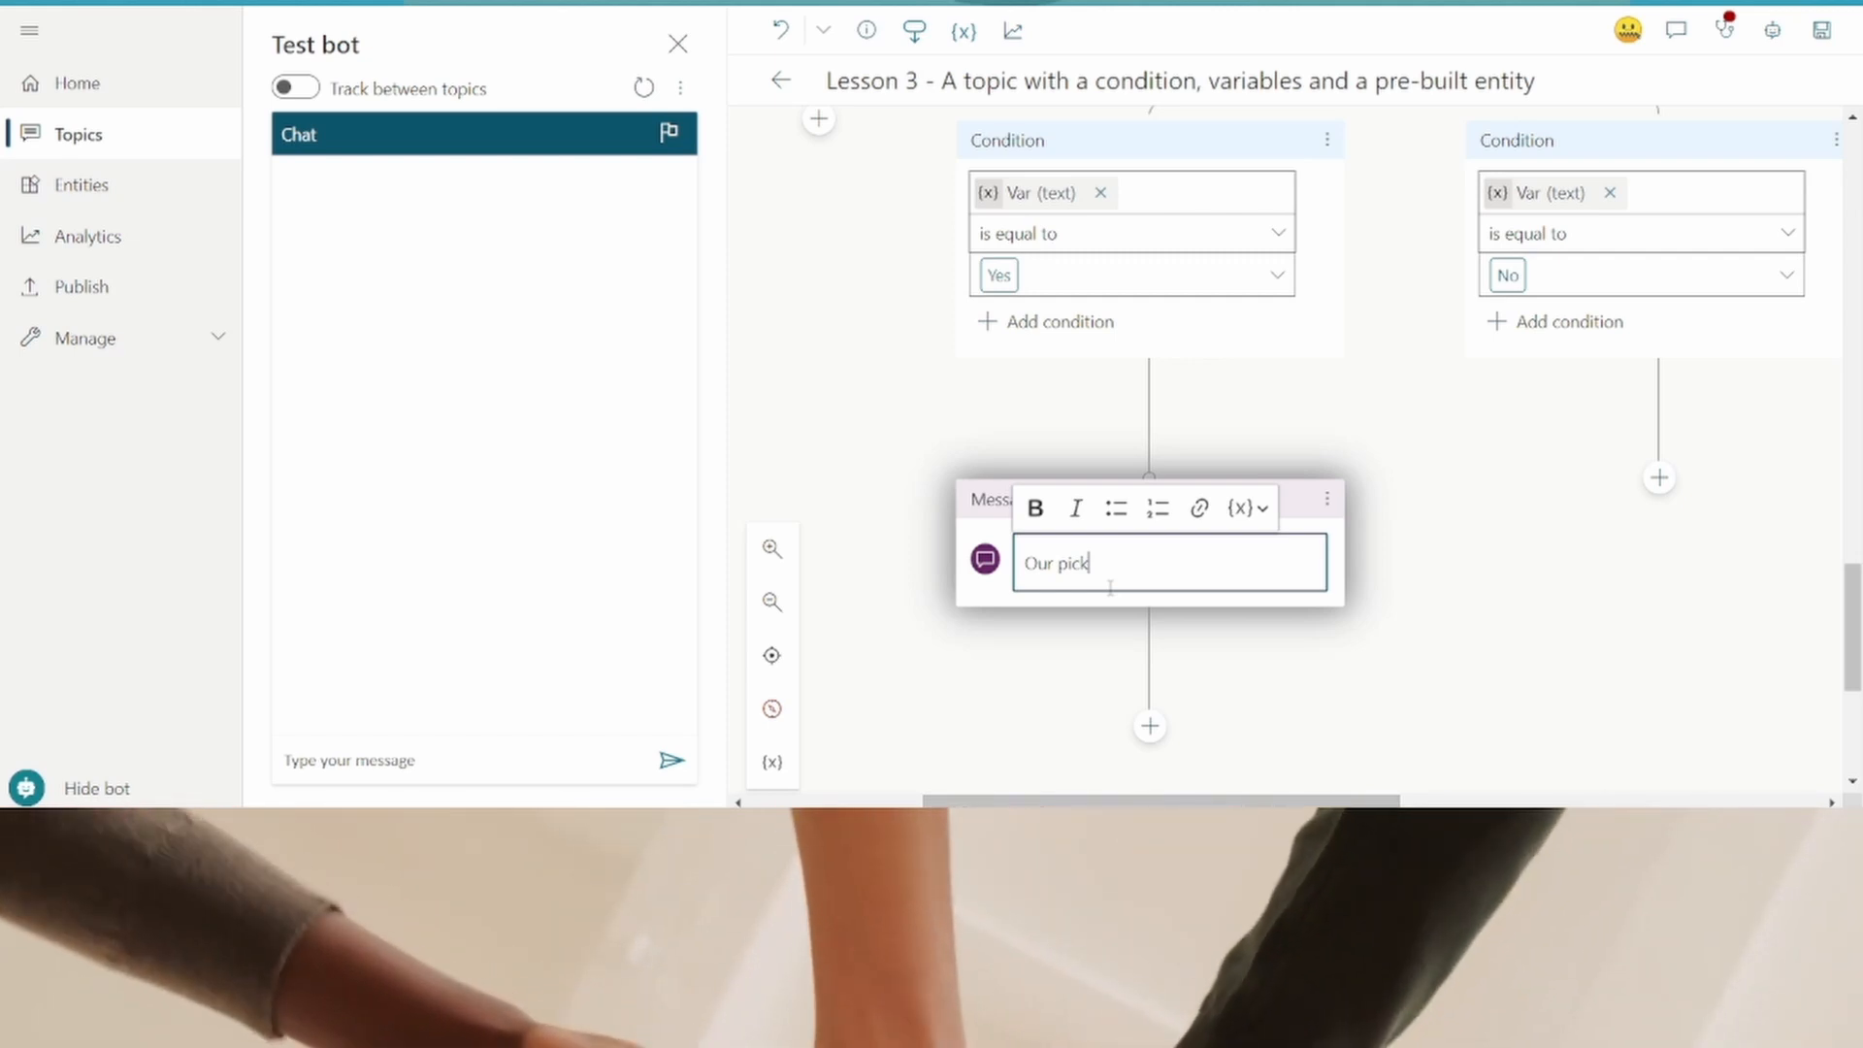
pyautogui.write('u')
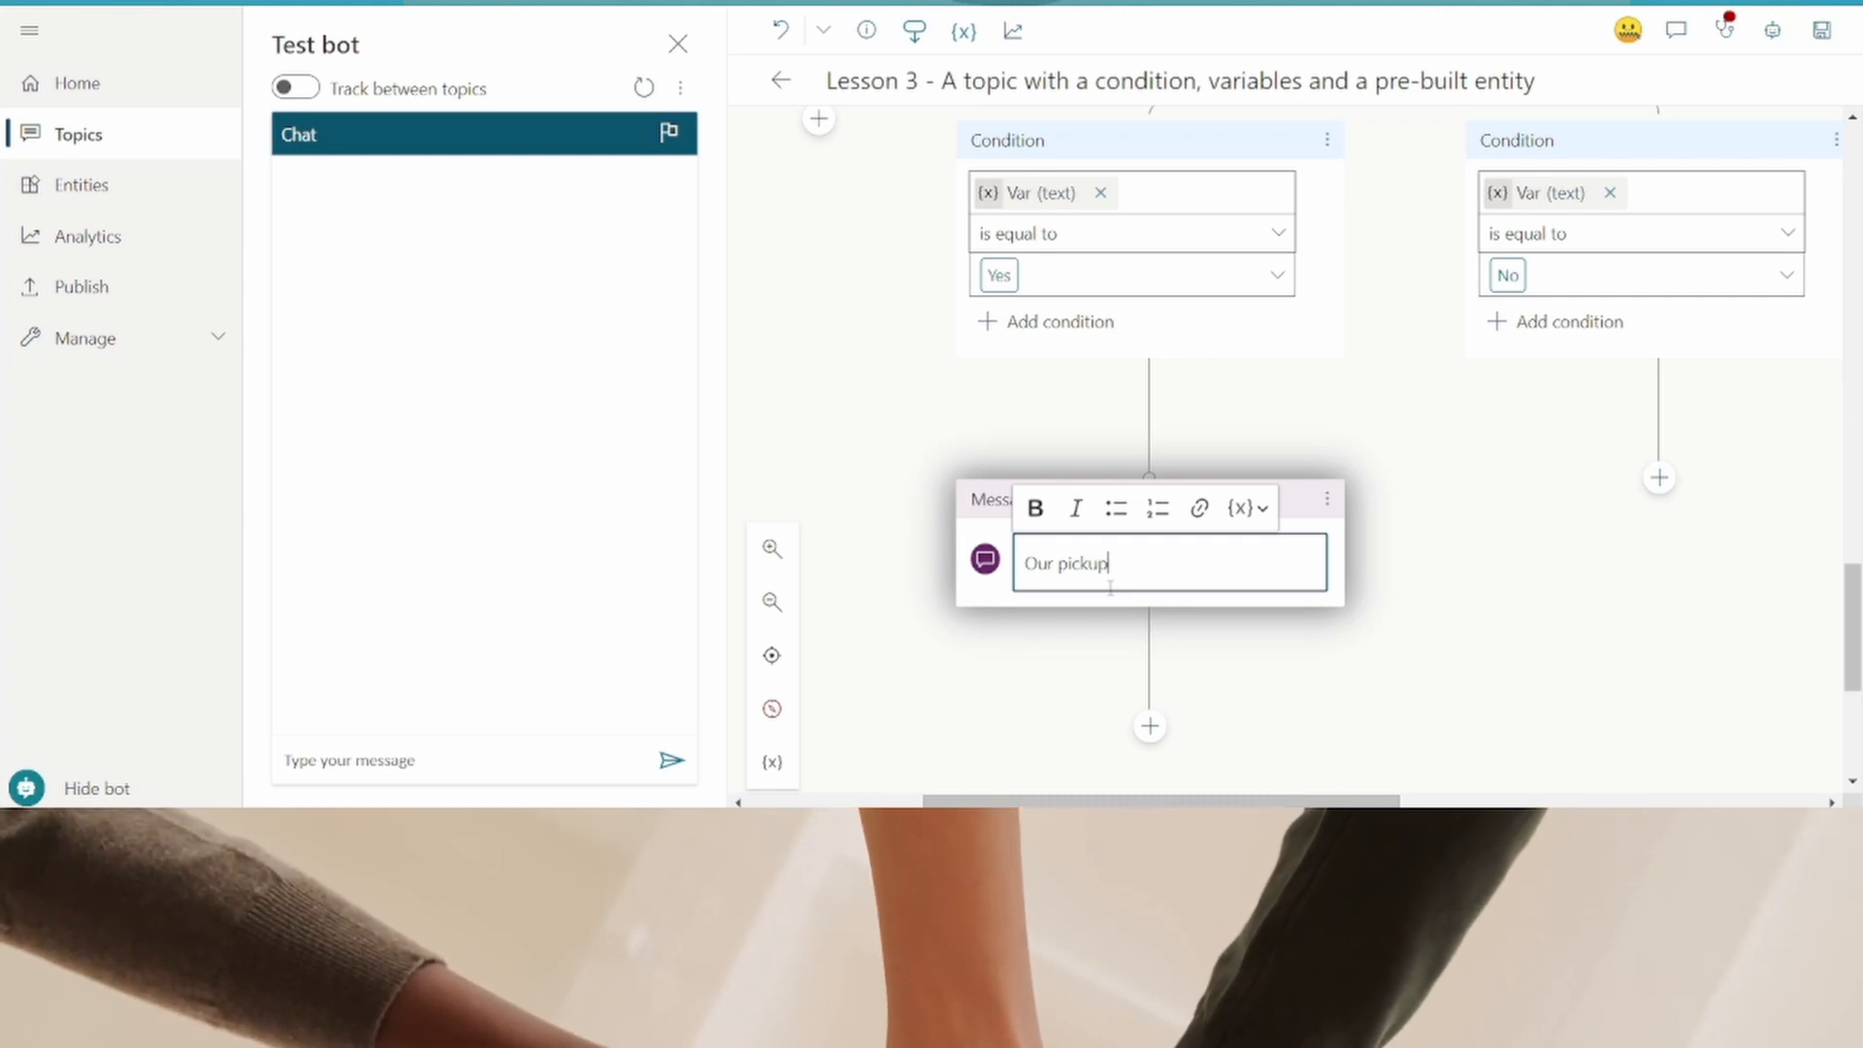
pyautogui.write('p pe')
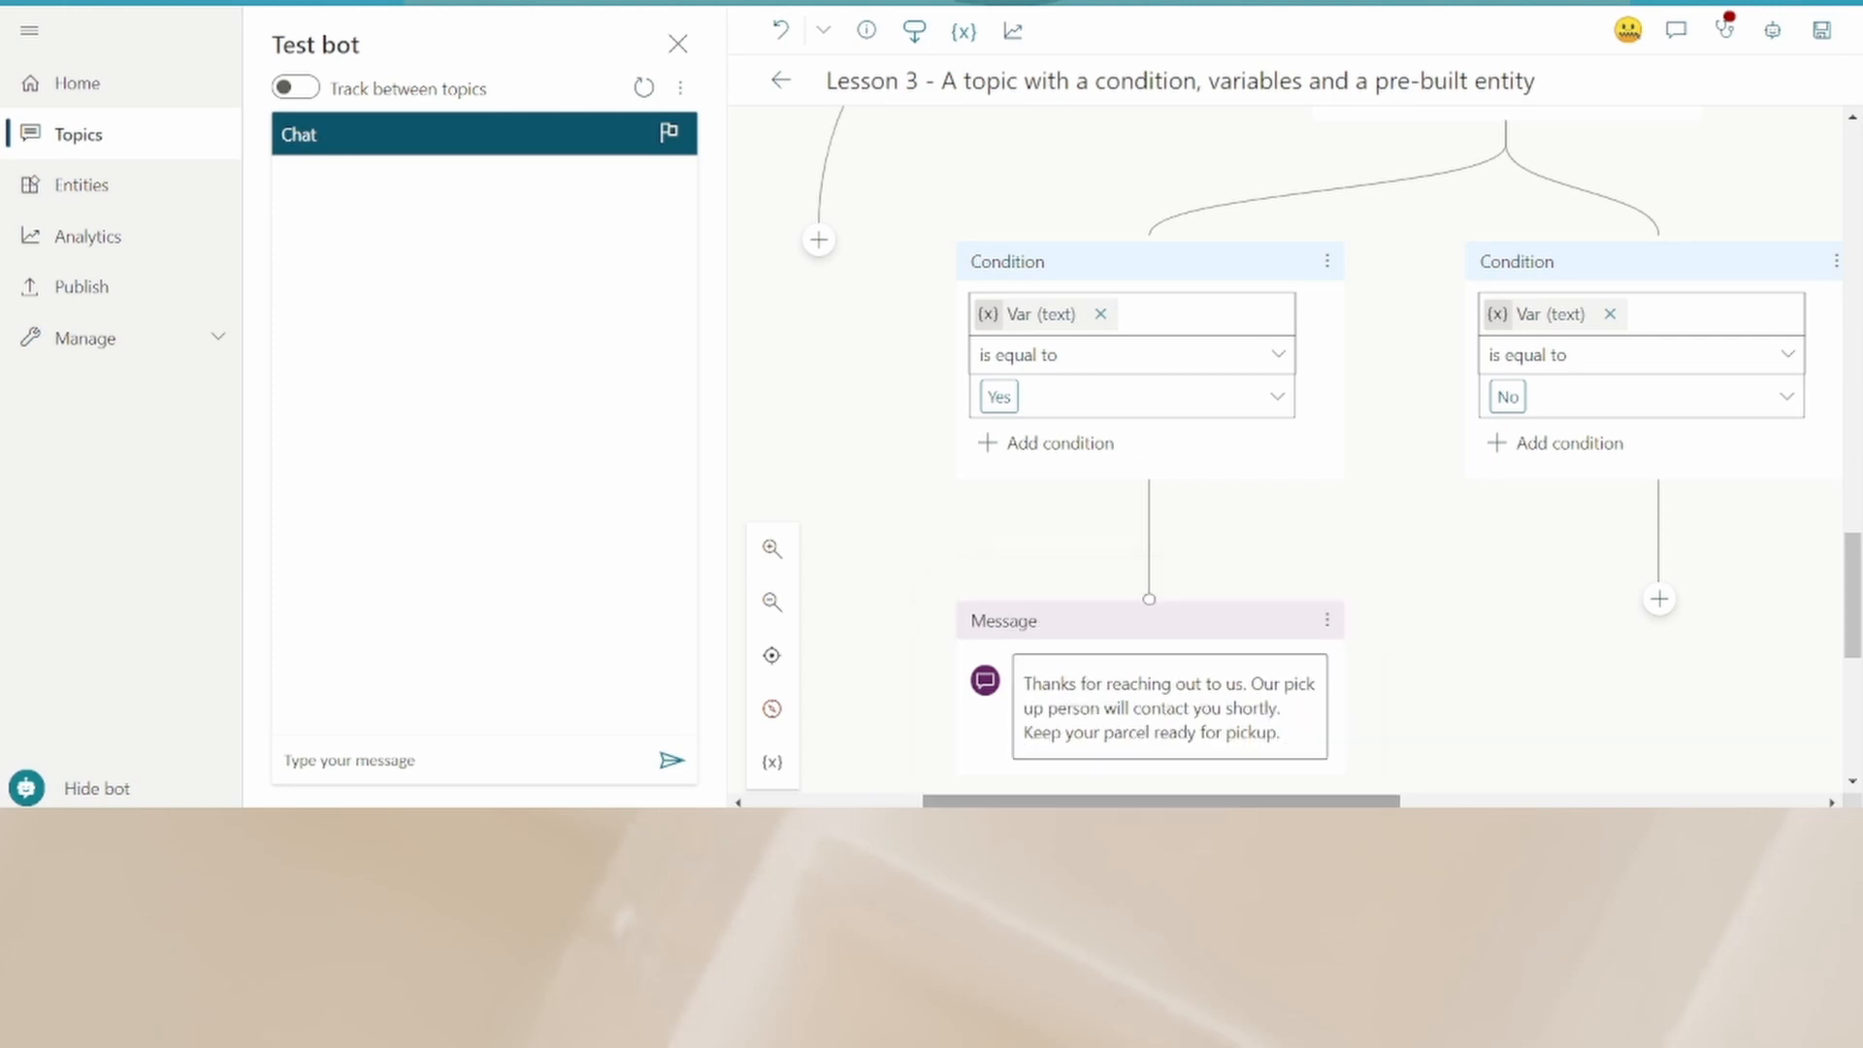
# - Add a question under the No branch asking "Please select the reason to exchange." with options Colour and Size
pyautogui.hscroll(5, 1351, 699)
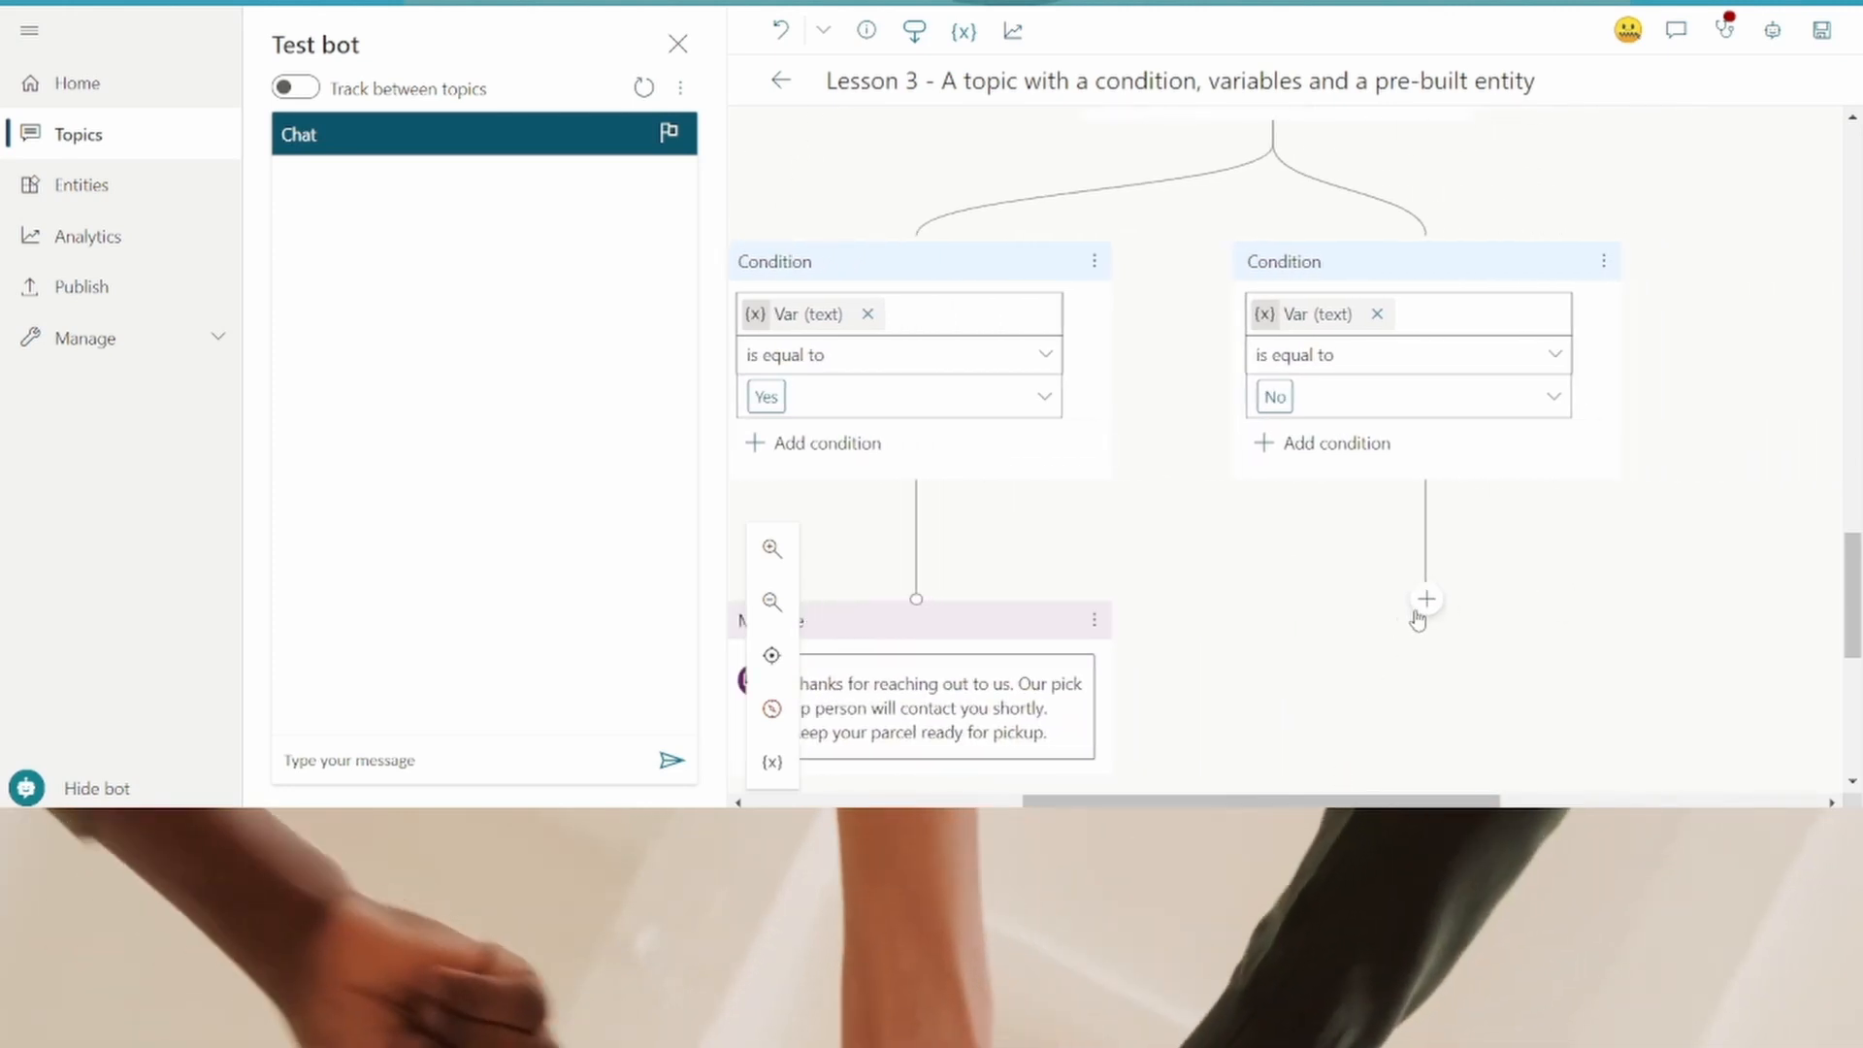
pyautogui.click(1424, 602)
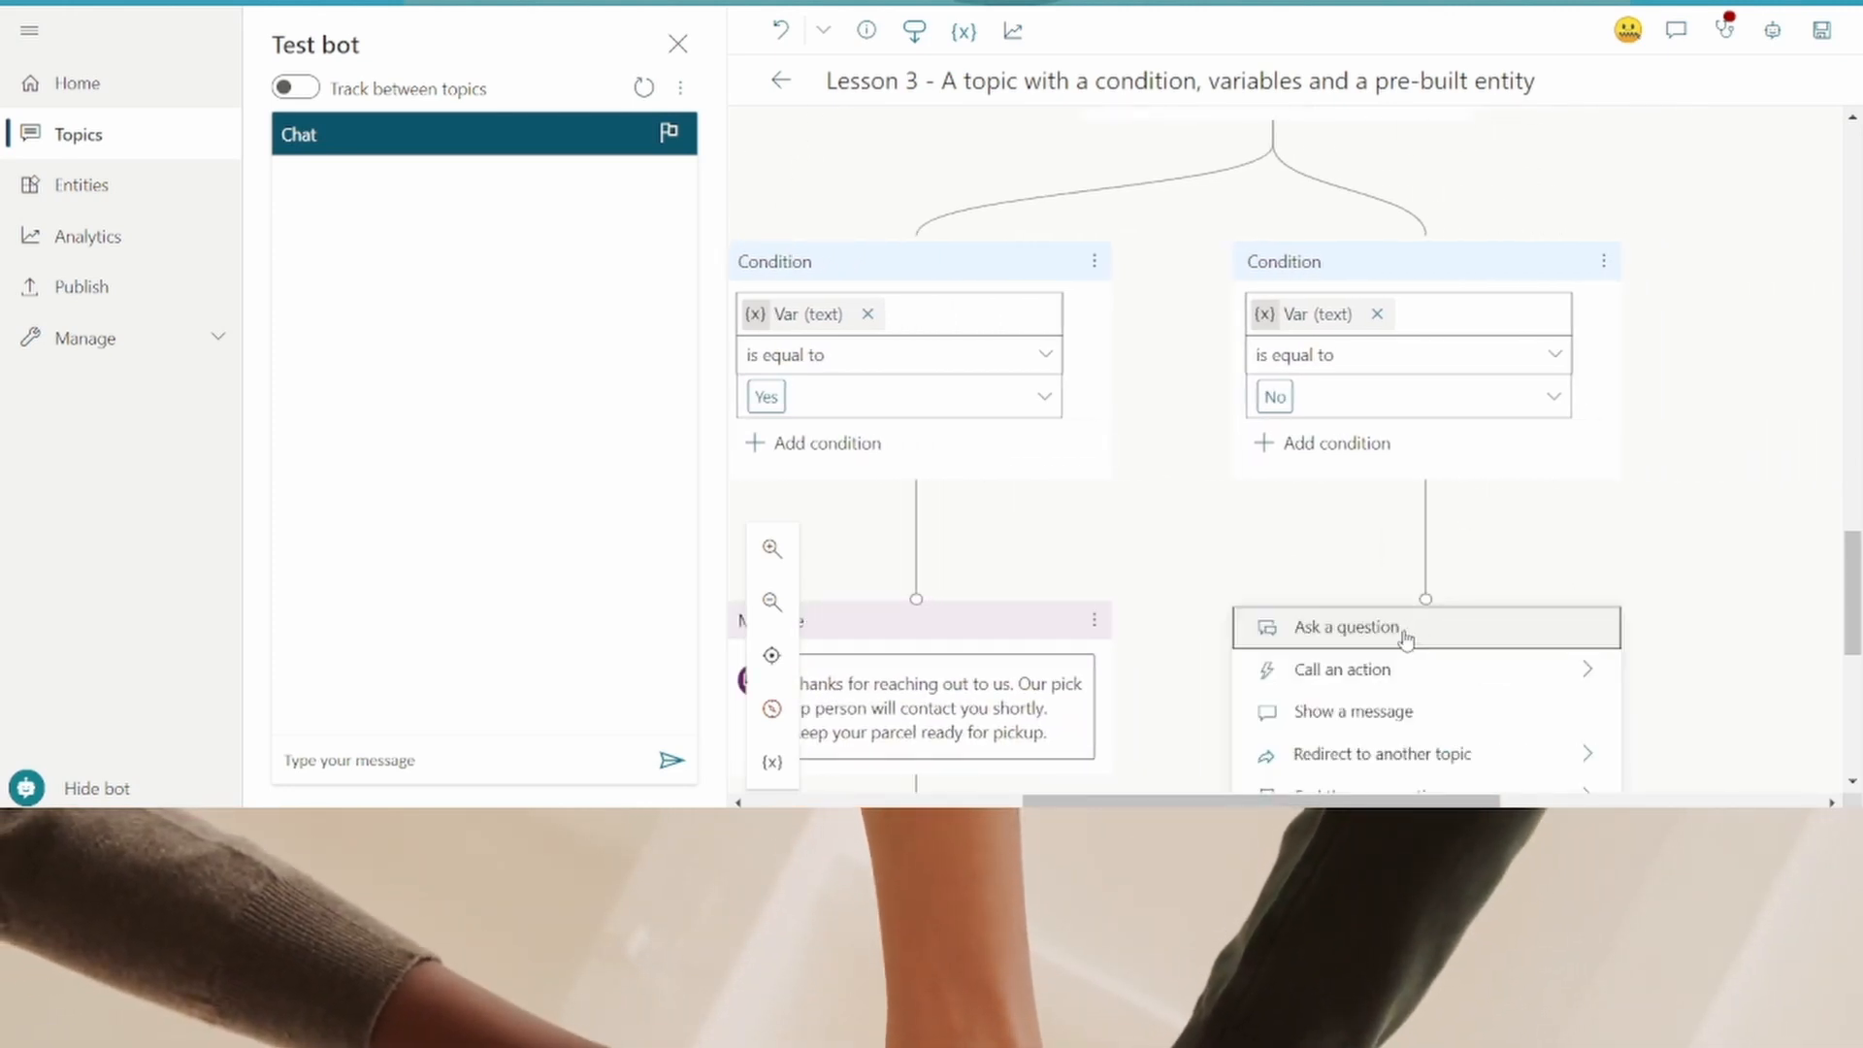
pyautogui.scroll(-1, 1403, 638)
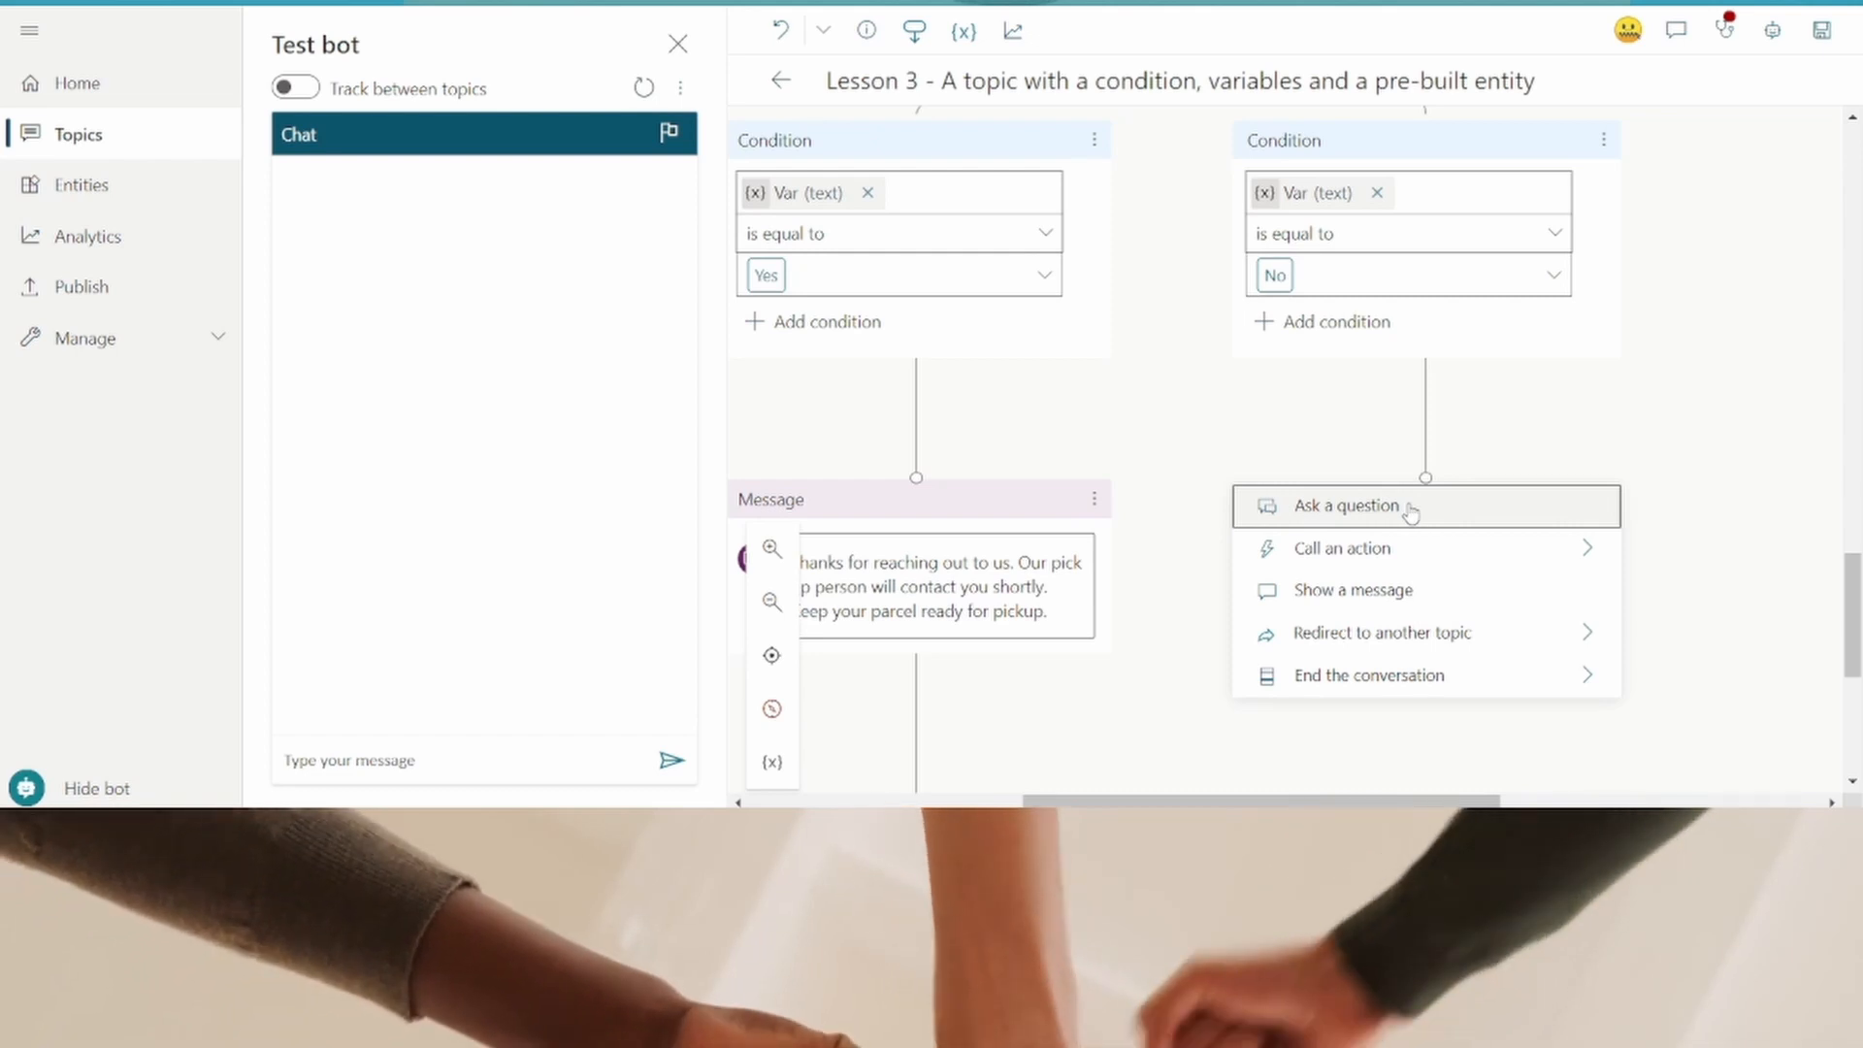
pyautogui.press('BackSpace')
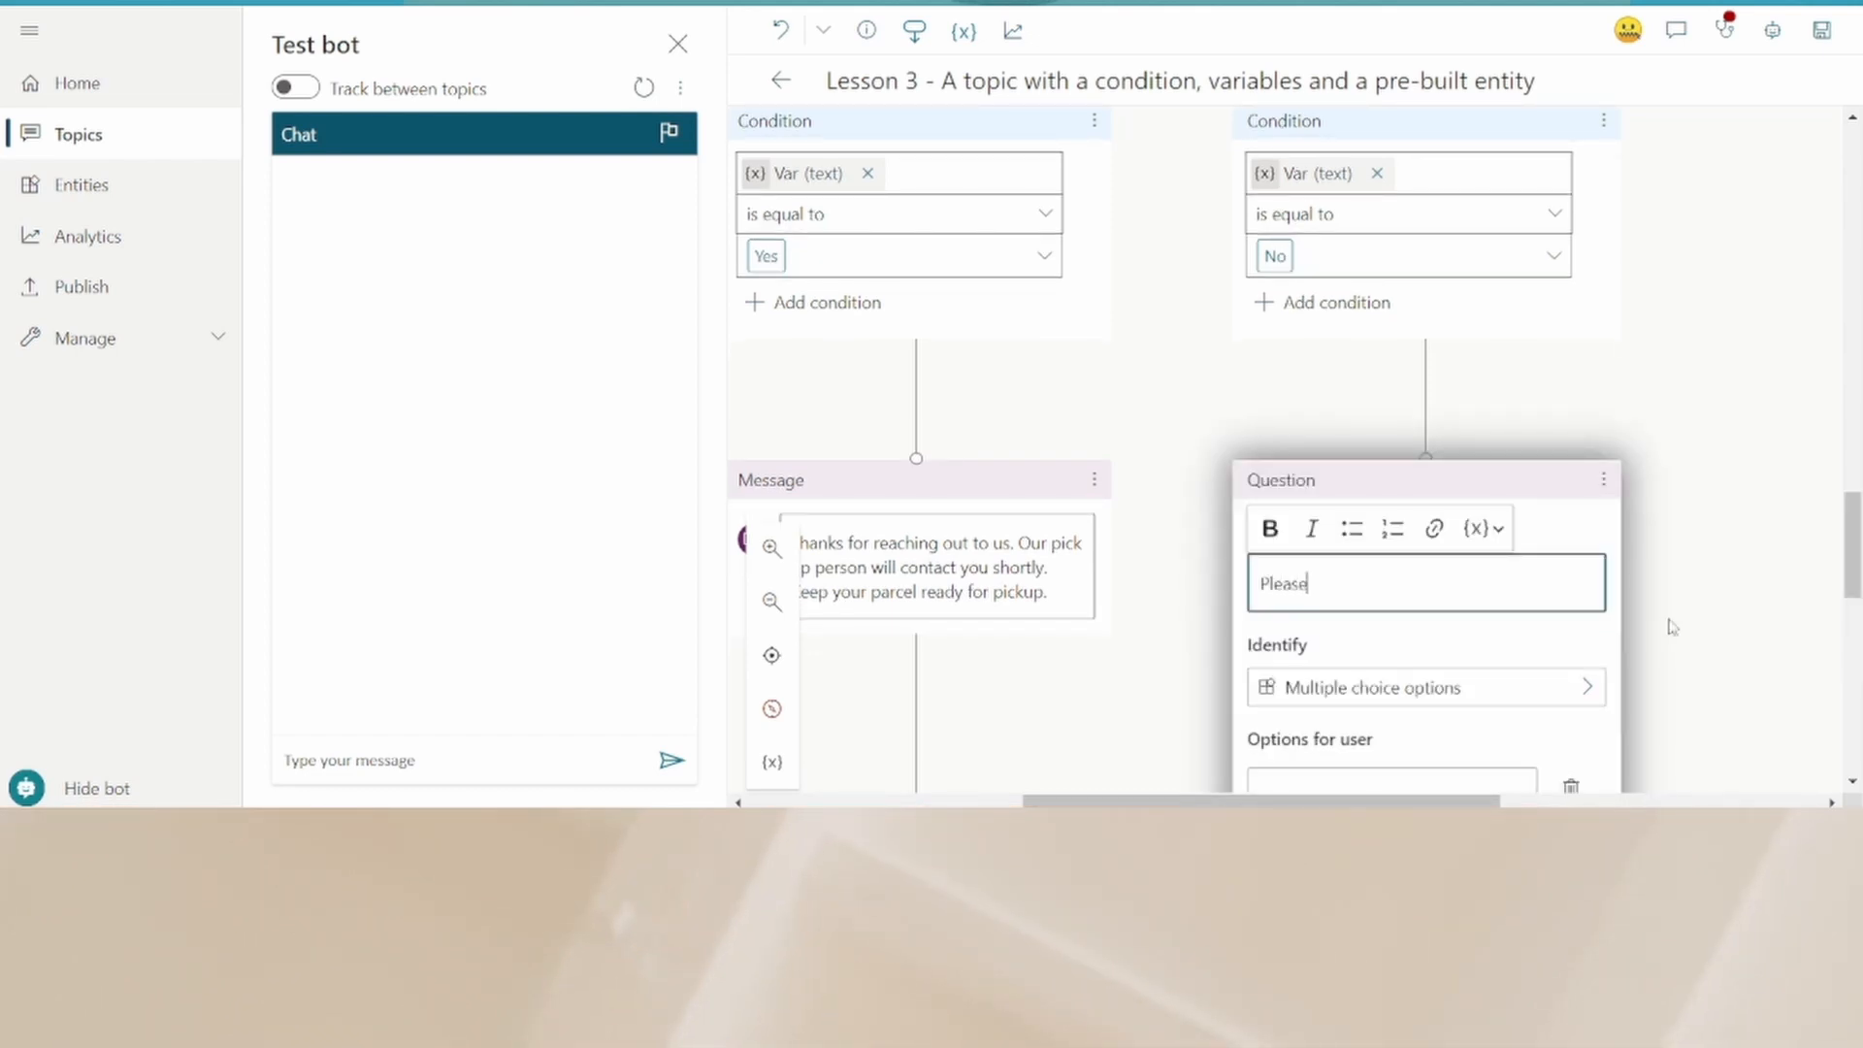
pyautogui.write('select th')
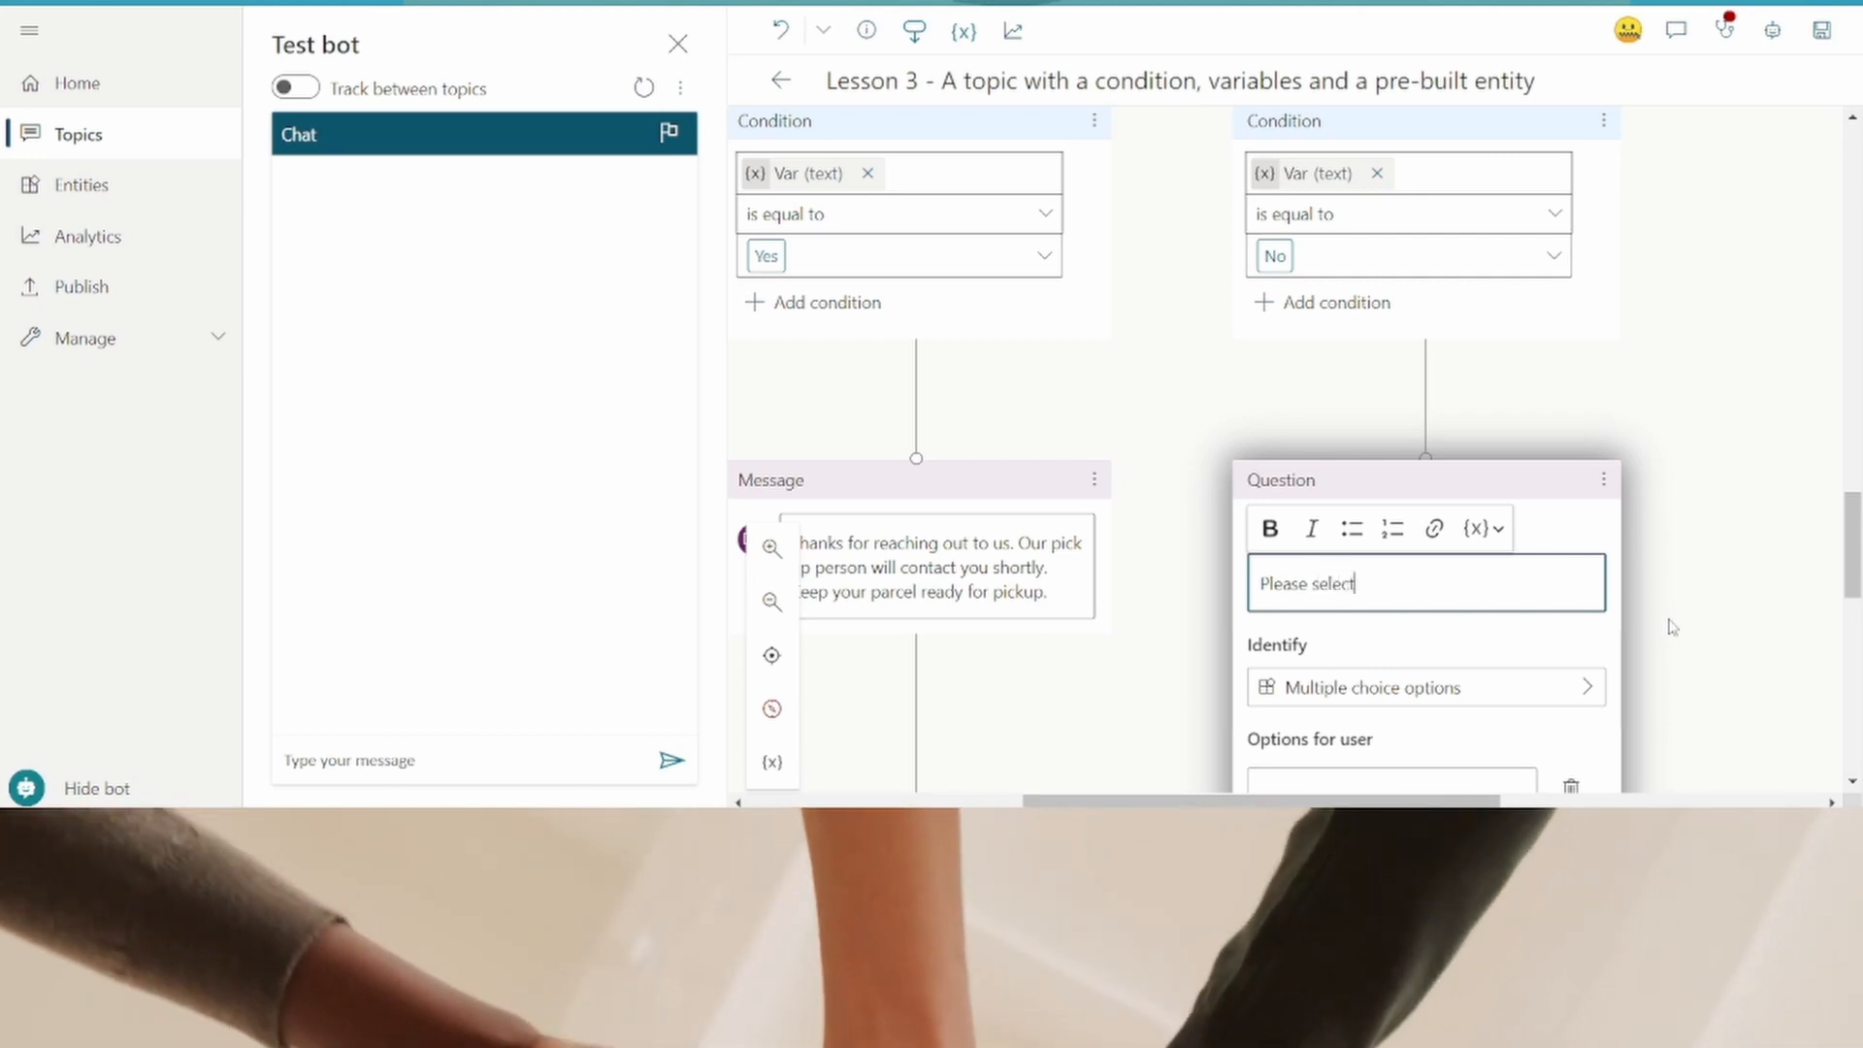
pyautogui.write('e')
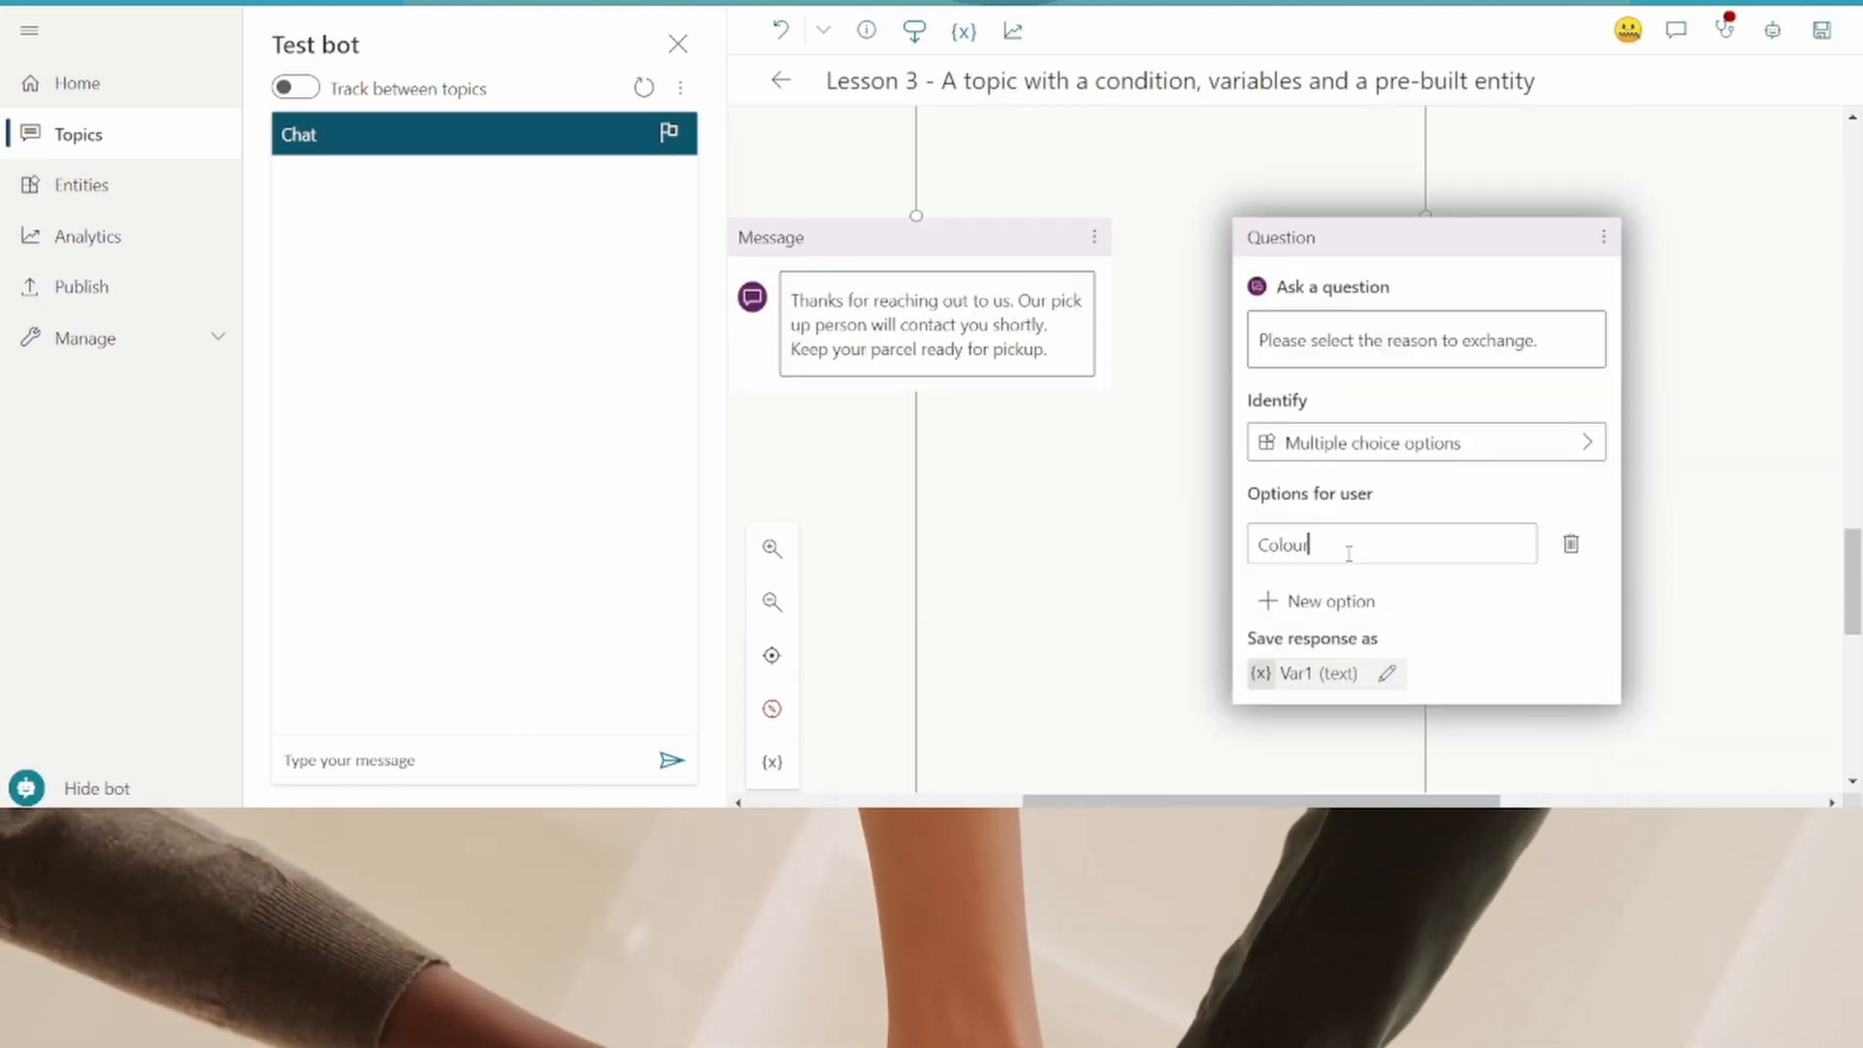
pyautogui.write('r')
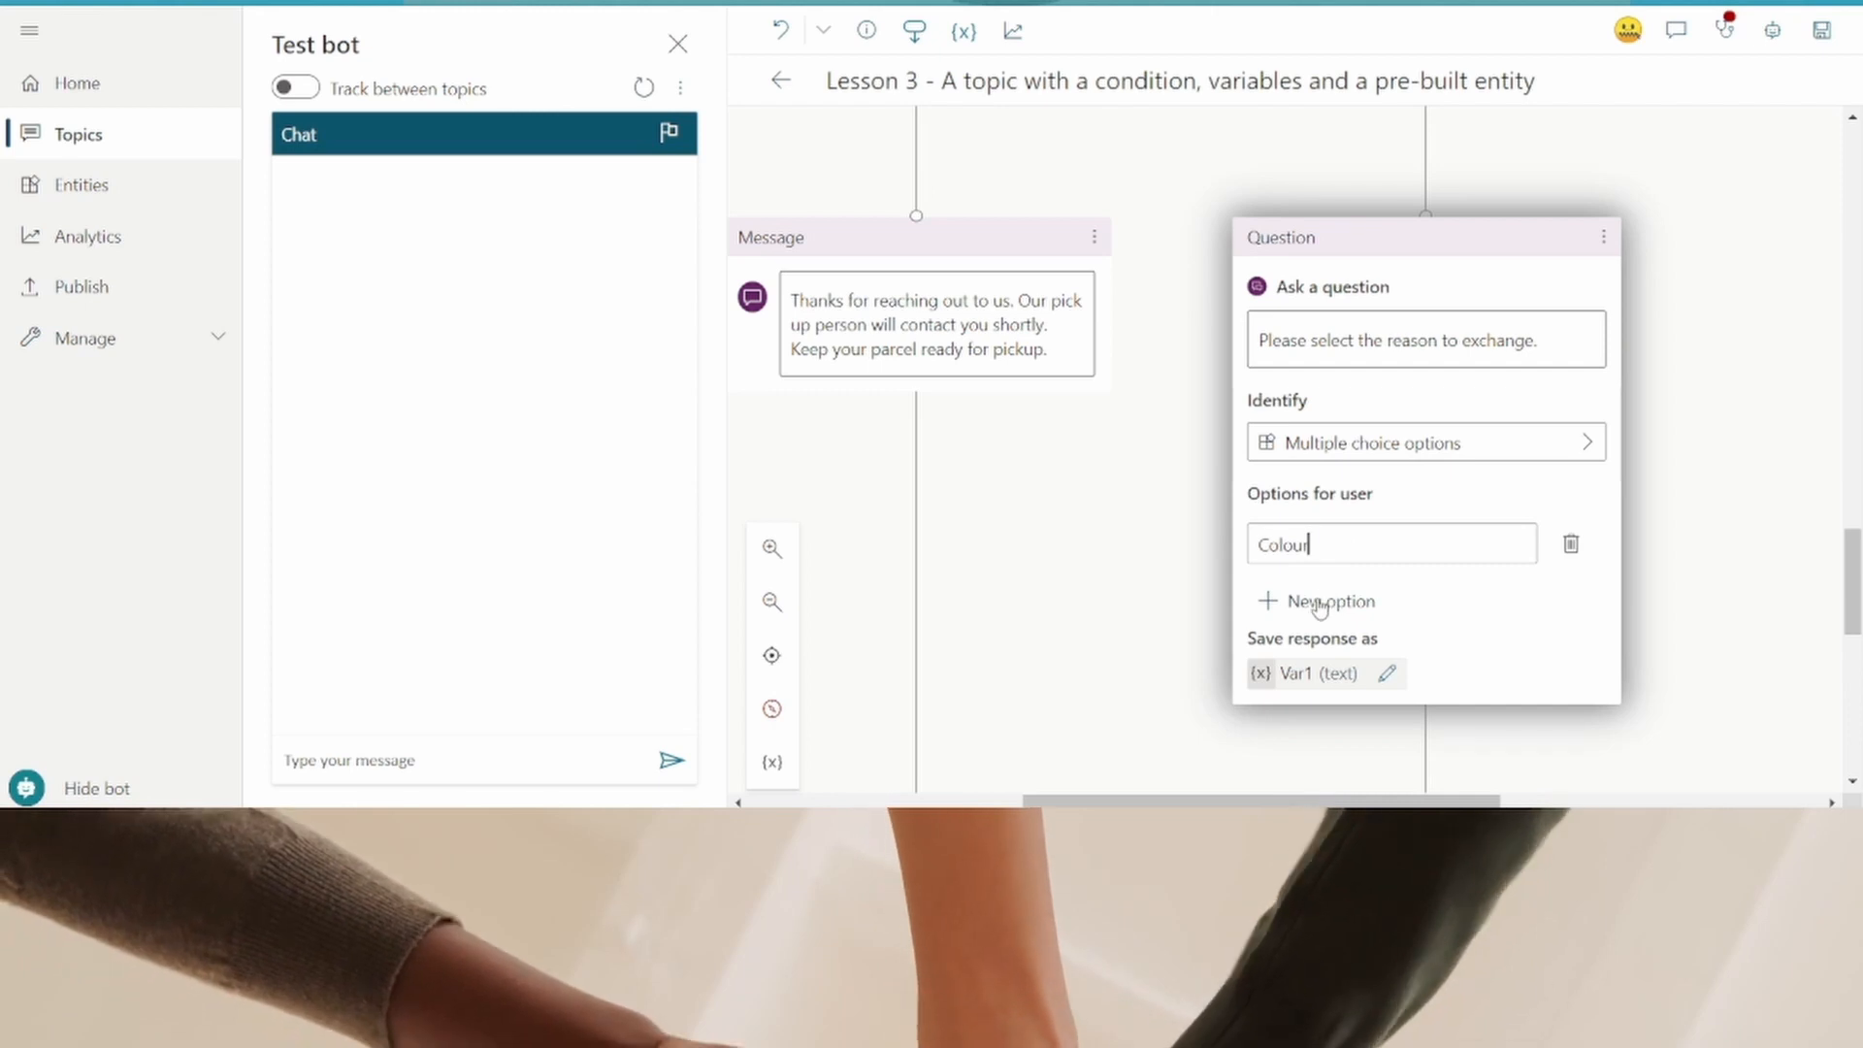
pyautogui.click(1321, 600)
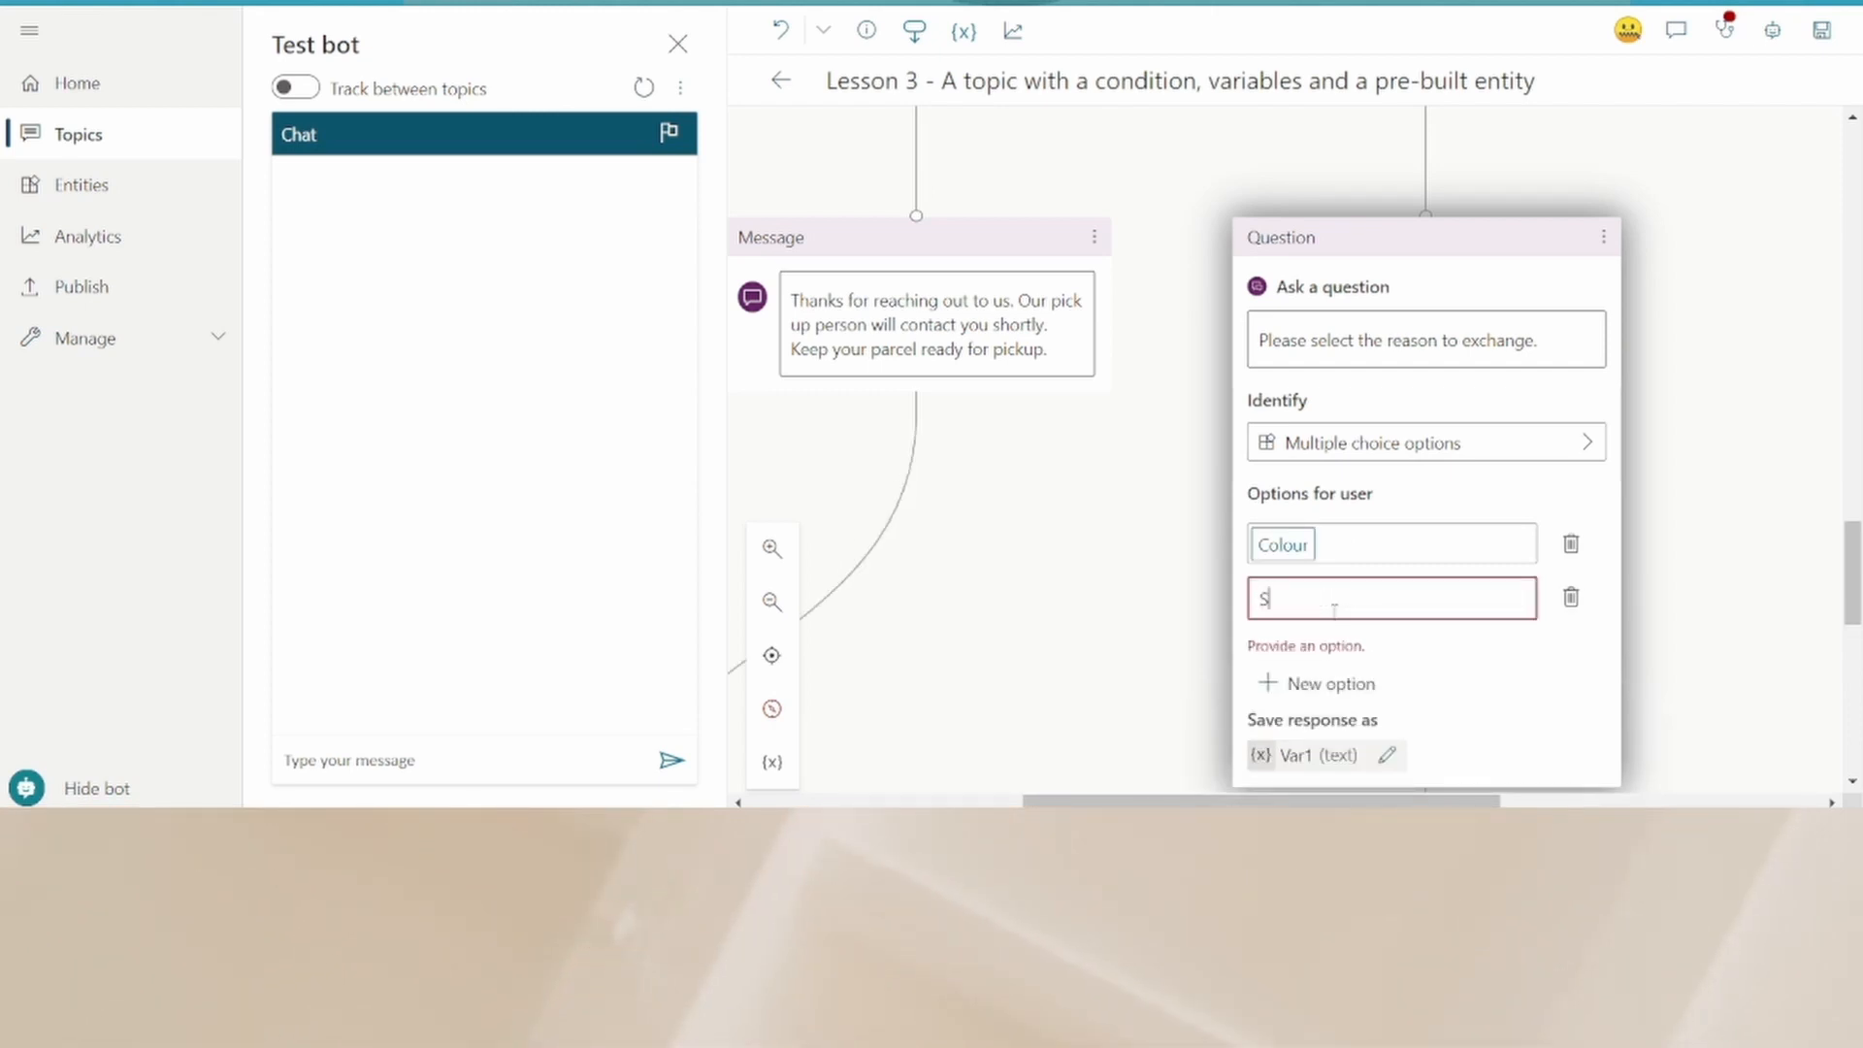
pyautogui.click(1443, 695)
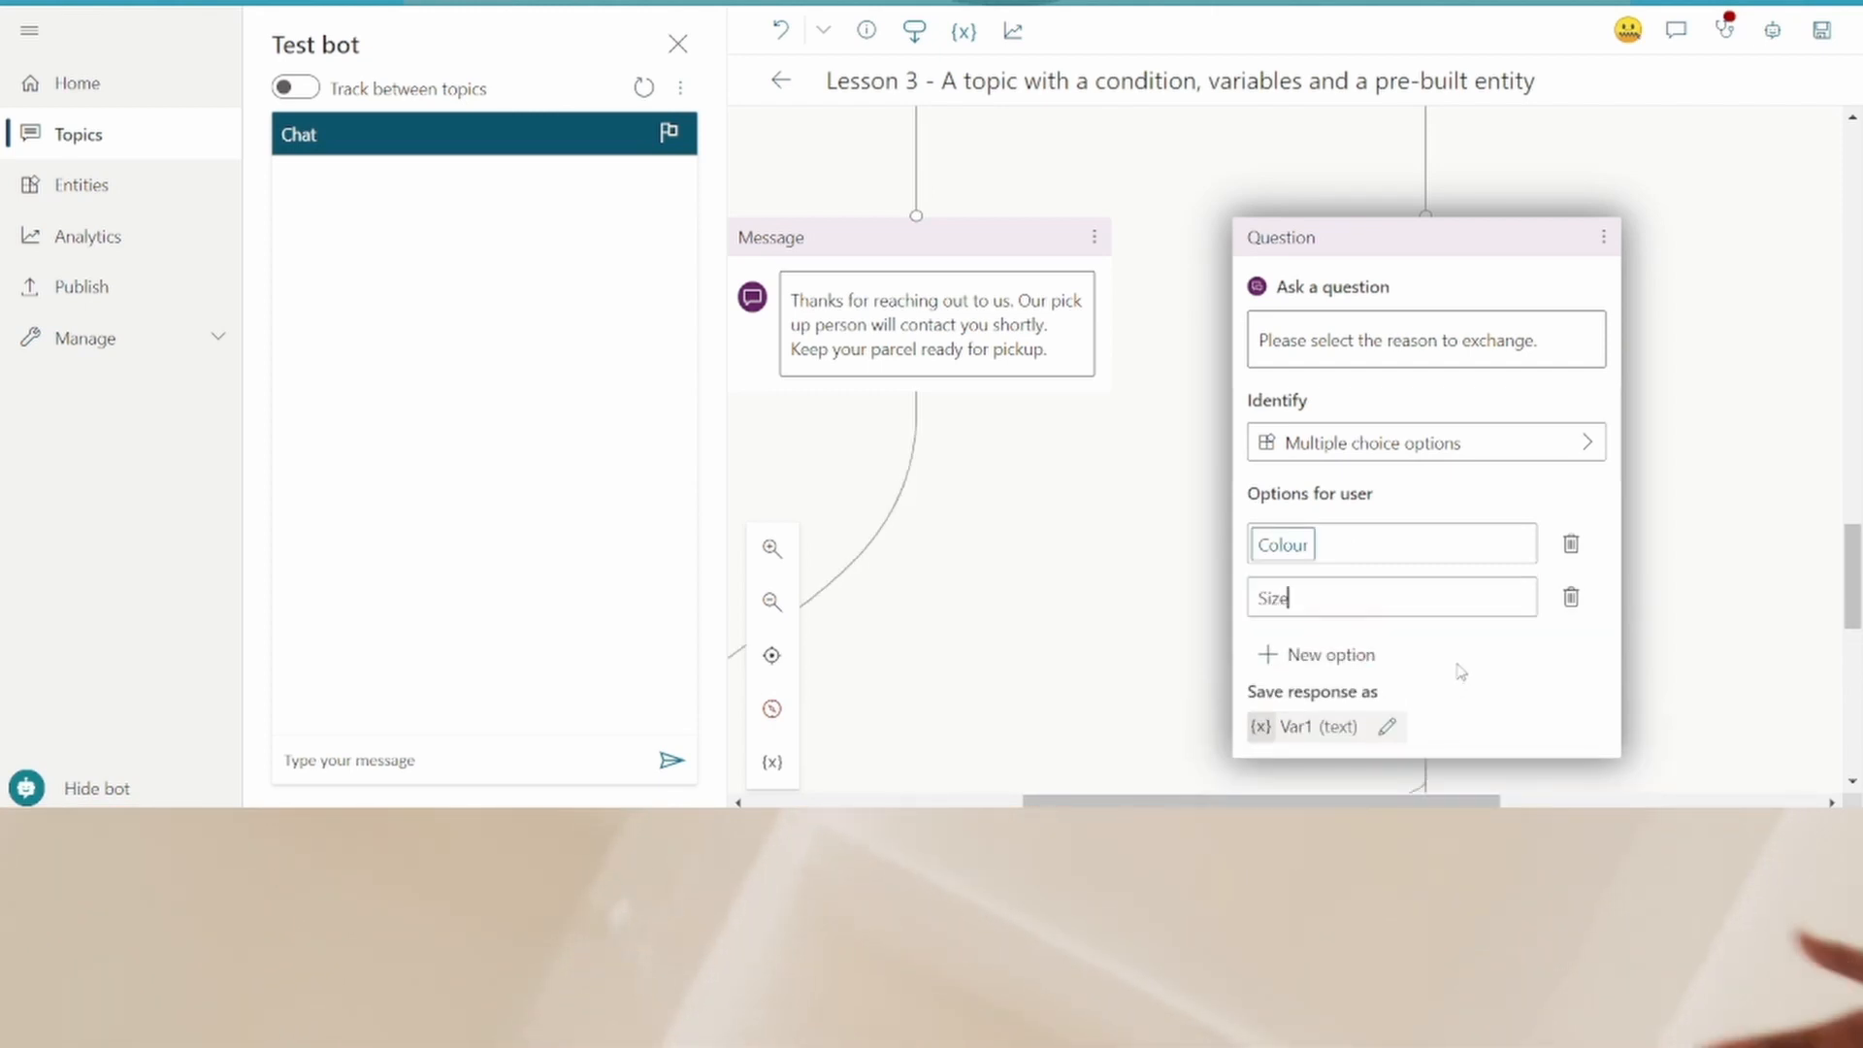
# - Review the Colour and Size condition branches below the new question
pyautogui.scroll(-1, 1460, 671)
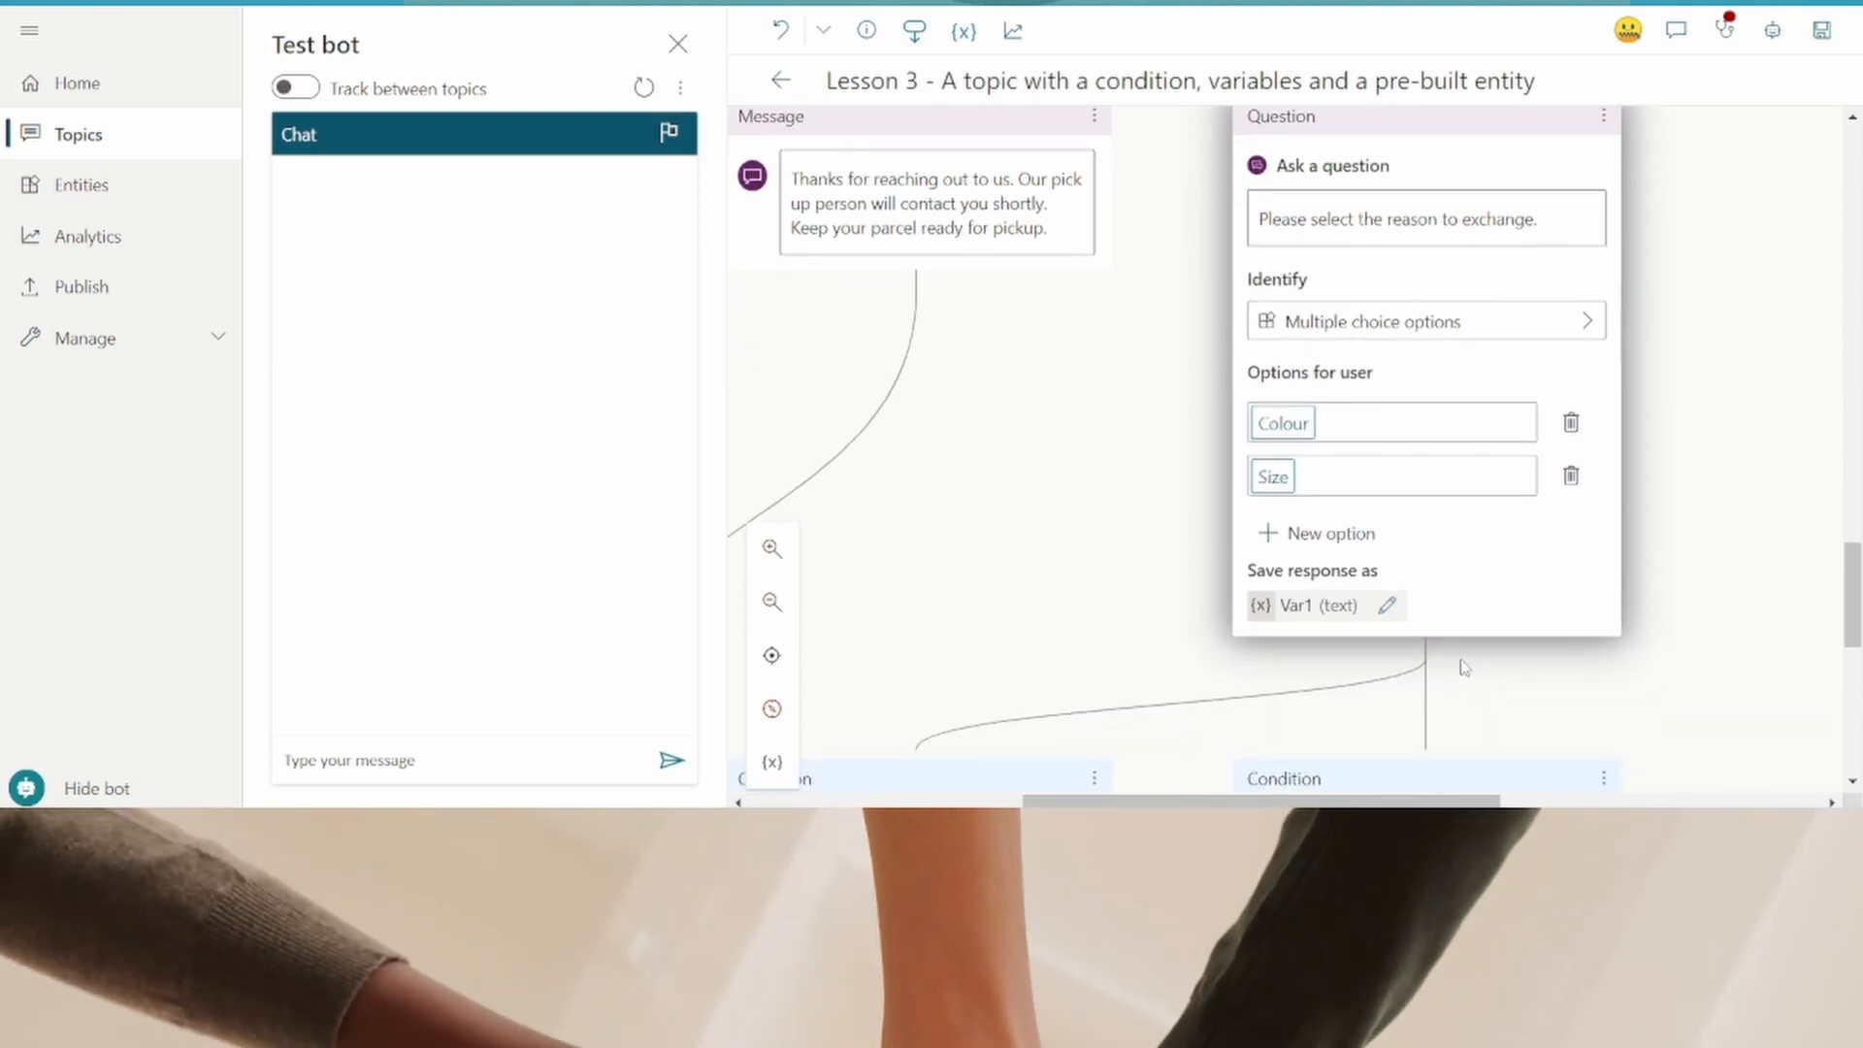
pyautogui.scroll(-2, 1463, 667)
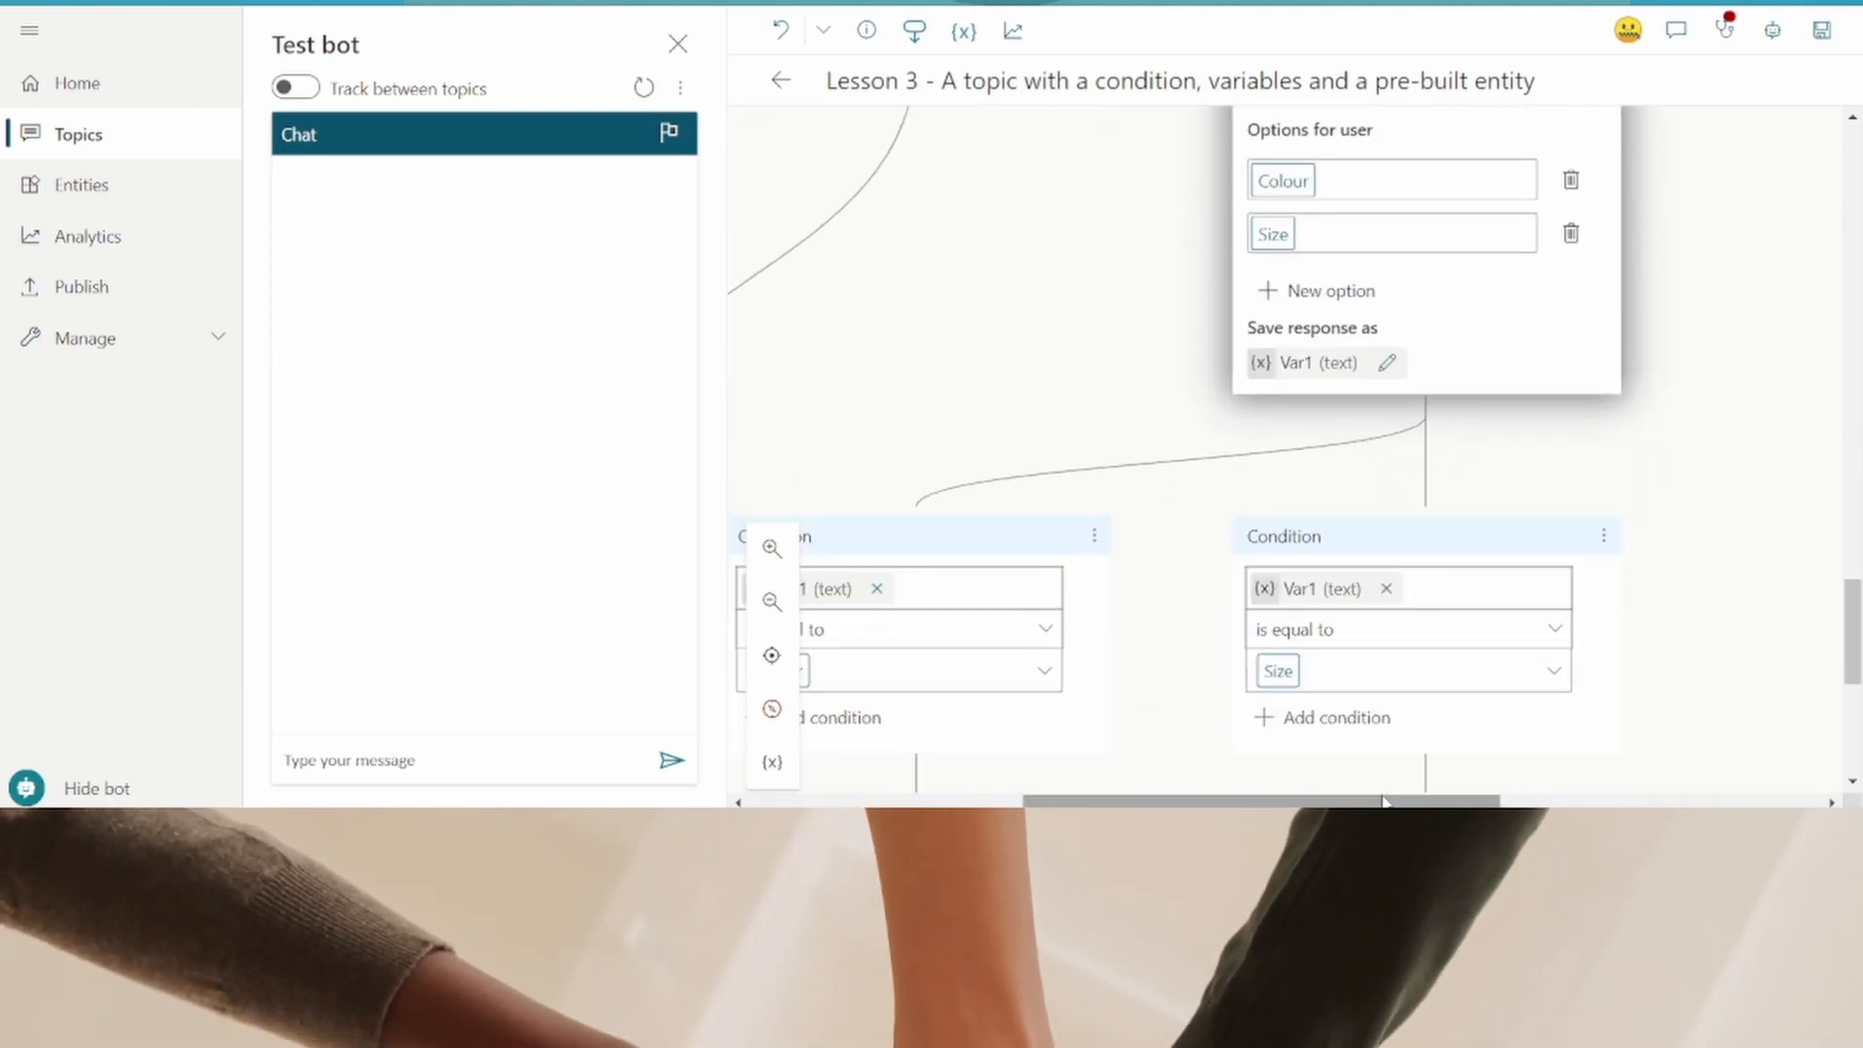
pyautogui.moveTo(1366, 802); pyautogui.dragTo(1219, 803)
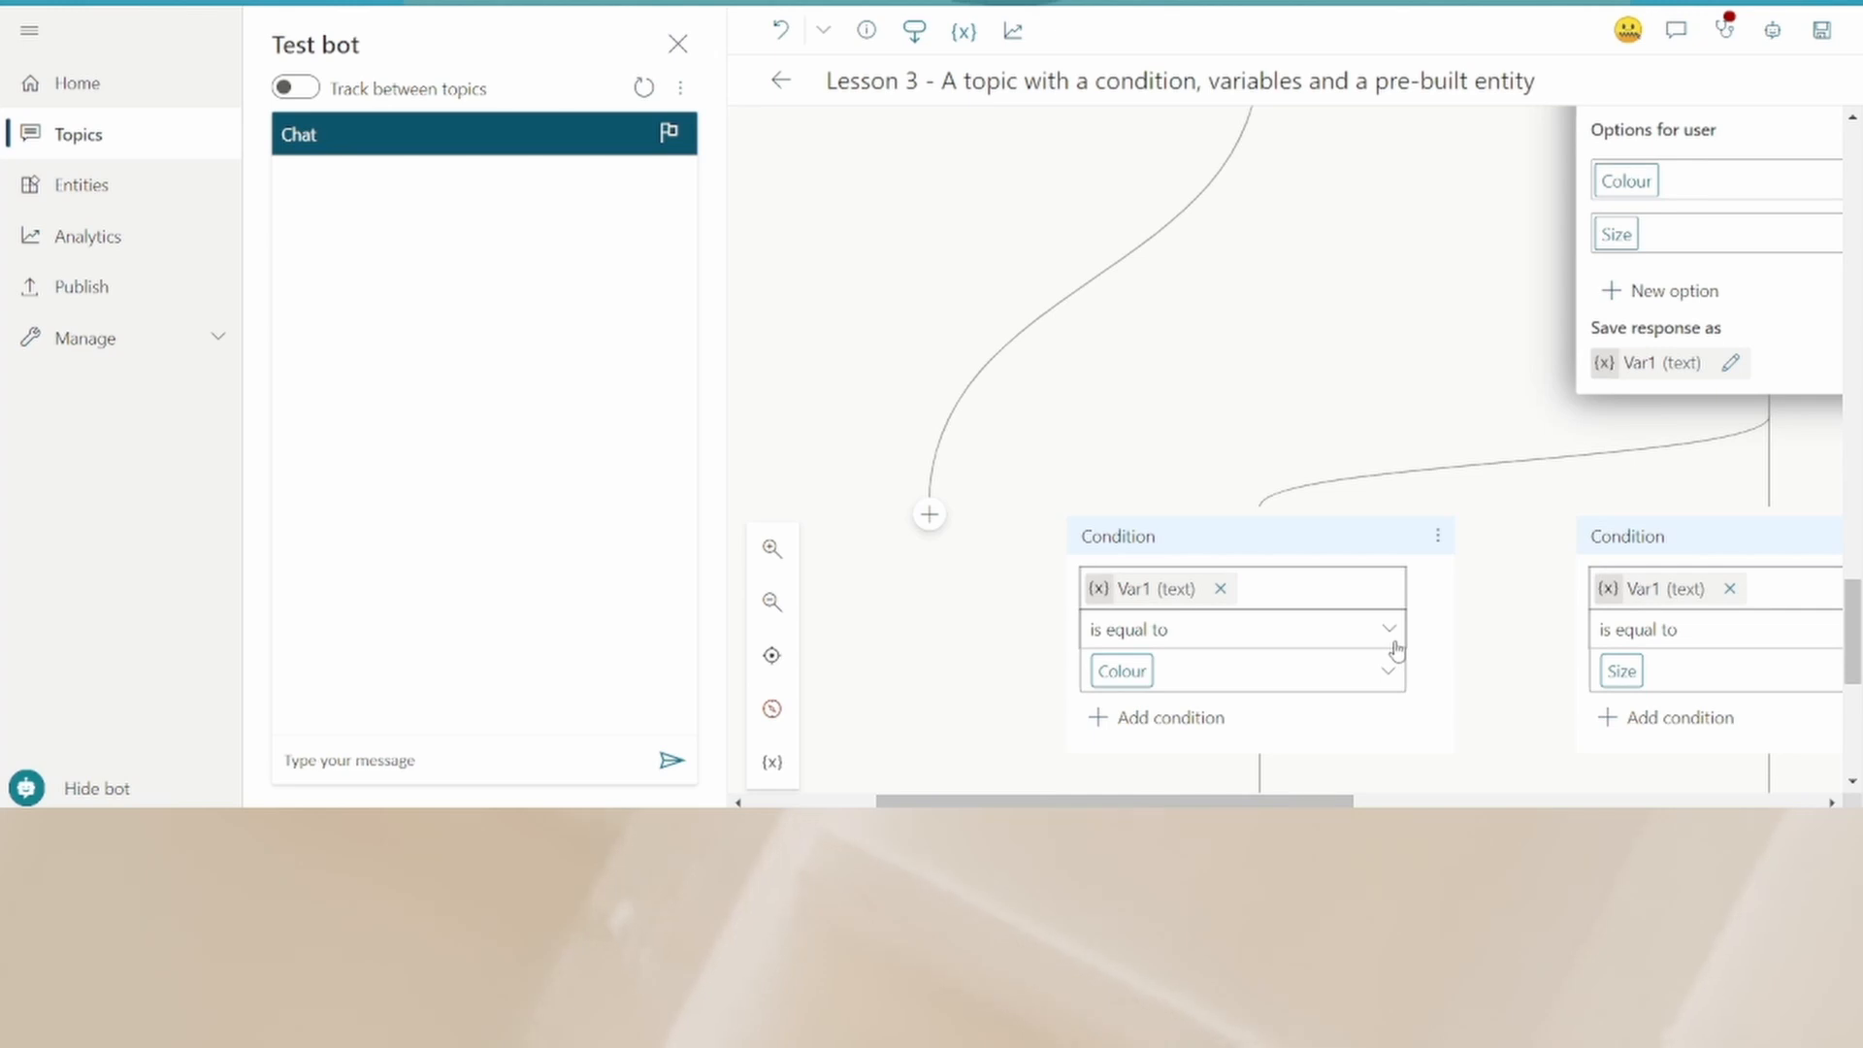
pyautogui.scroll(-2, 1452, 635)
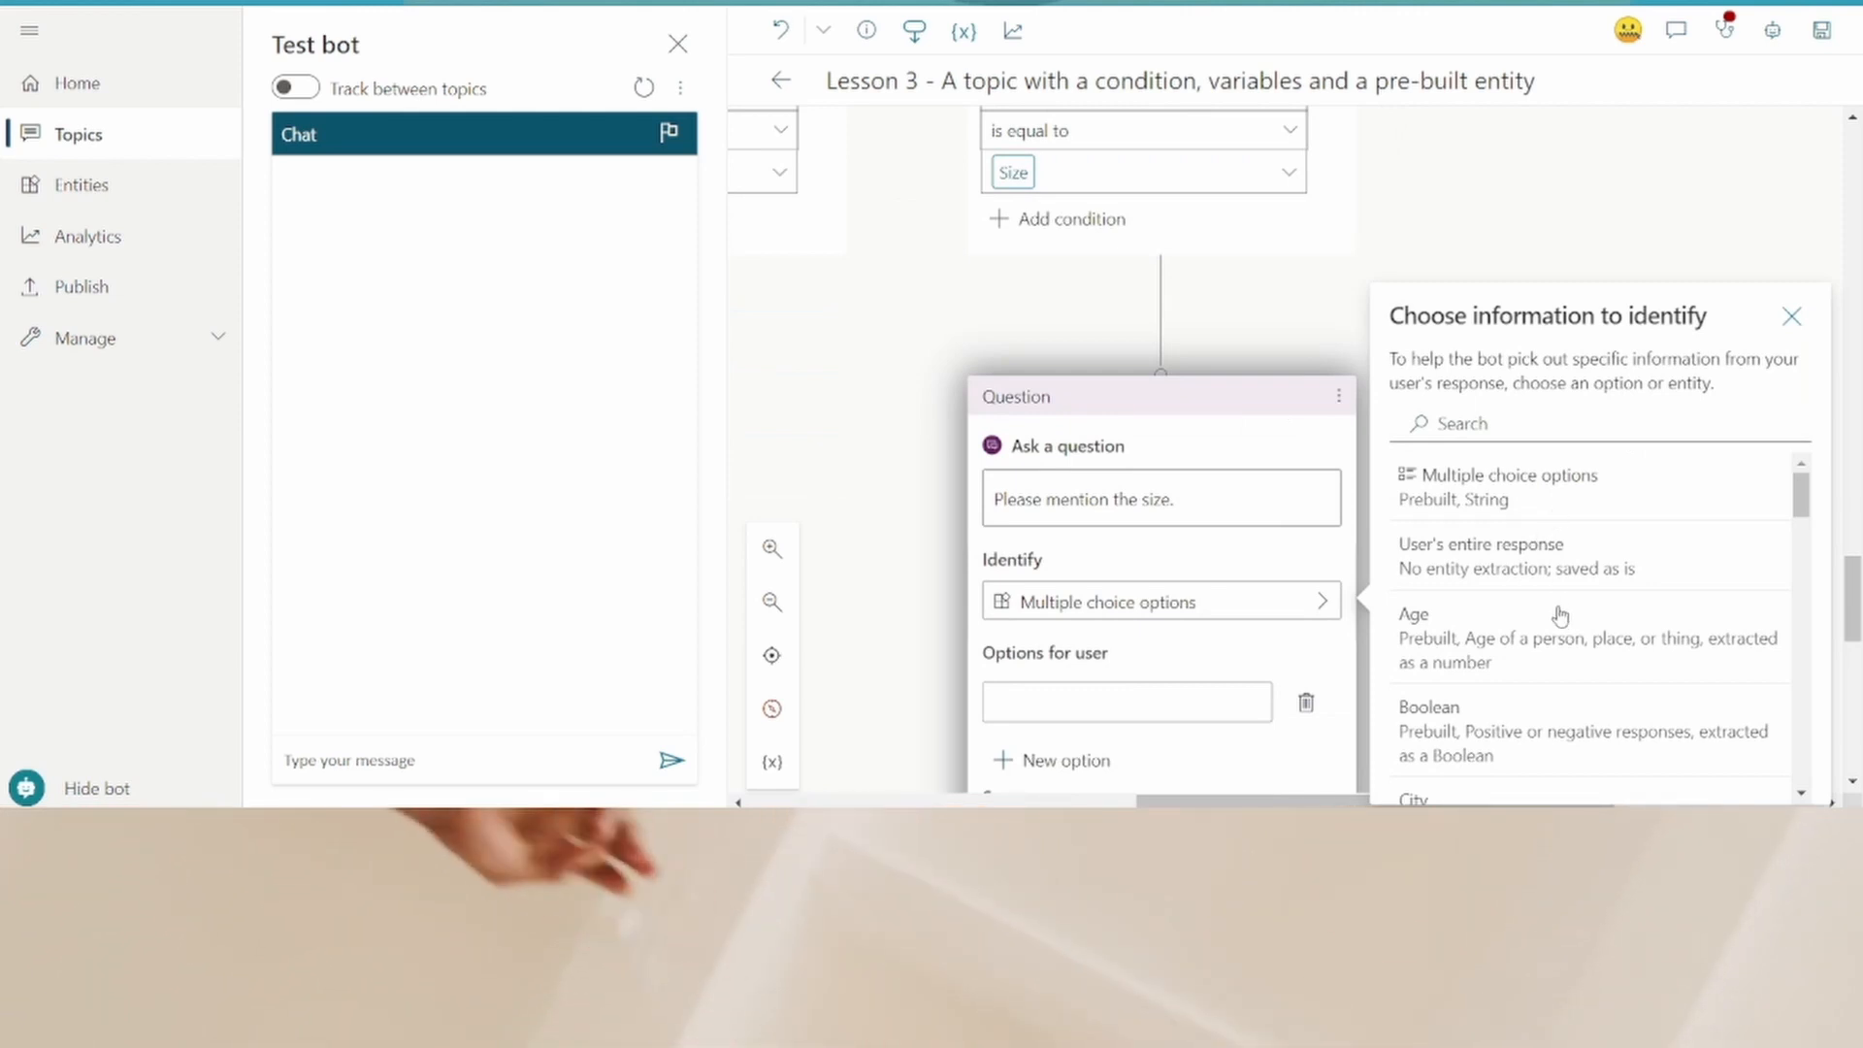
# - Set the size question to identify the user's entire response and add a message: "Your order is placed. Please, give us sometime to get back to you."
pyautogui.click(1606, 580)
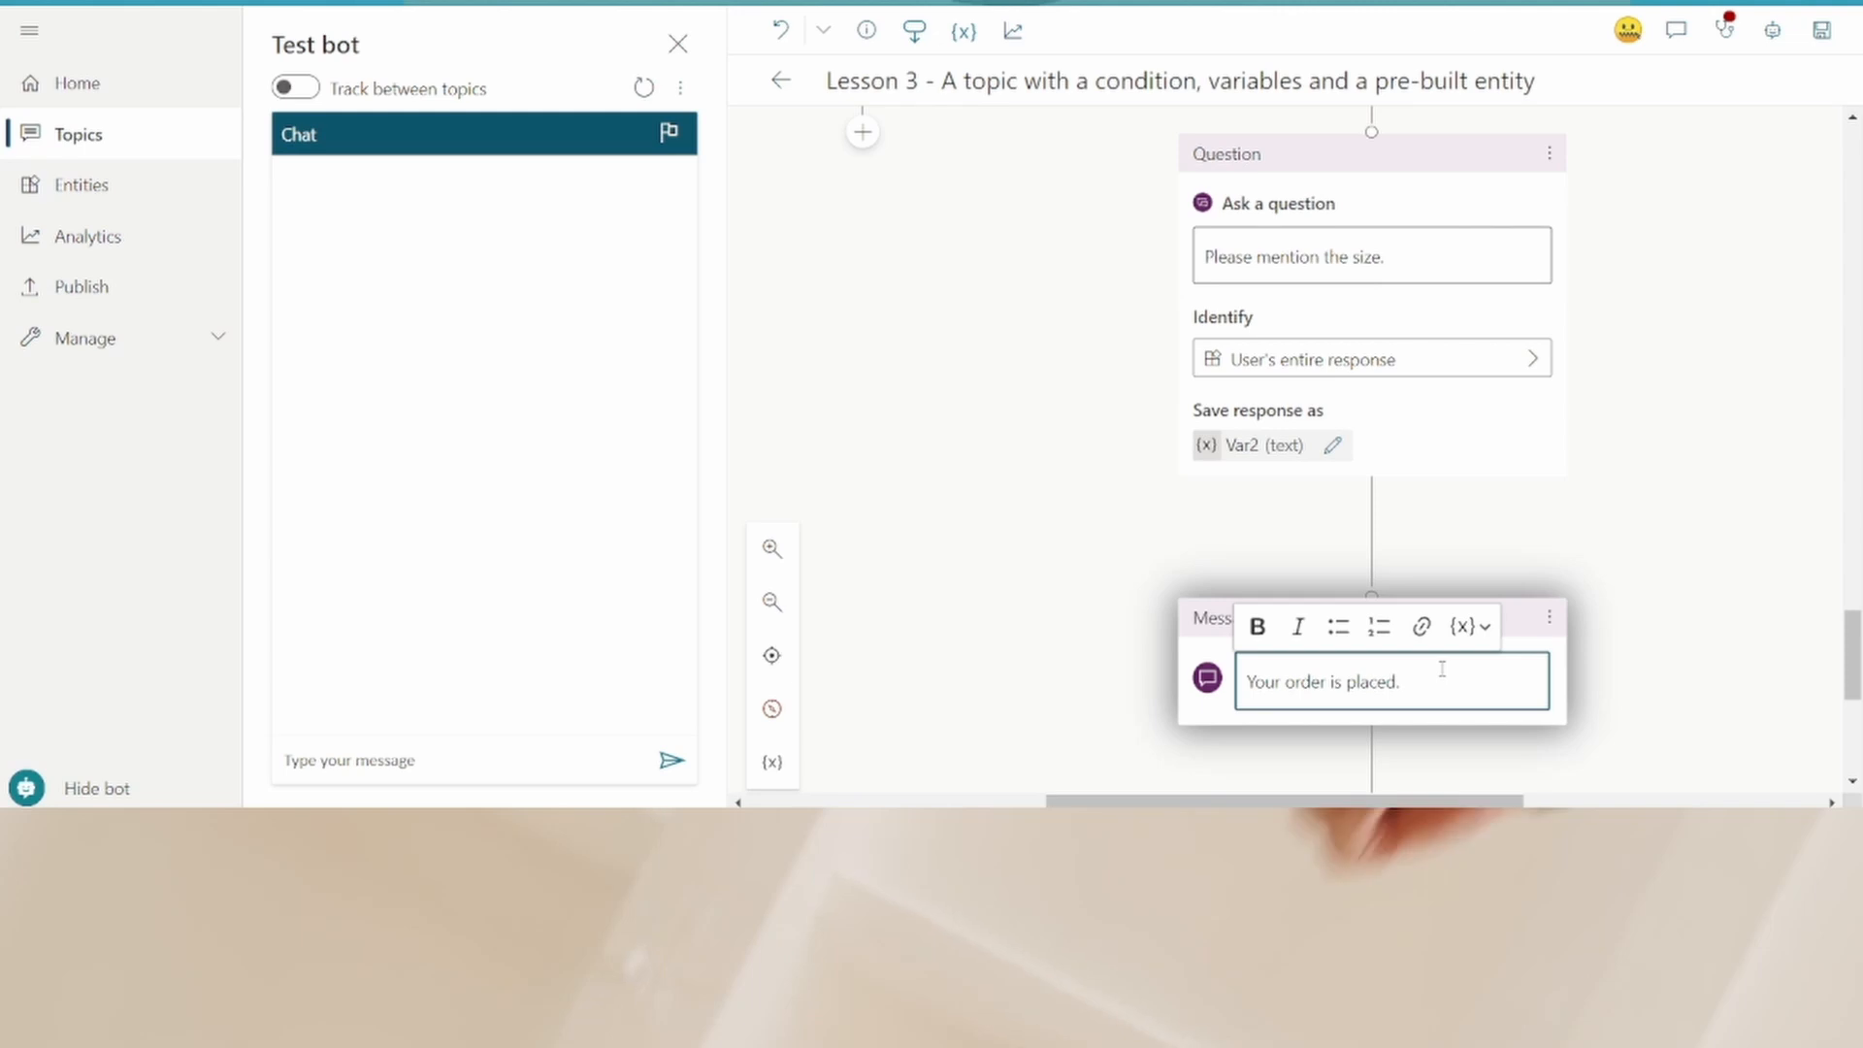
pyautogui.write('Please')
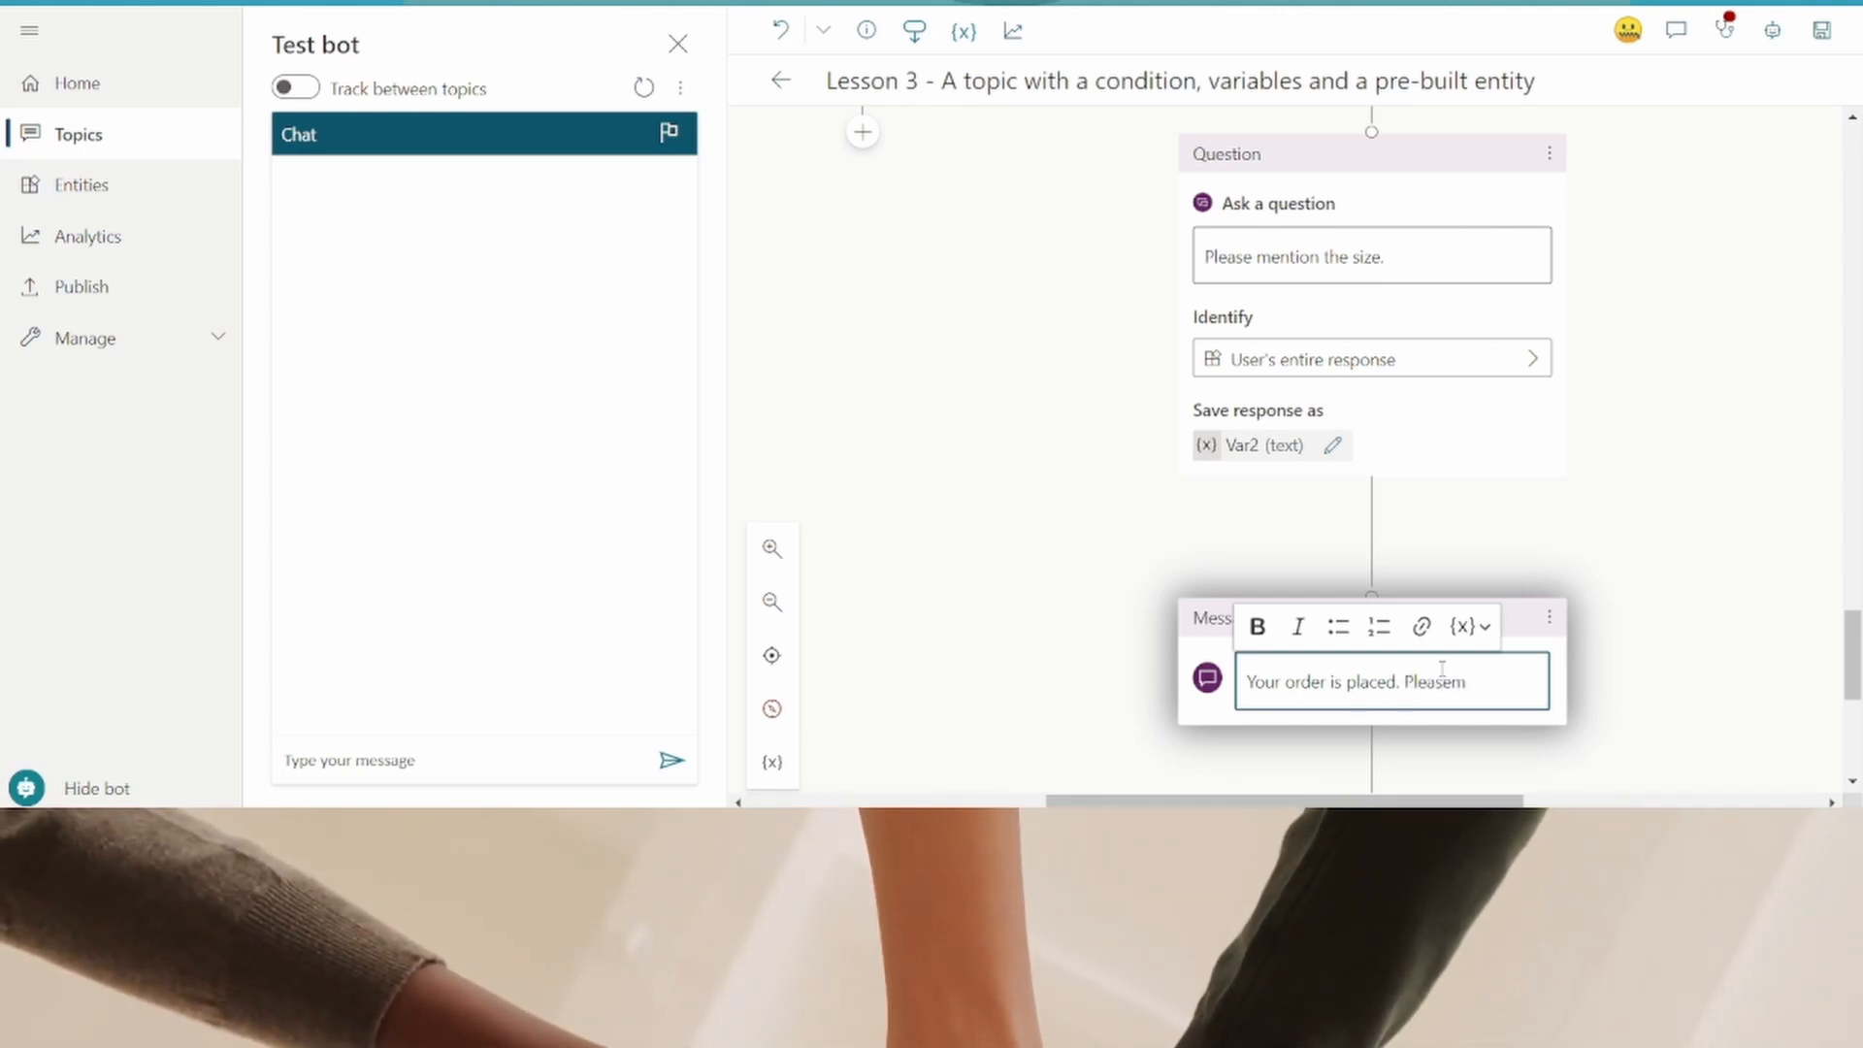
pyautogui.write(', give')
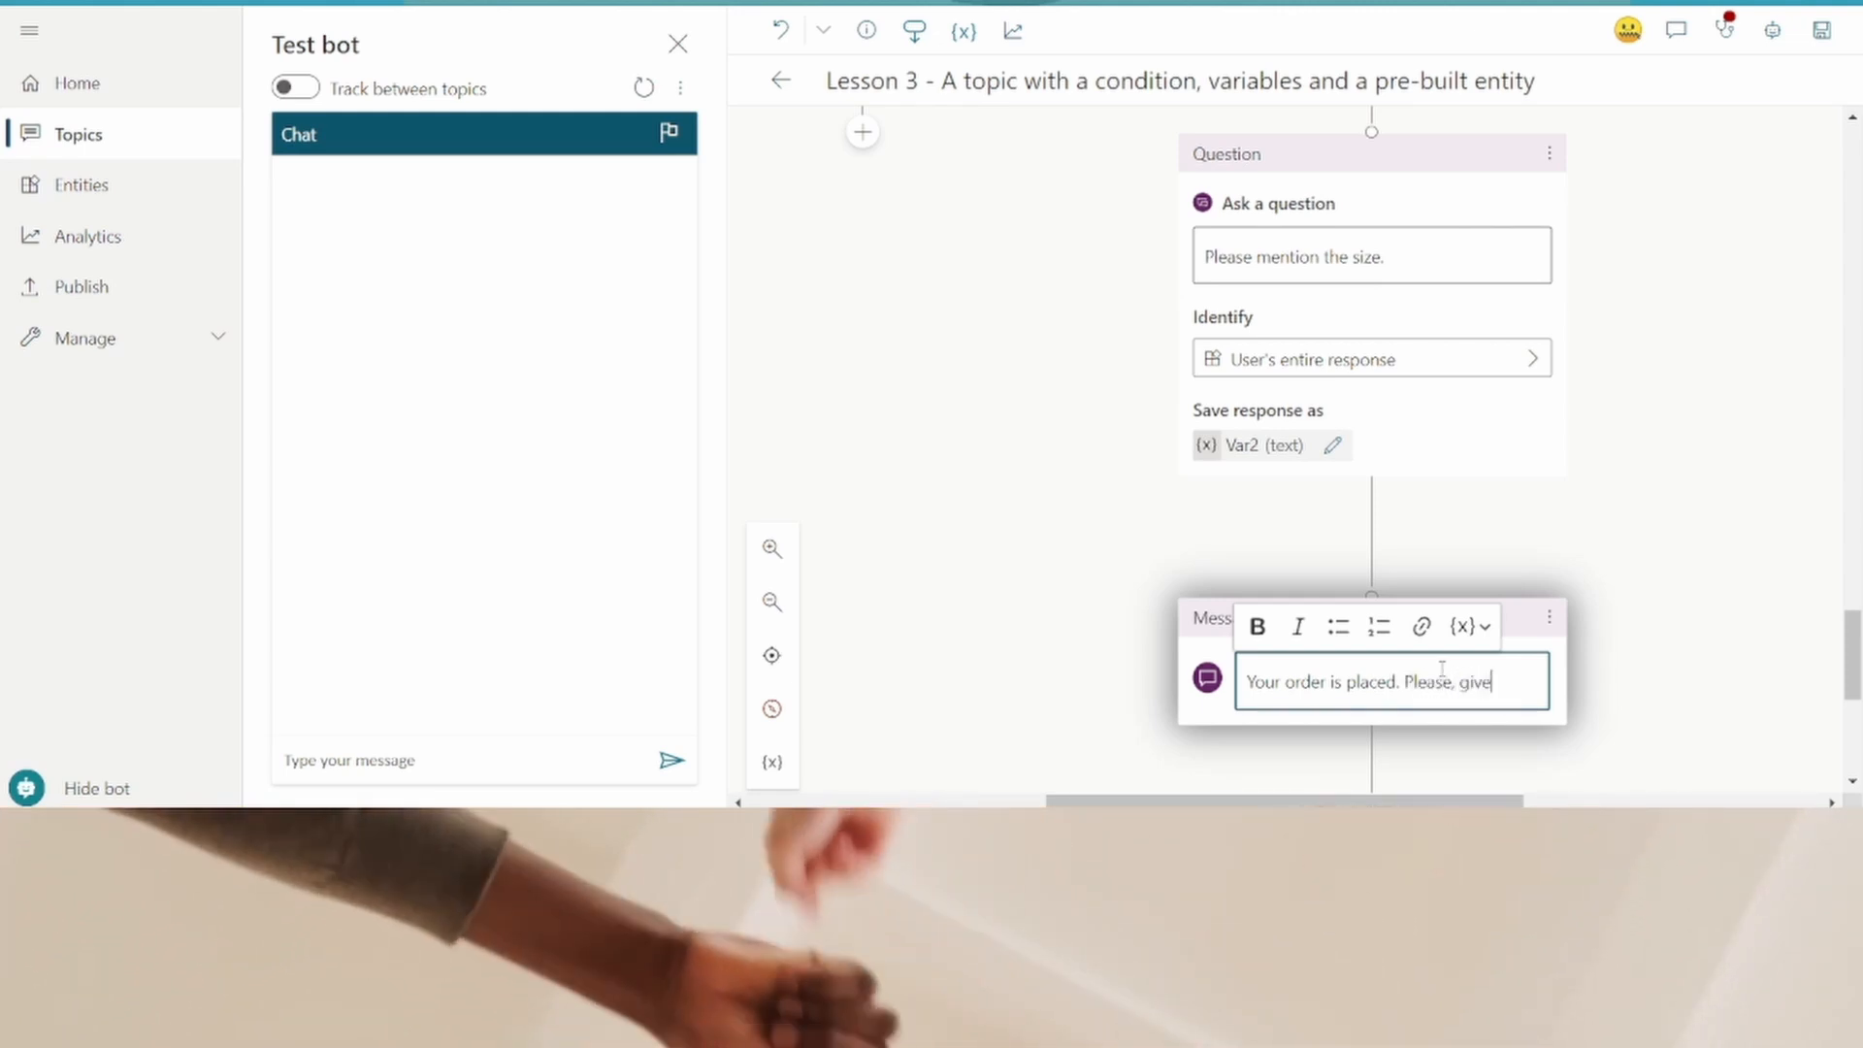
pyautogui.write(' us sometime to get back to you.')
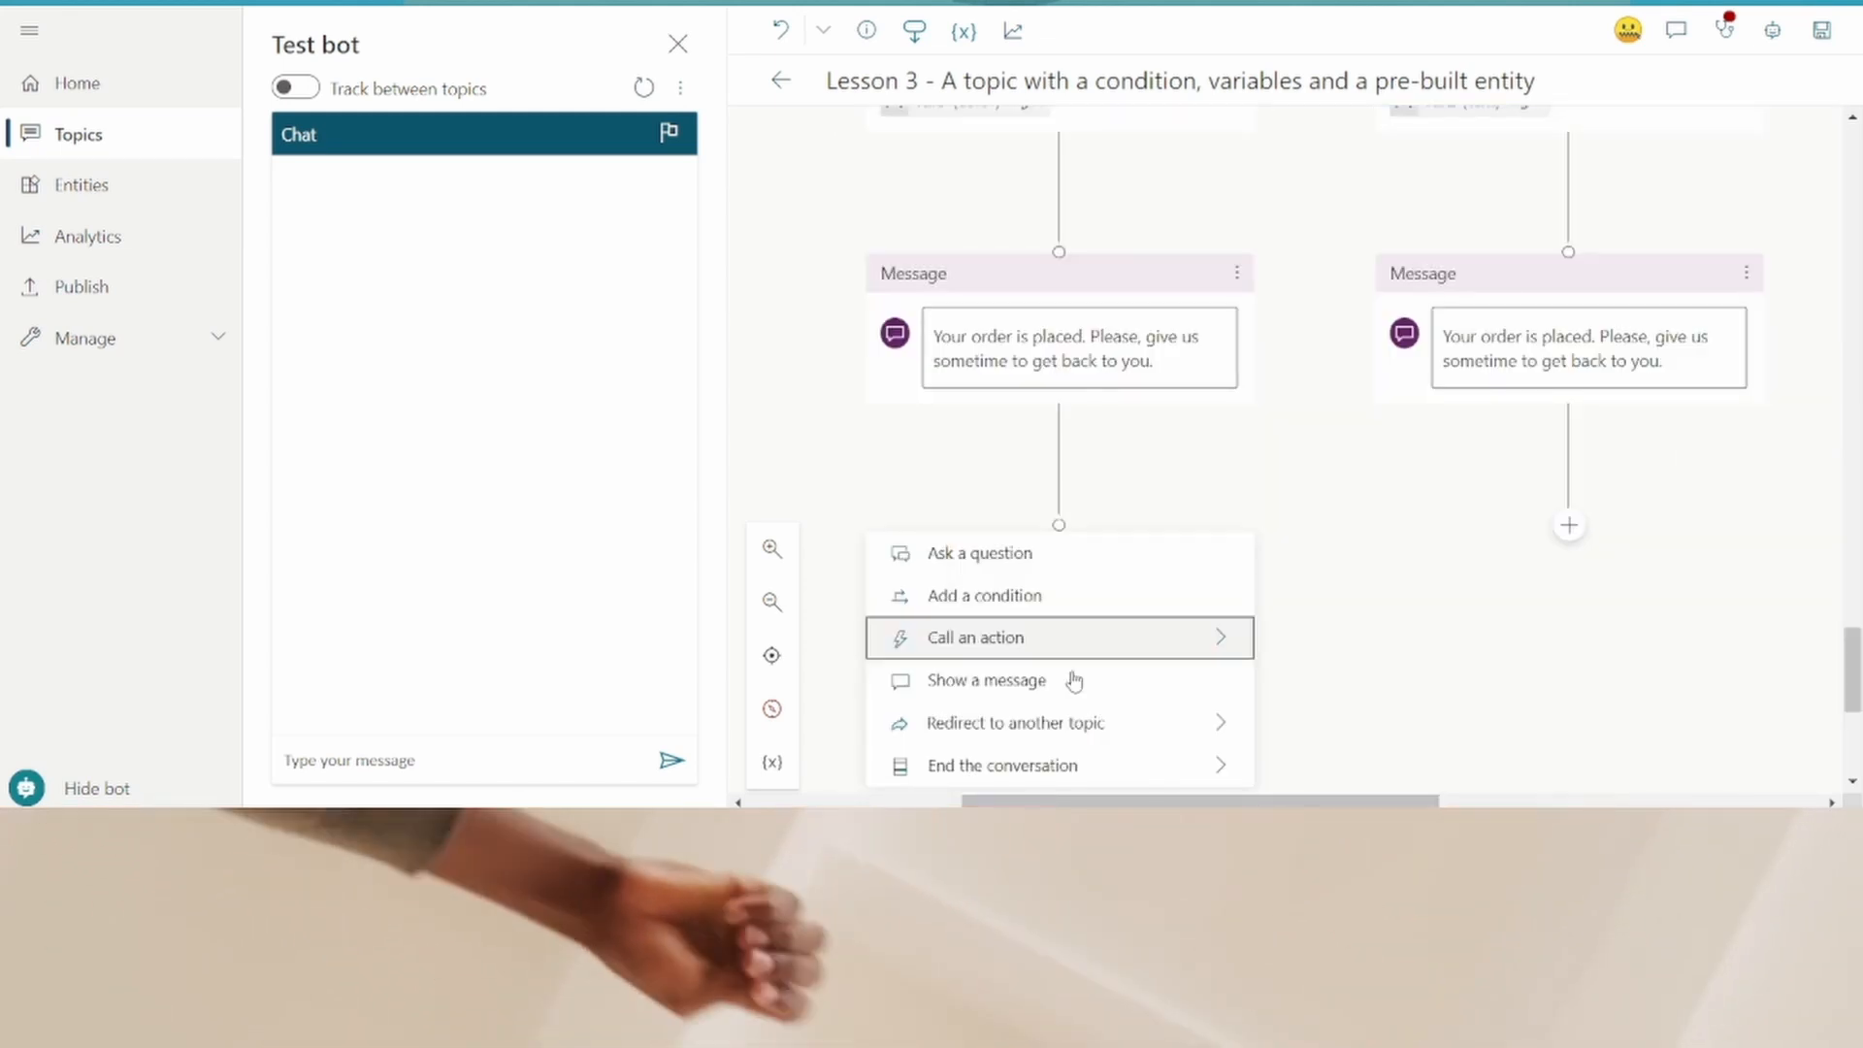
# - End the conversation with a survey after the order-placed message in the Colour branch
pyautogui.scroll(-1, 1068, 678)
pyautogui.click(1072, 702)
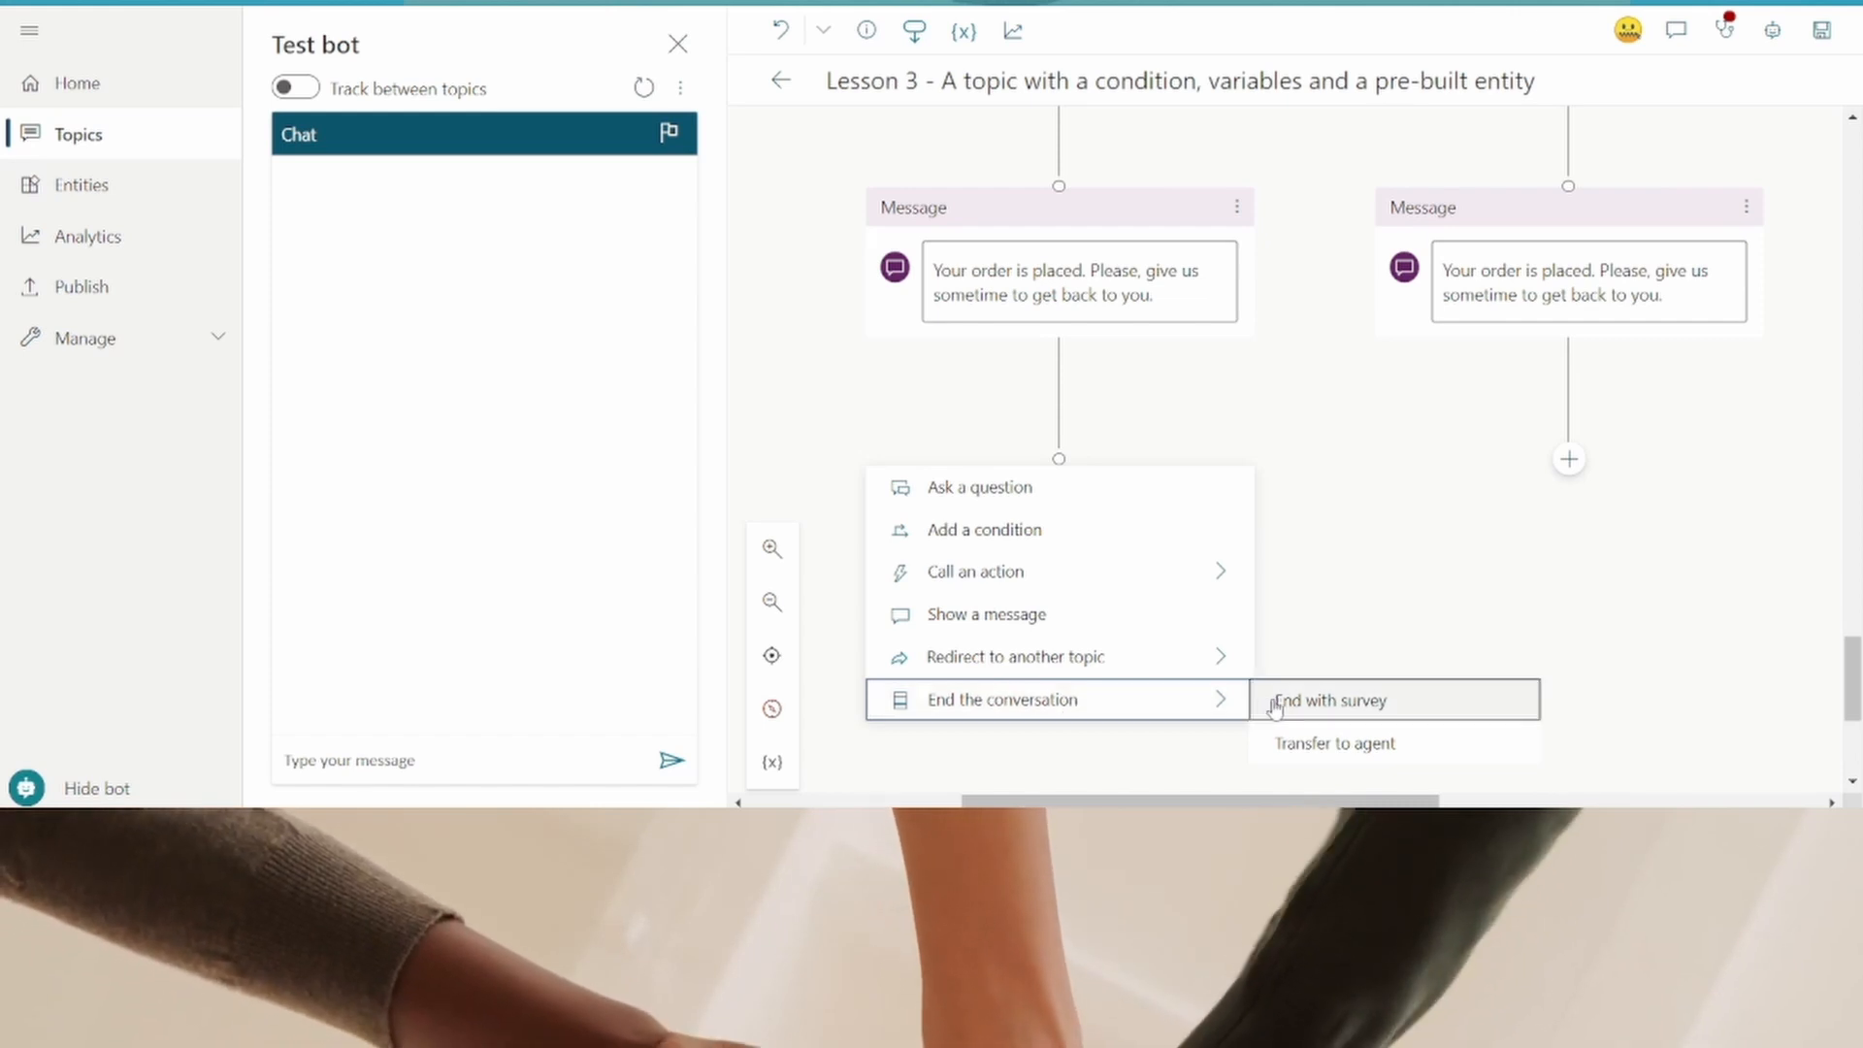
pyautogui.click(1333, 700)
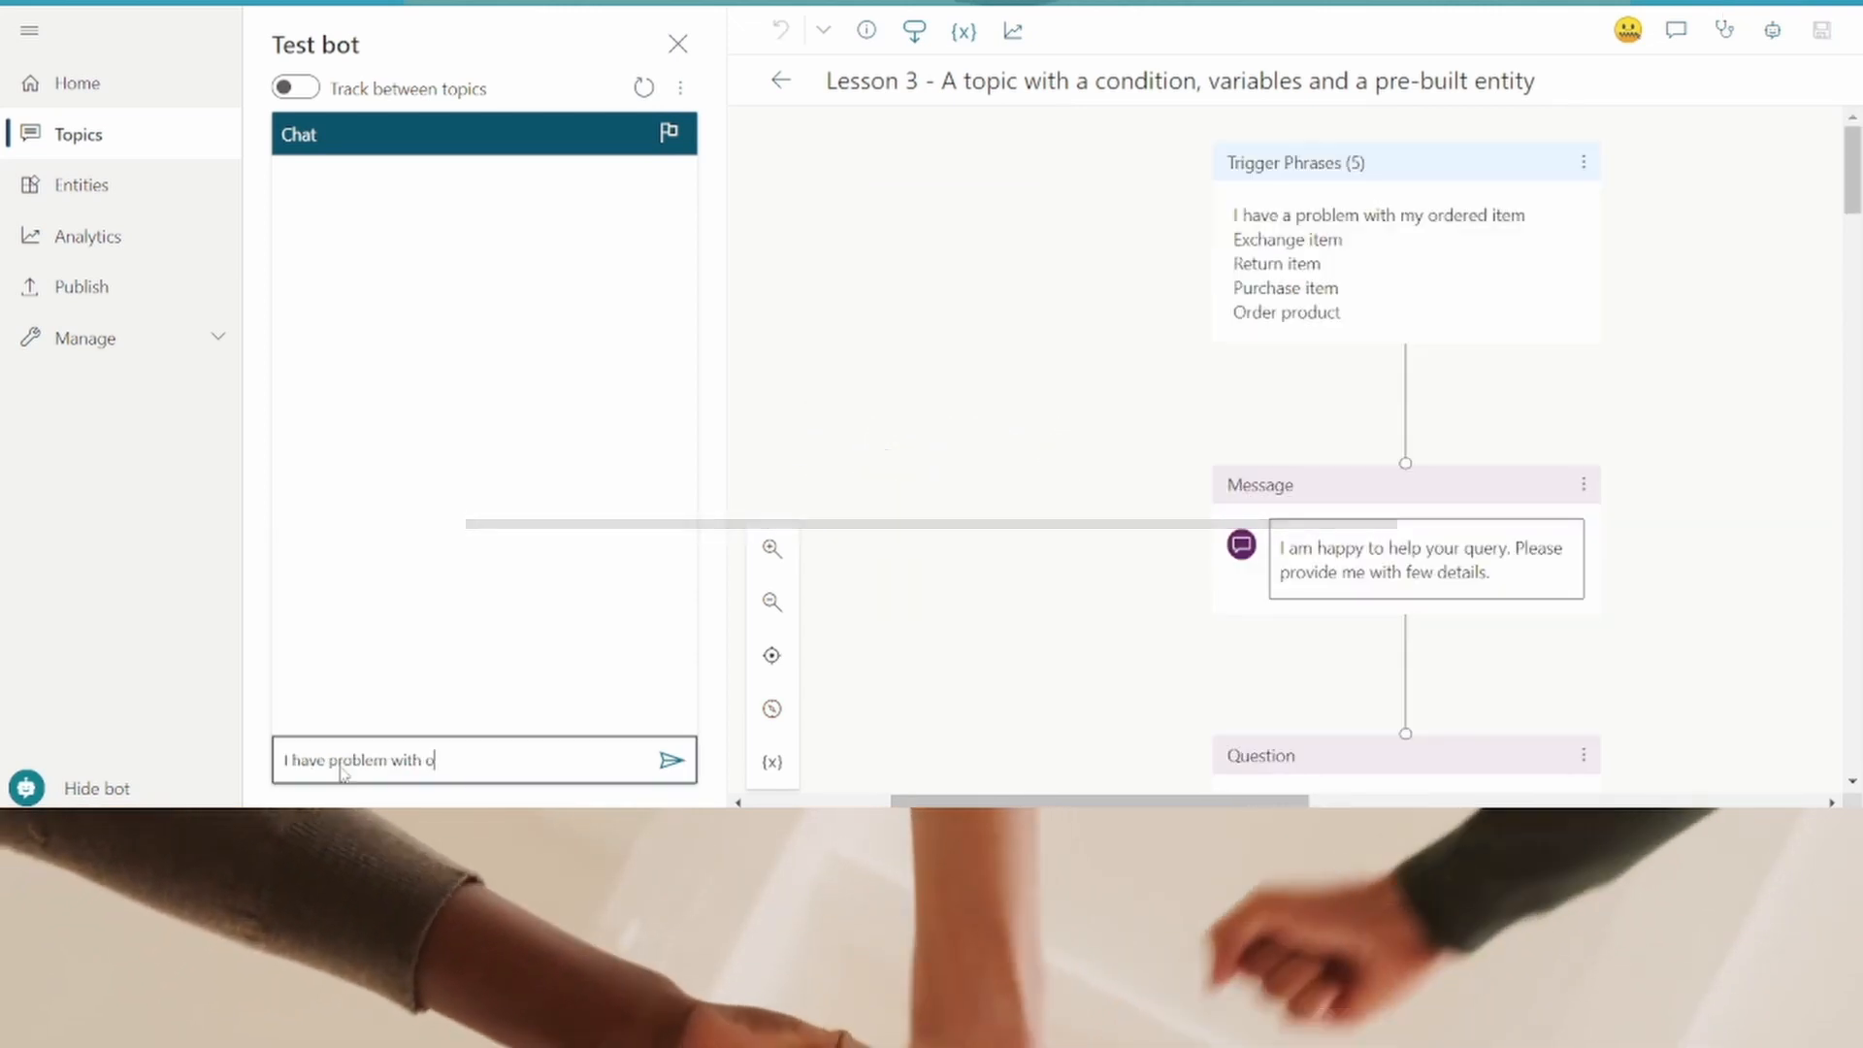
# - Test the bot by sending "I have problem with order", choosing Return, and answering Yes to the follow-up
pyautogui.write('rde')
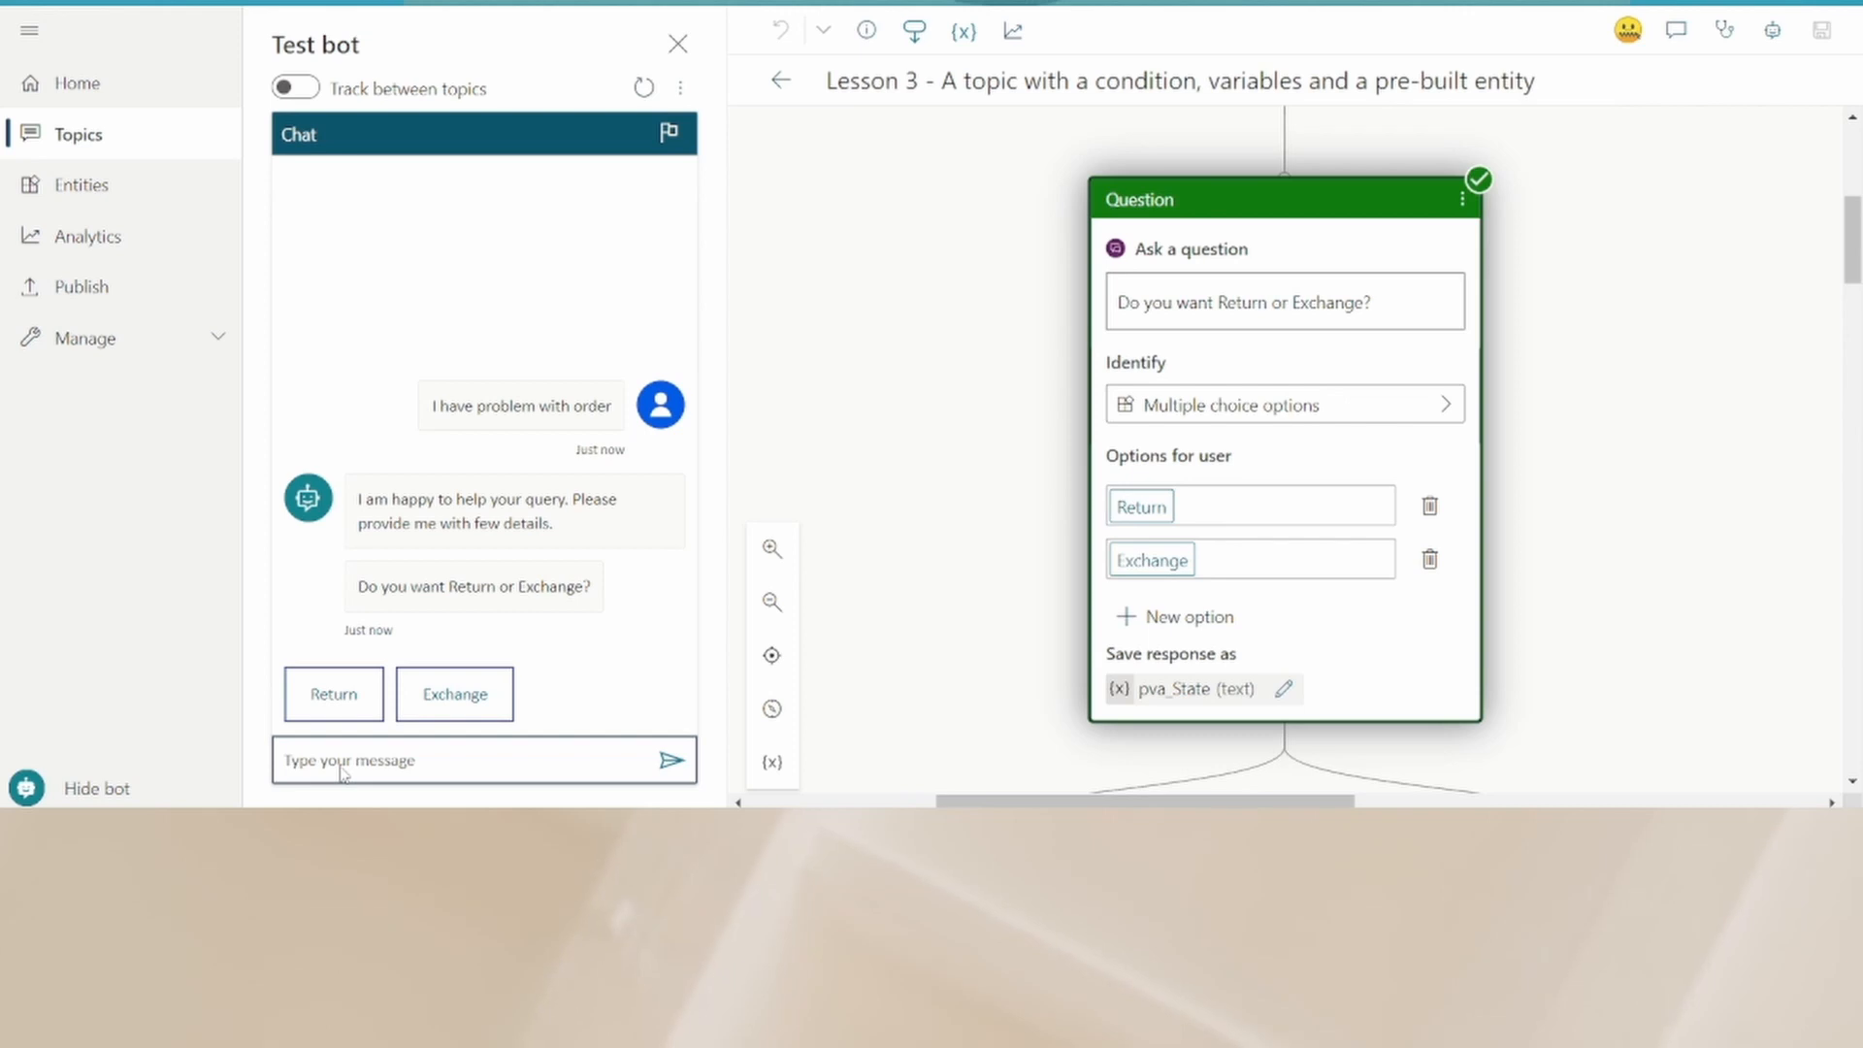
pyautogui.click(328, 693)
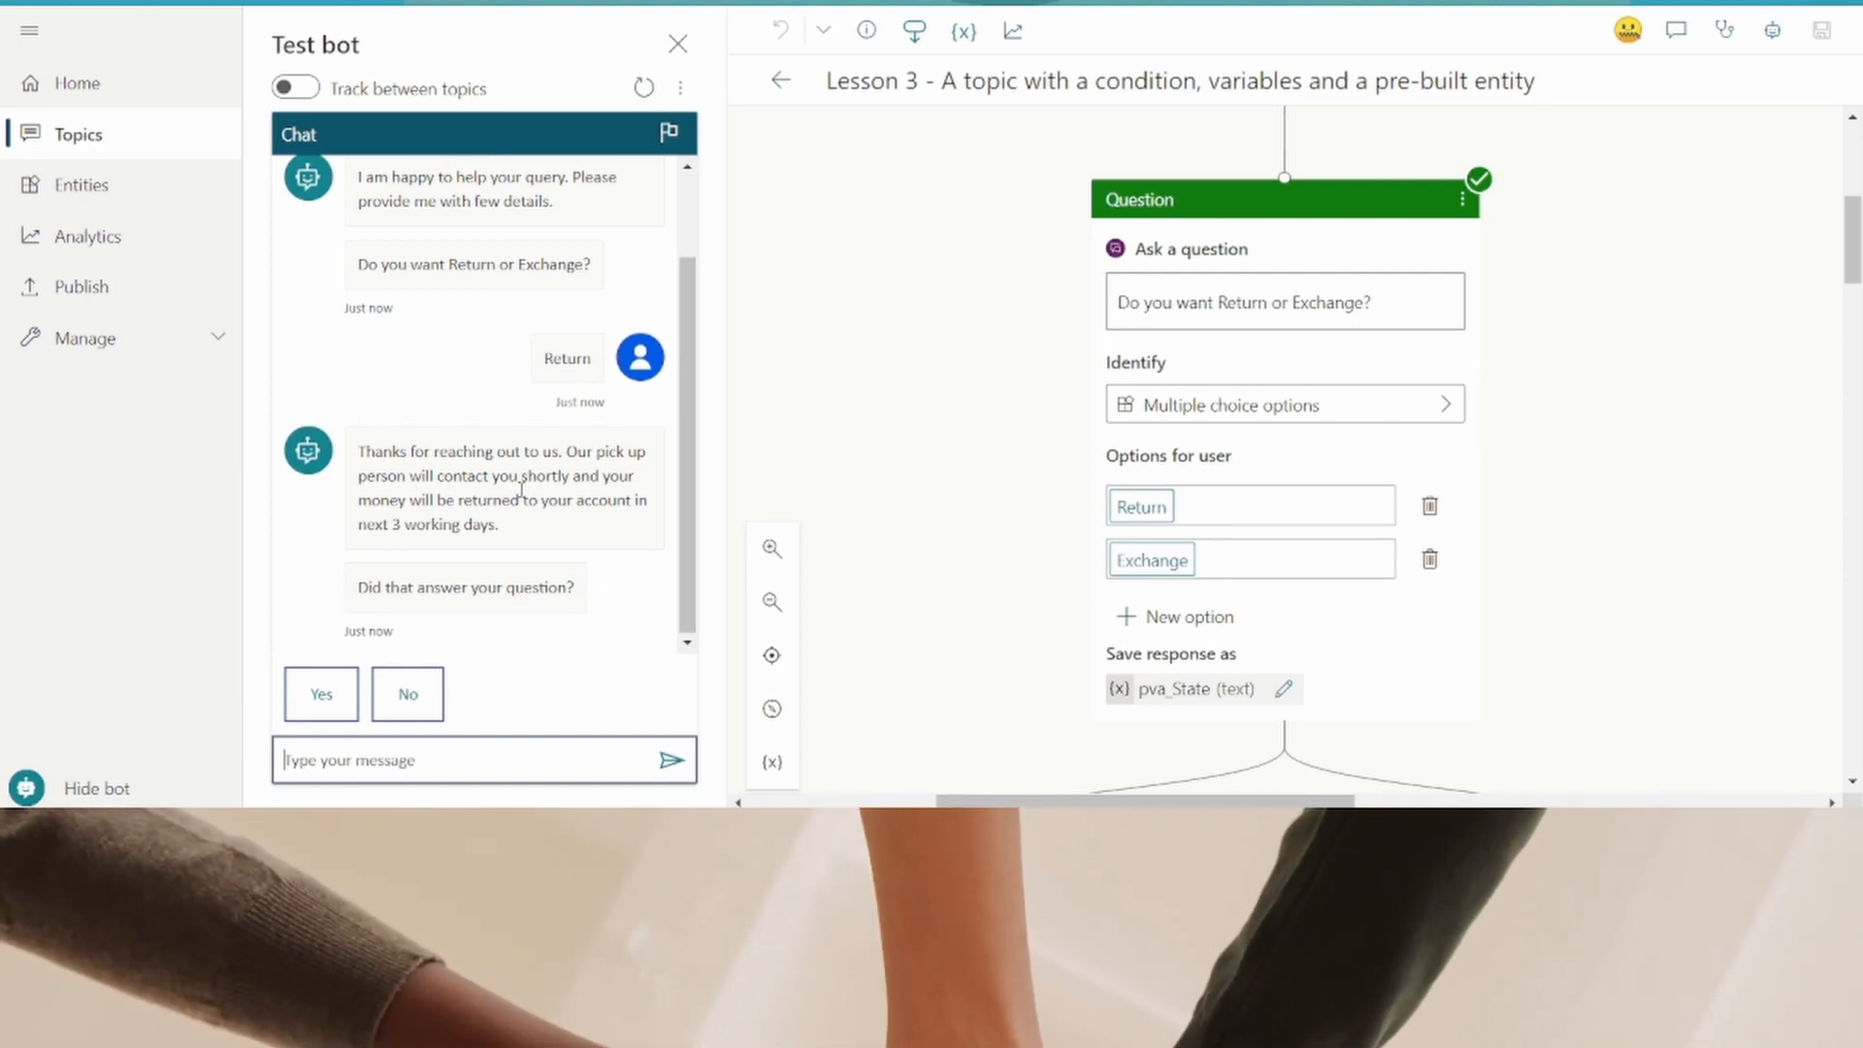
pyautogui.click(333, 696)
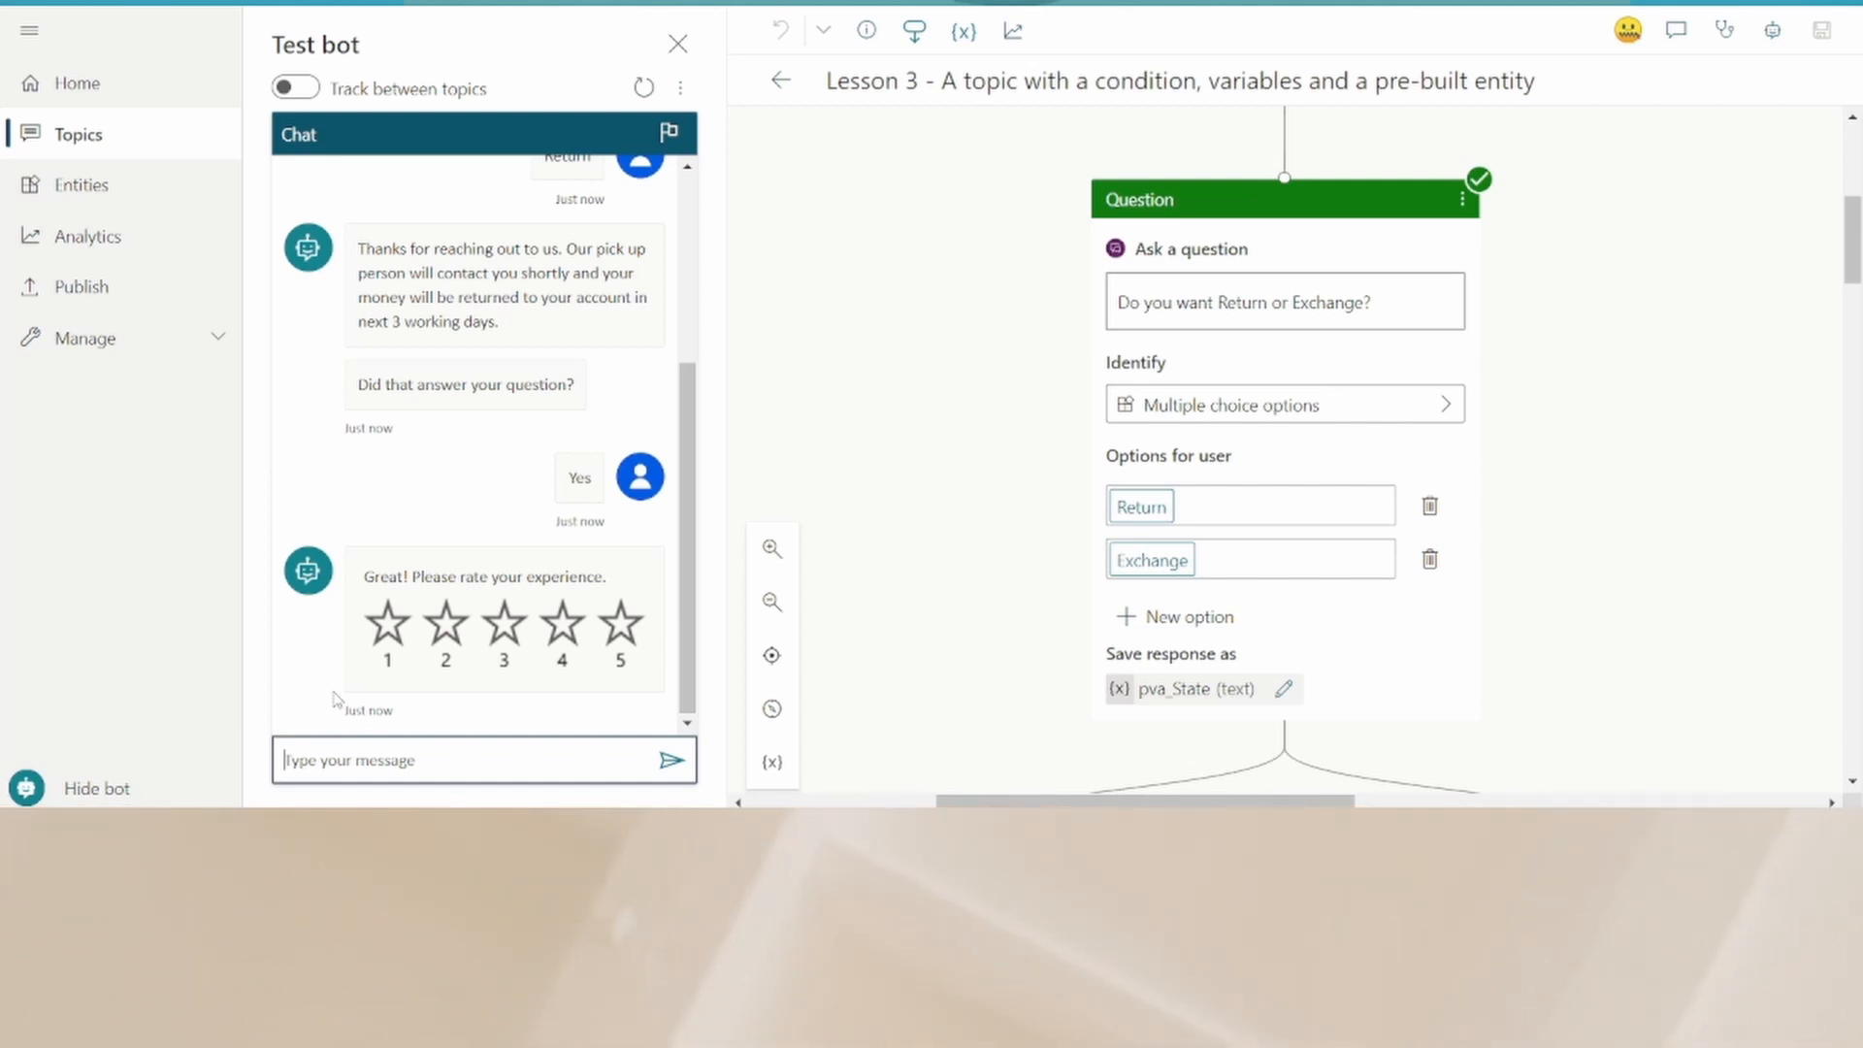
# - Send "Order issue" in the test chat, rate the experience 2 stars, and answer Yes to further help
pyautogui.write('Order issue')
pyautogui.press('Return')
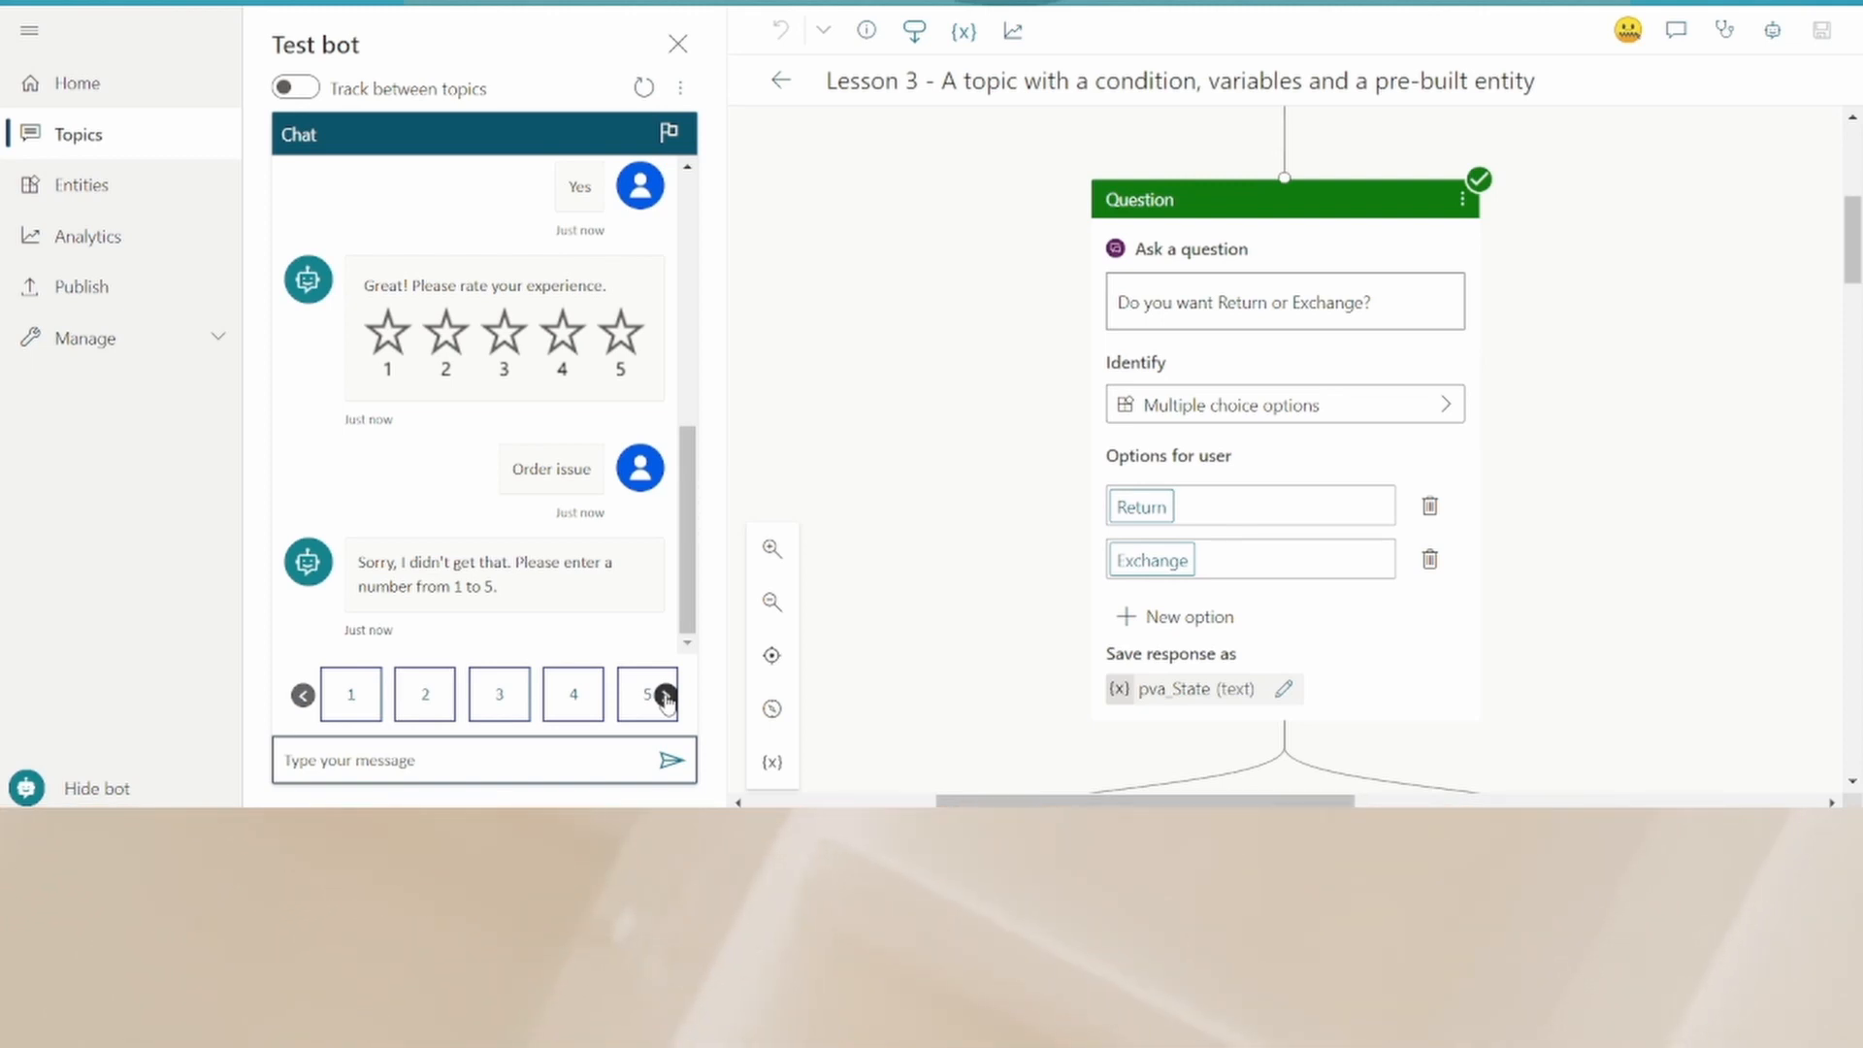
pyautogui.click(666, 696)
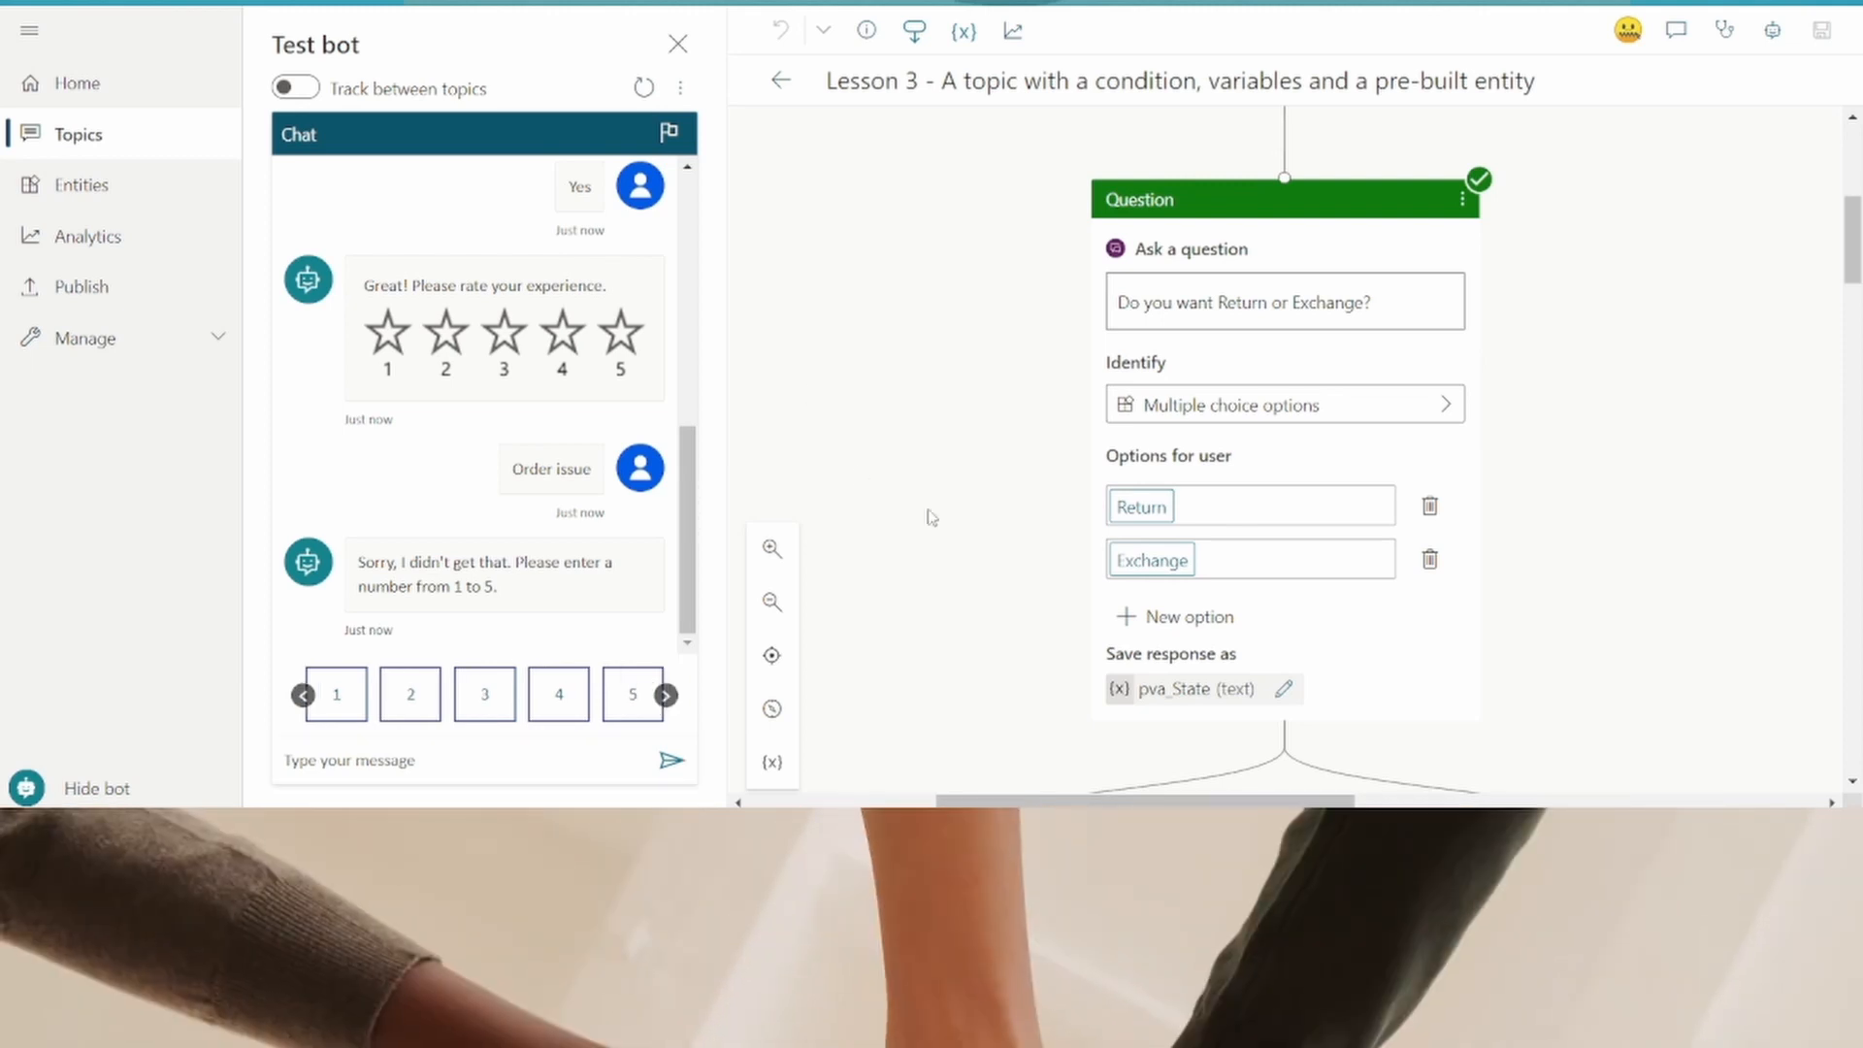
pyautogui.click(412, 707)
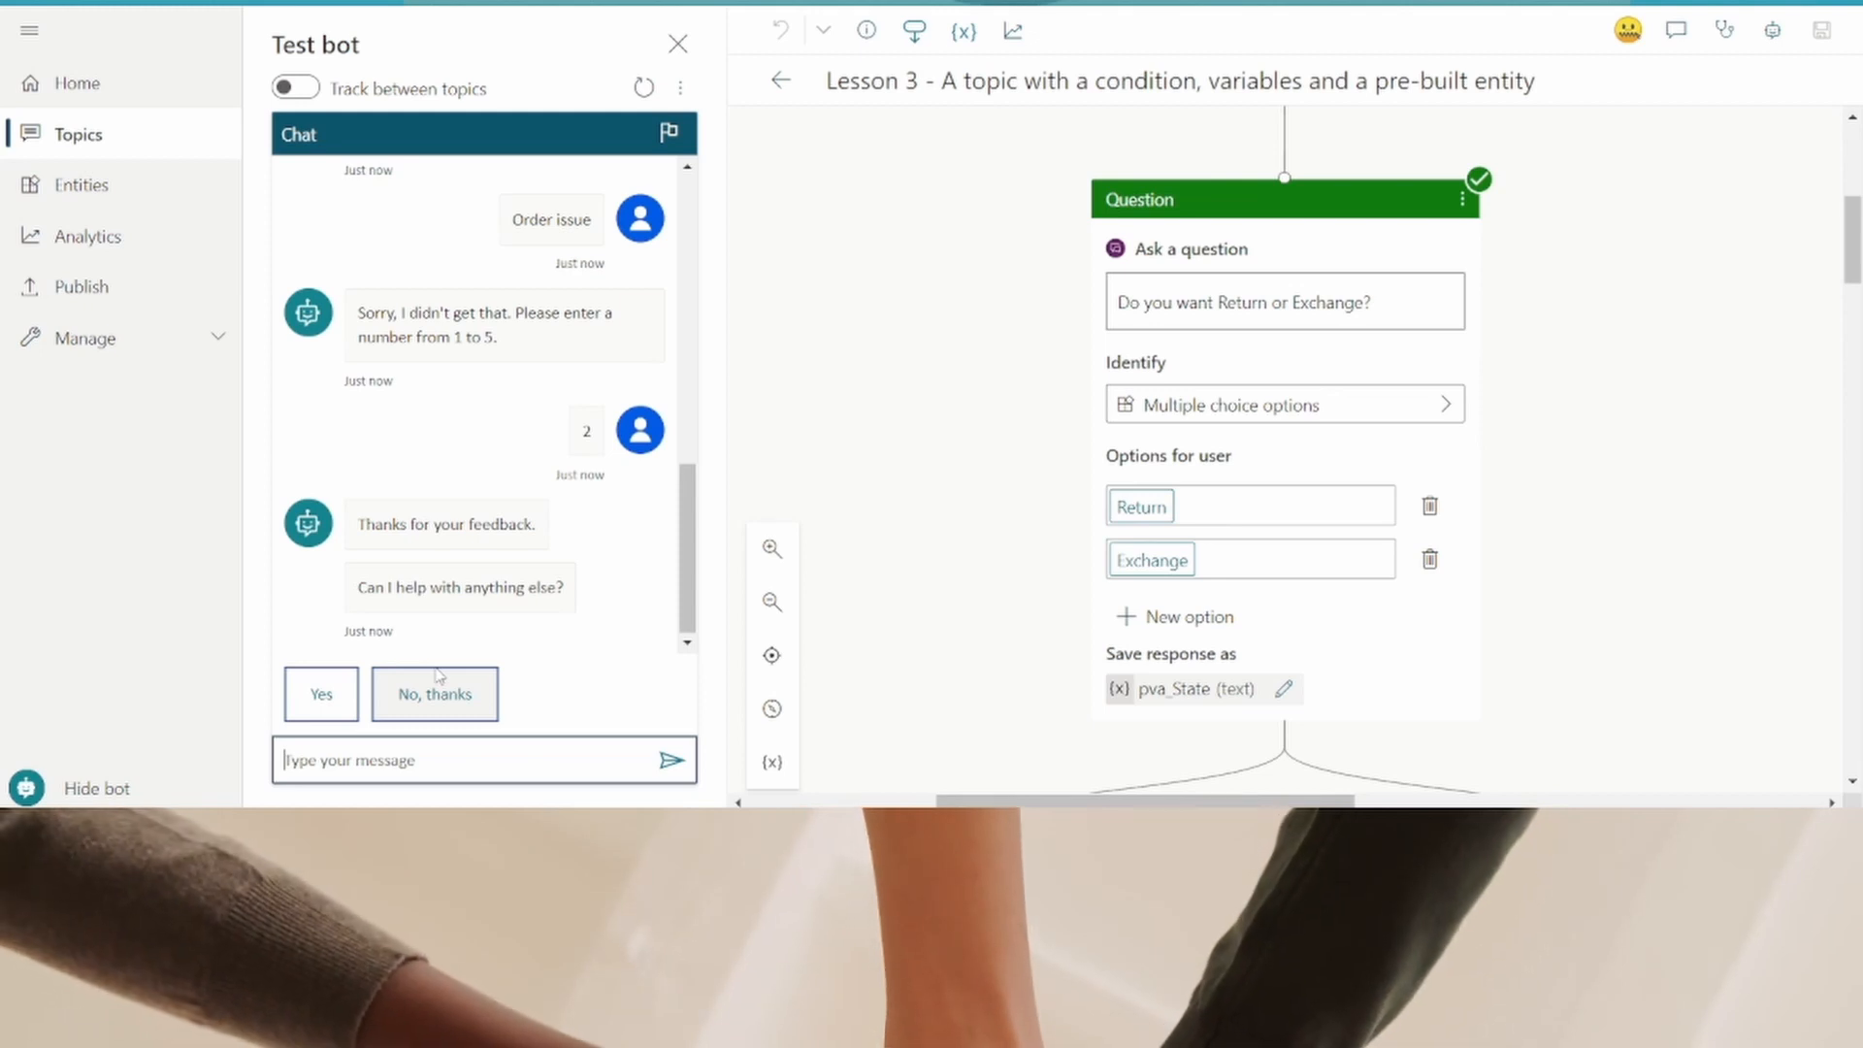
pyautogui.click(322, 694)
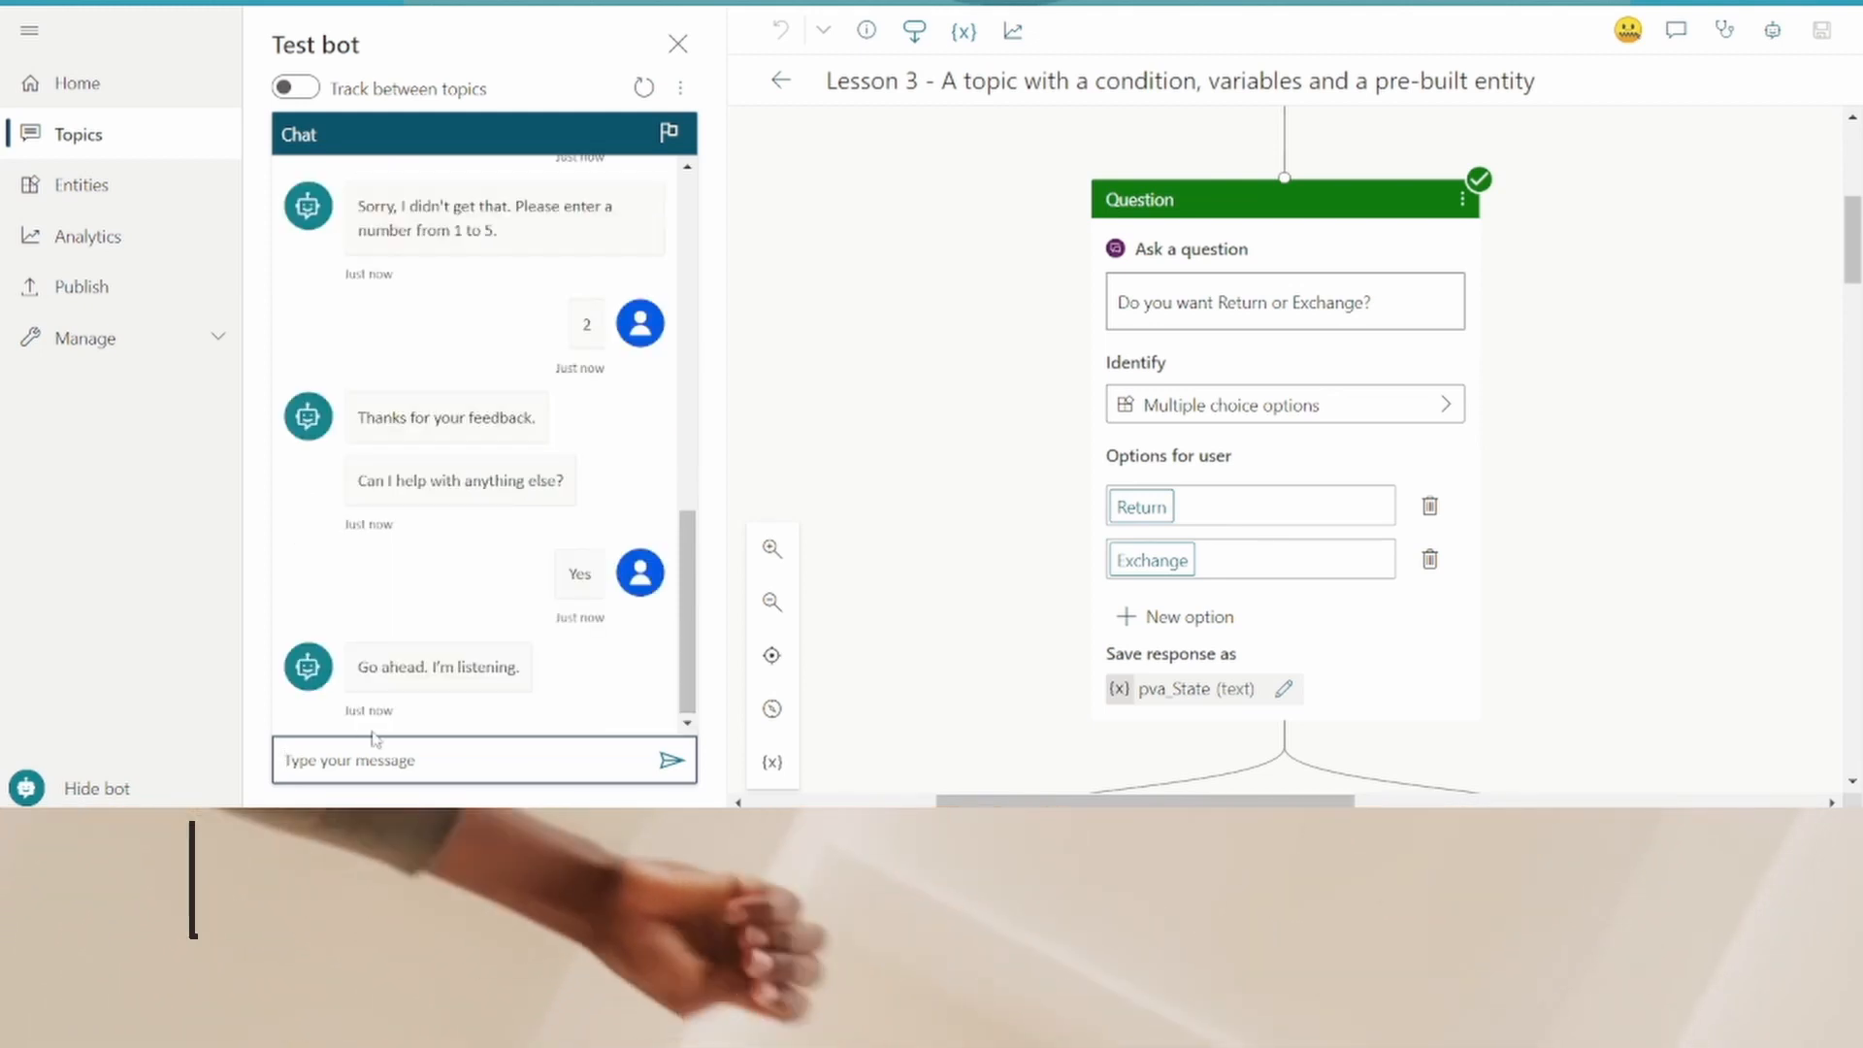
# - Test the exchange path by sending "issue with order", then choosing Exchange, No, and Colour
pyautogui.write('issue wi')
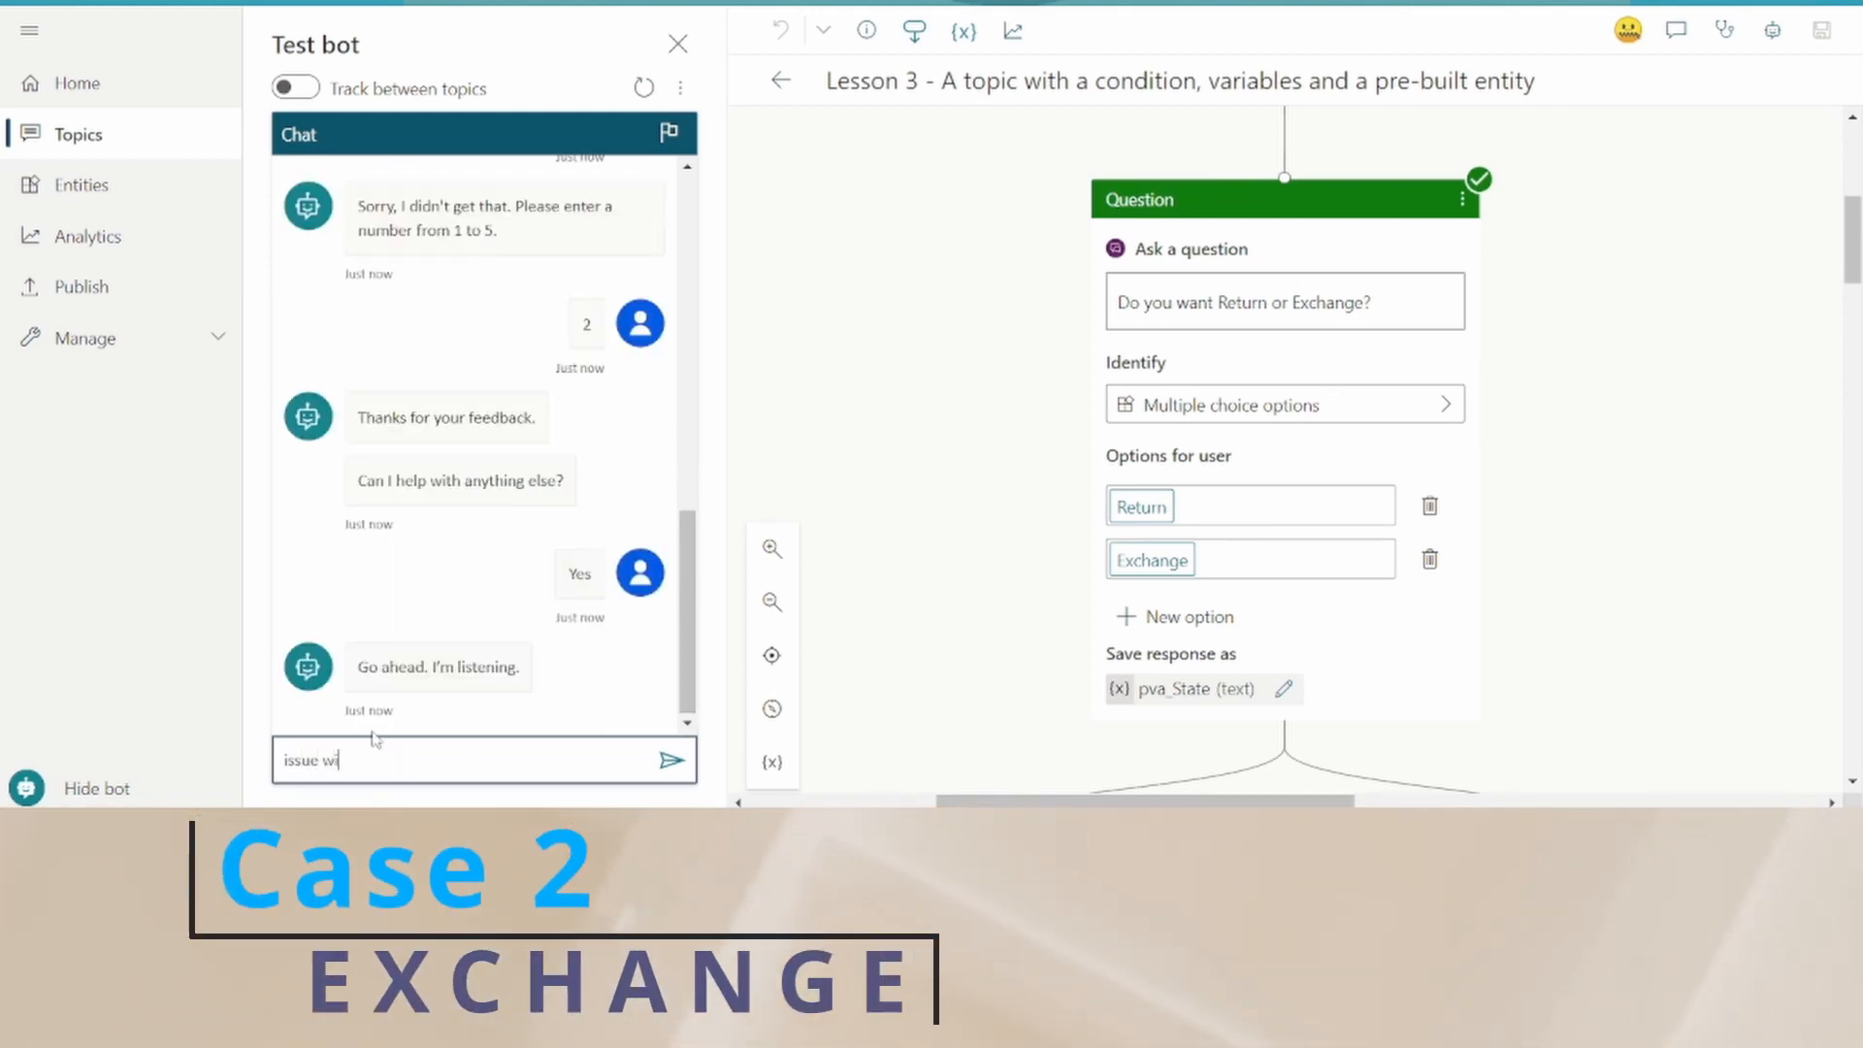
pyautogui.write('th or')
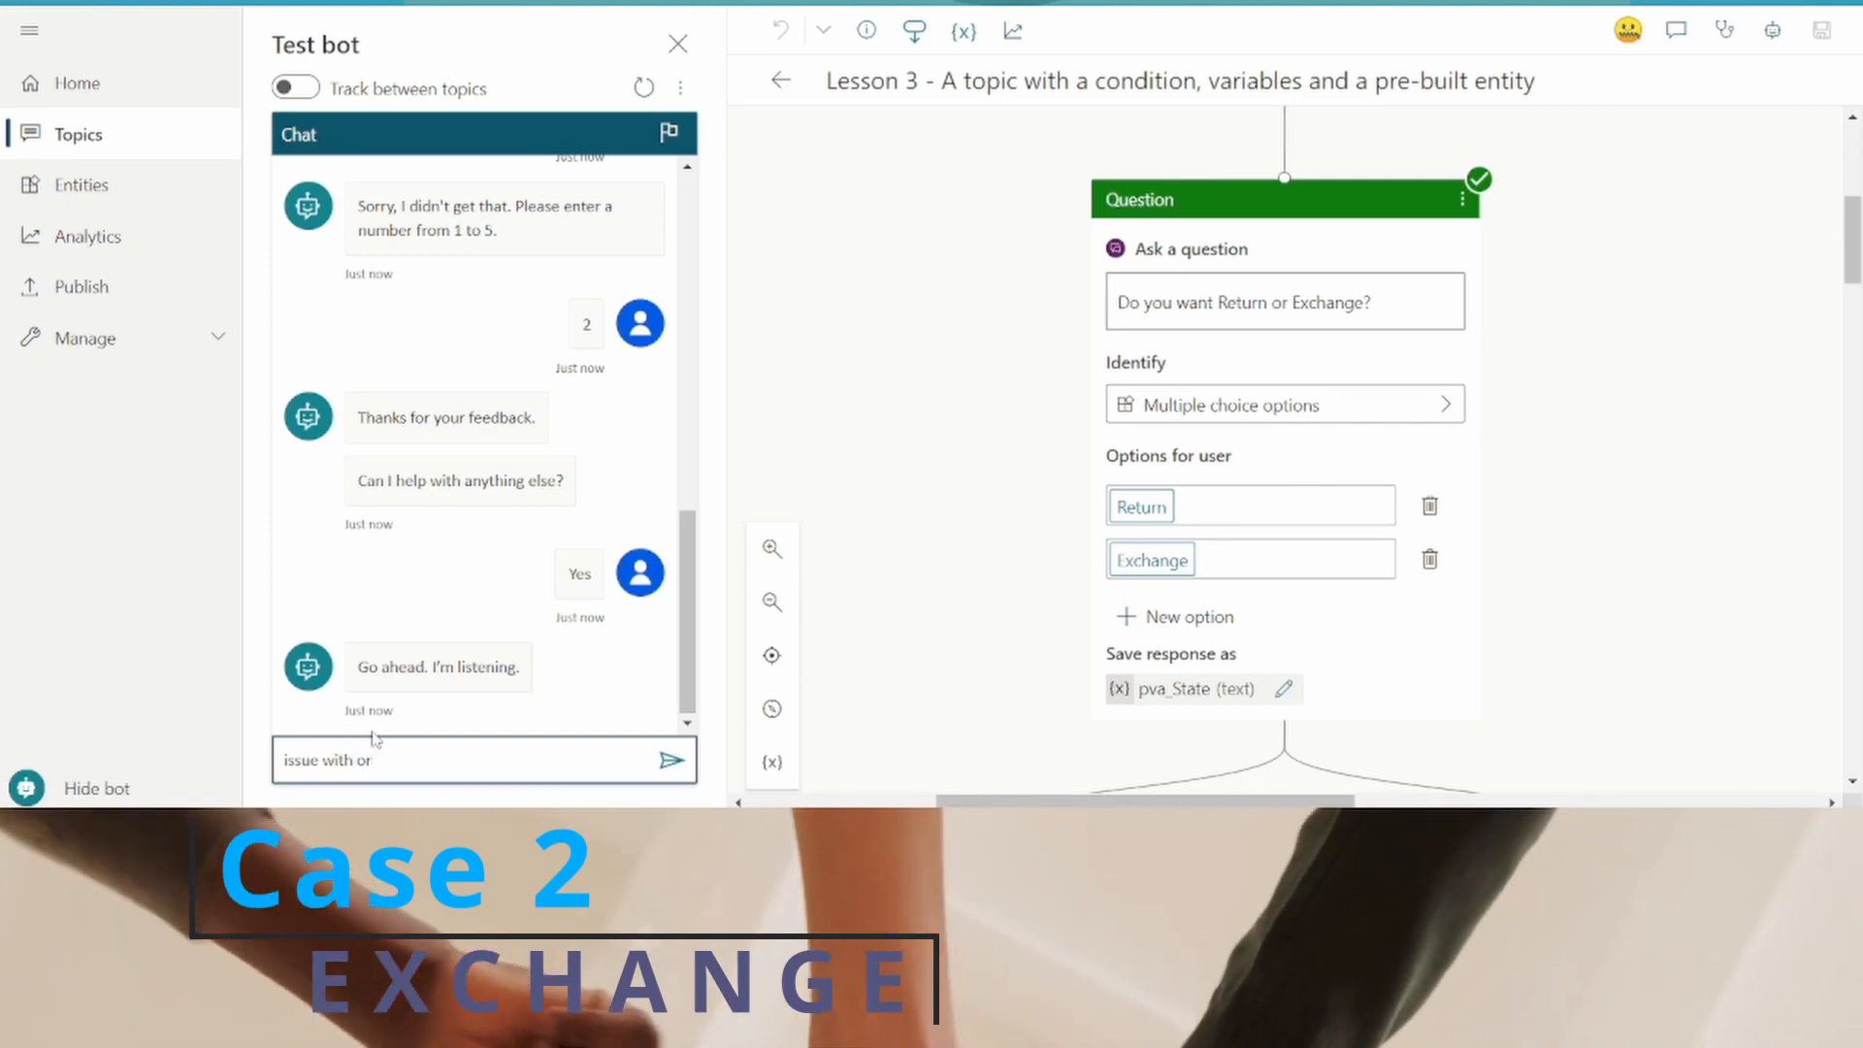
pyautogui.write('der')
pyautogui.press('Return')
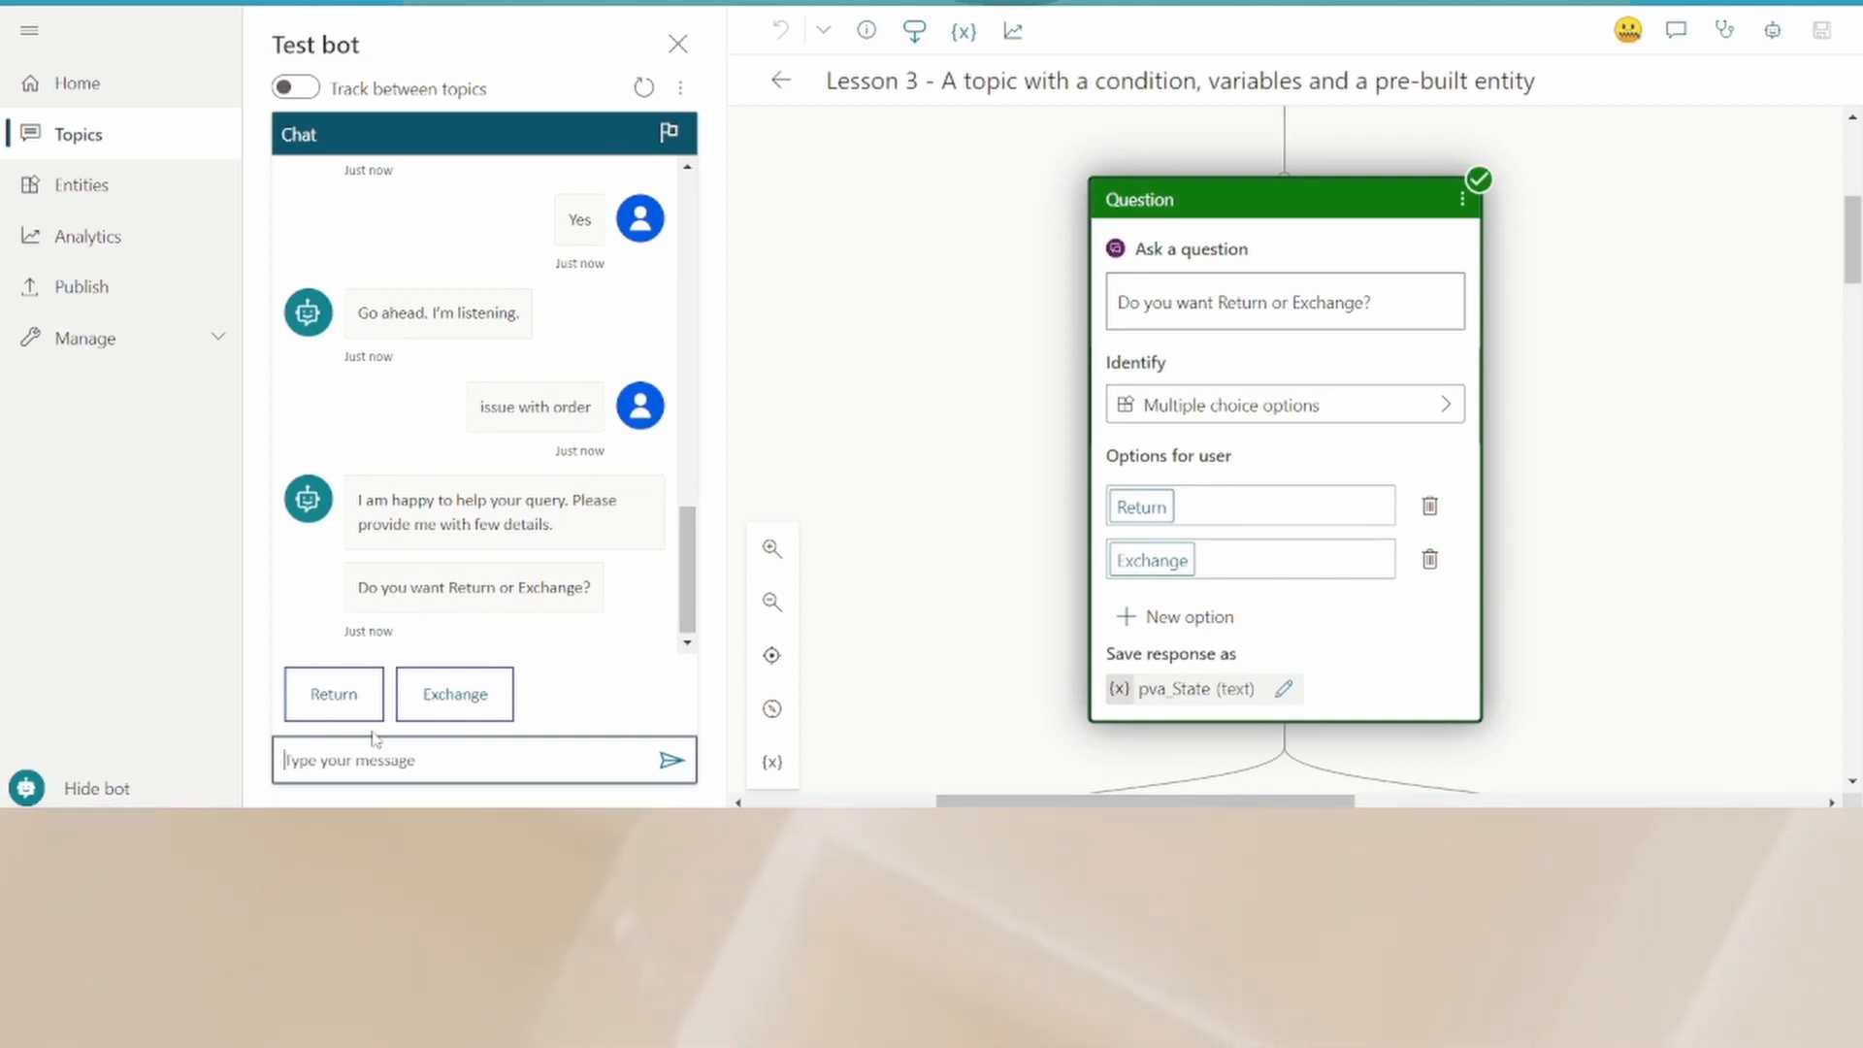
pyautogui.click(452, 693)
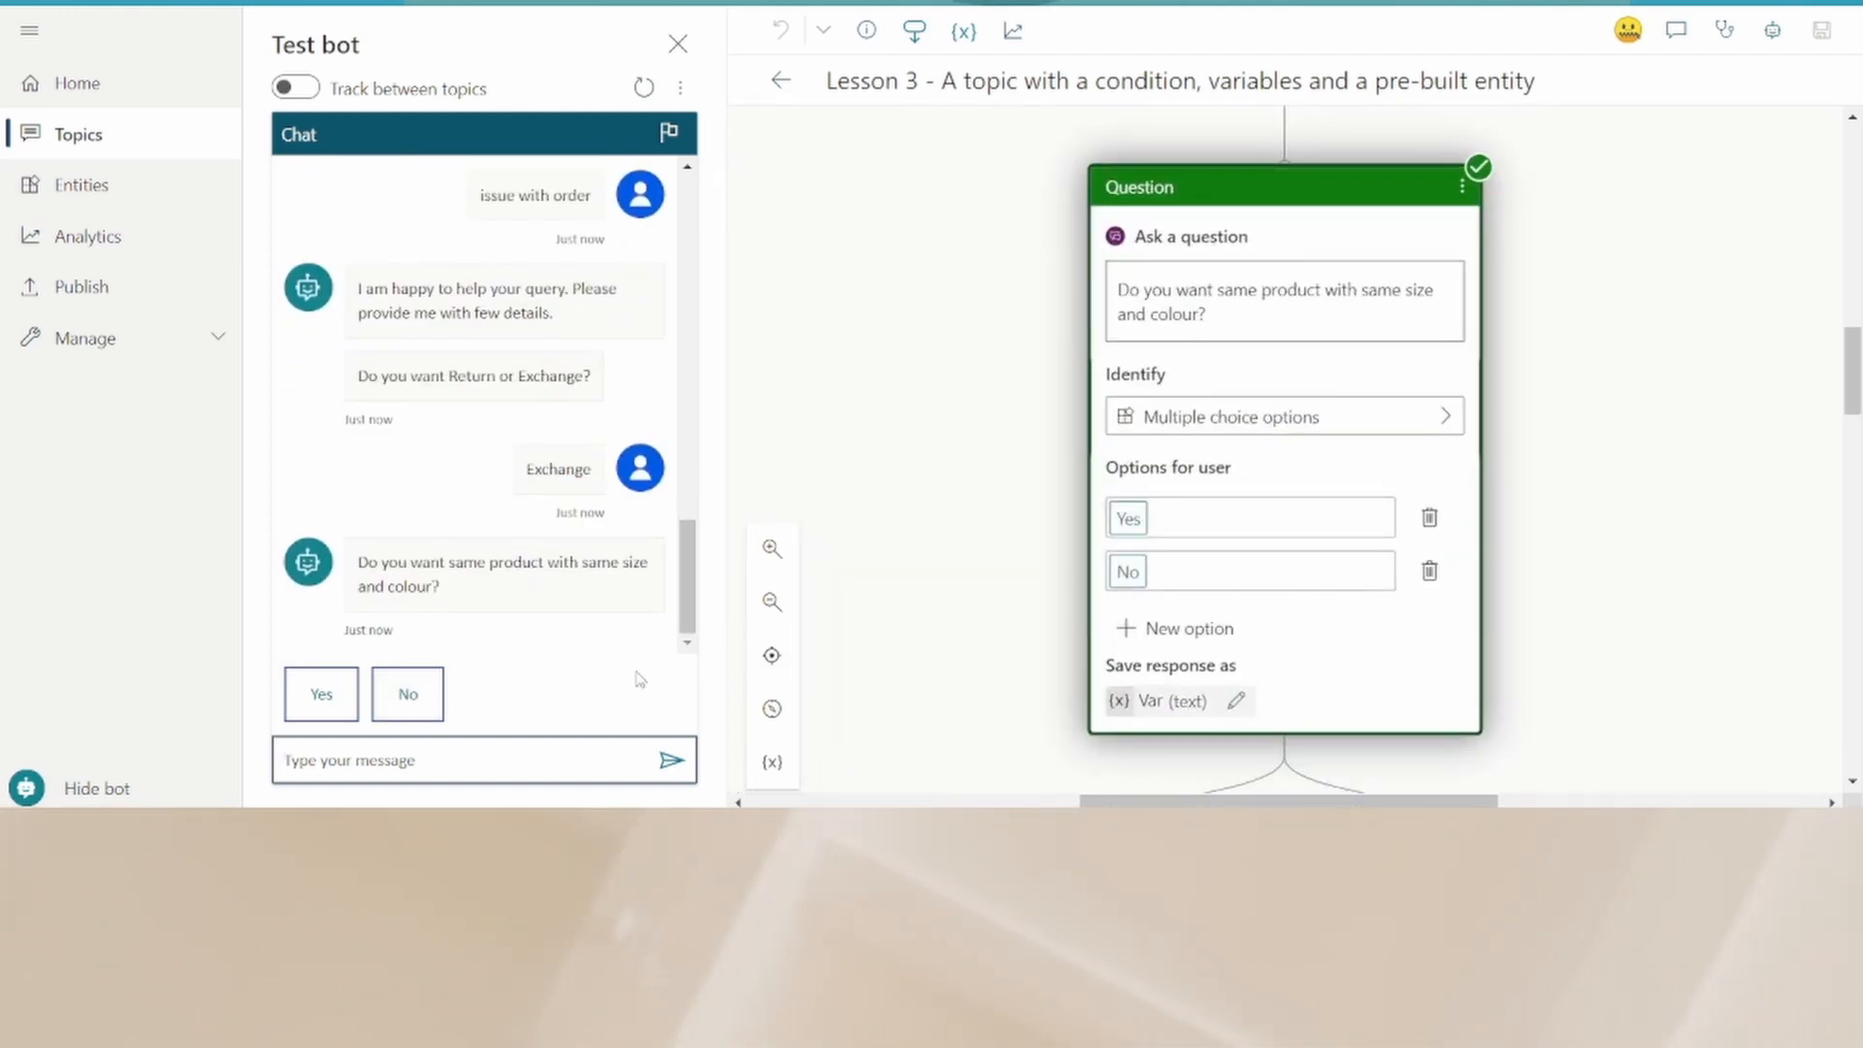
pyautogui.click(407, 692)
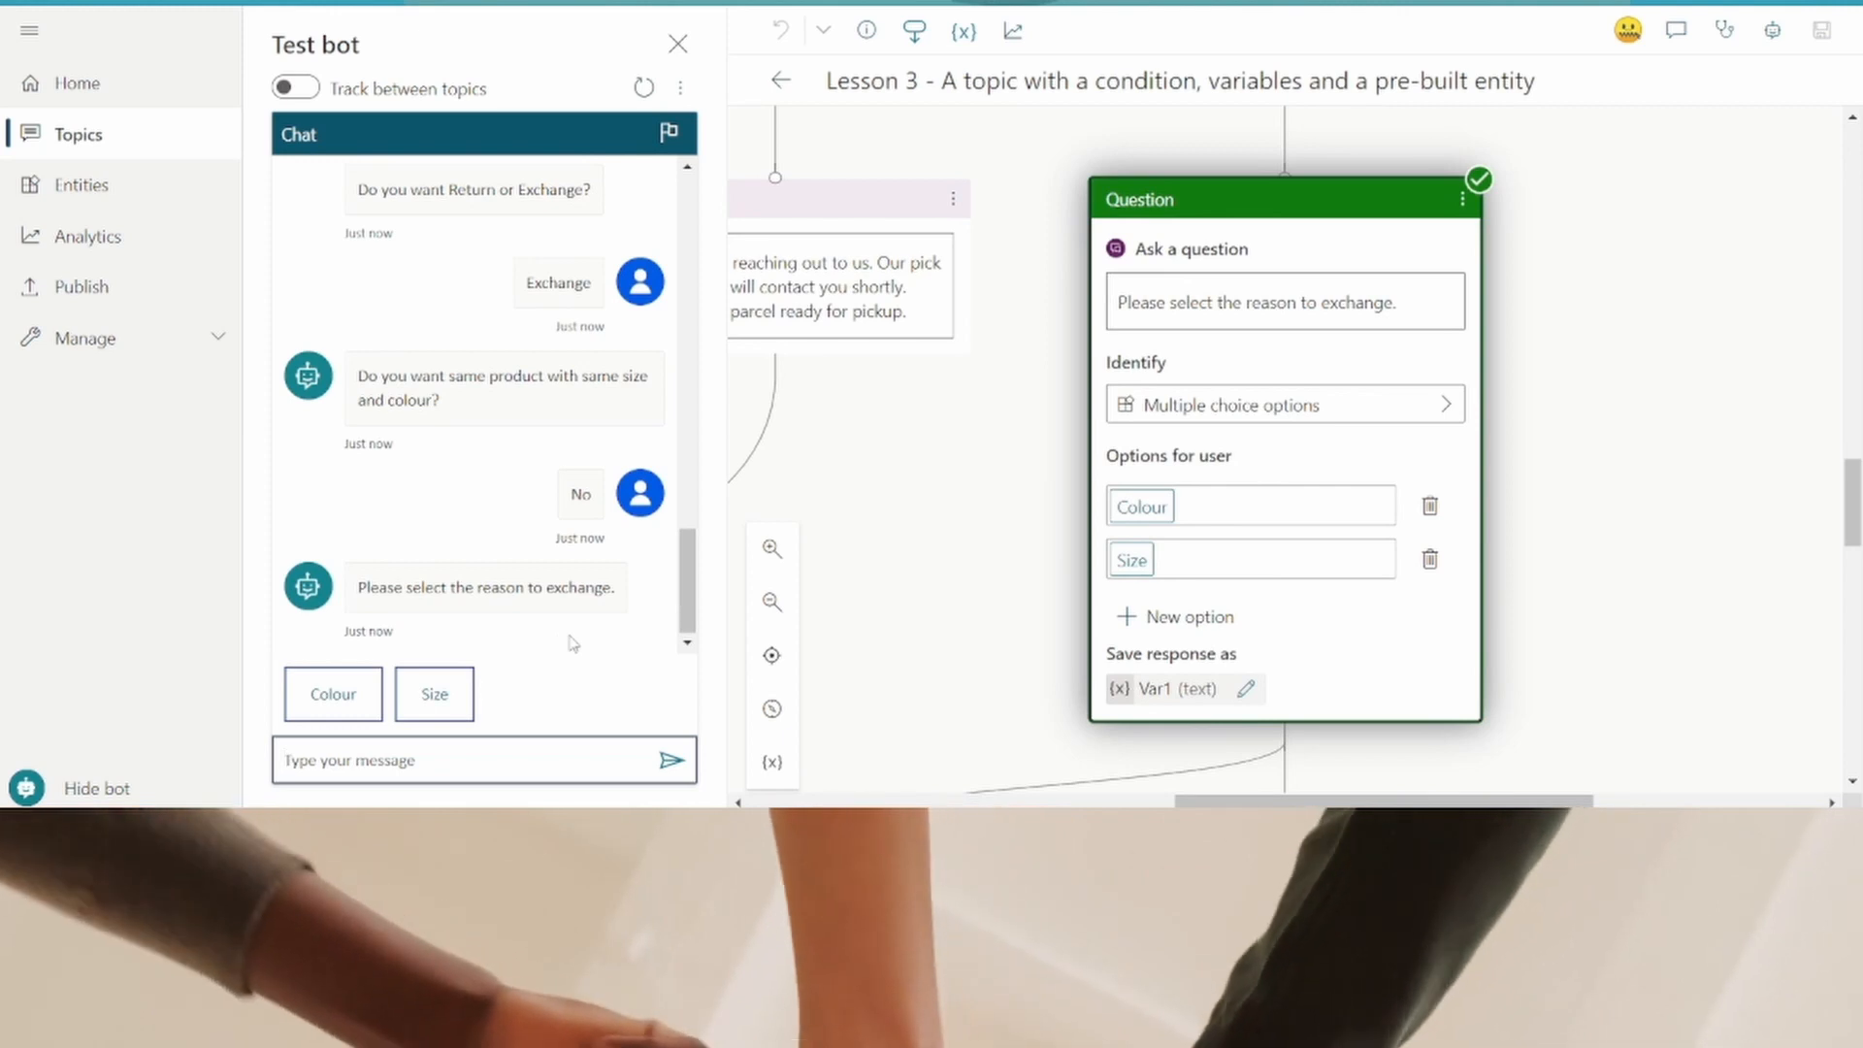
pyautogui.click(333, 694)
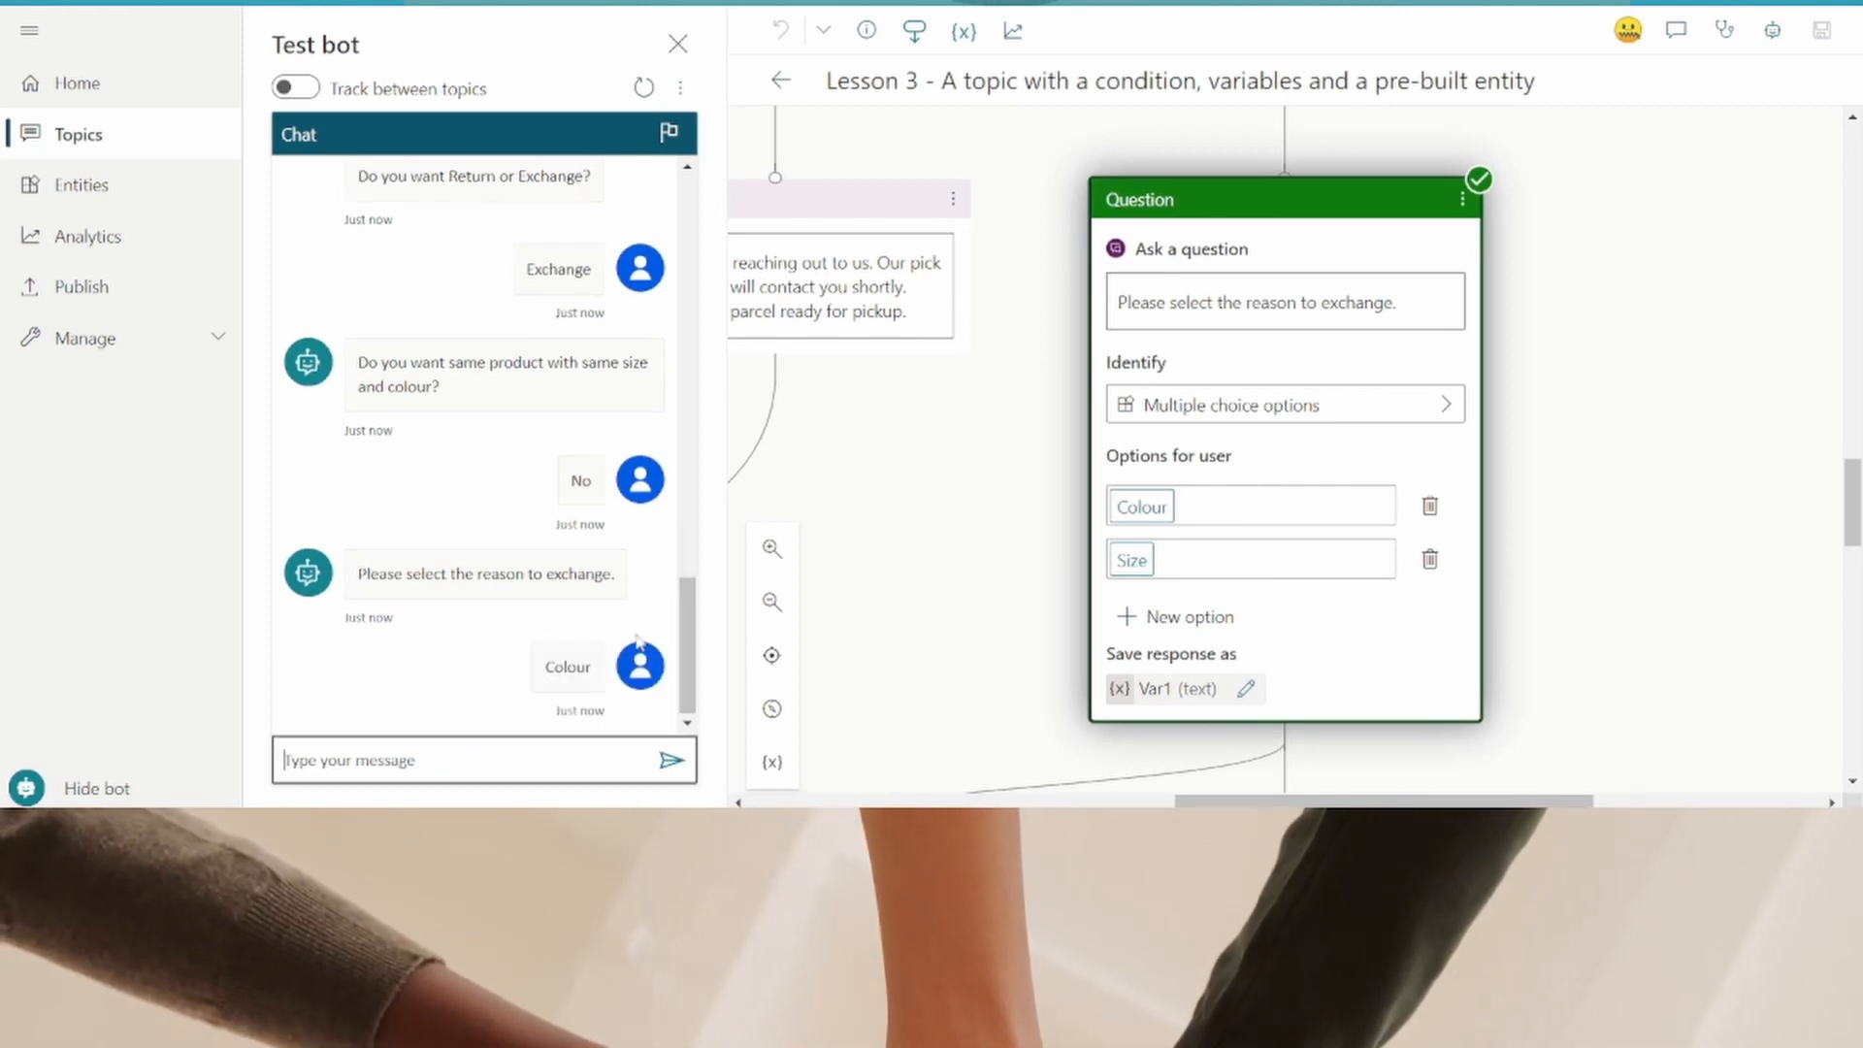